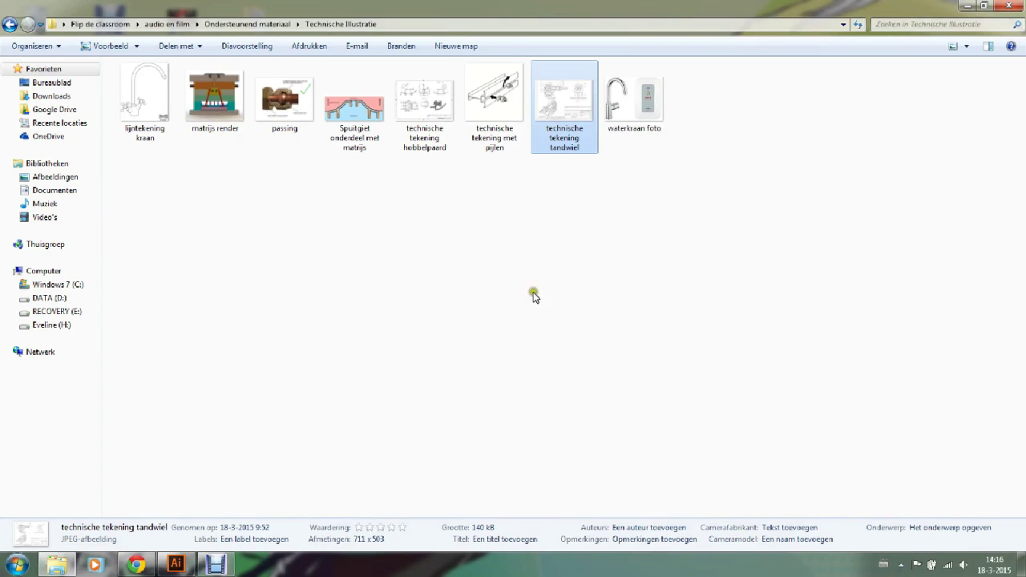
Step: Bring the Illustrator document technische illustratie pagina.ai to the front from Explorer
left_click(178, 566)
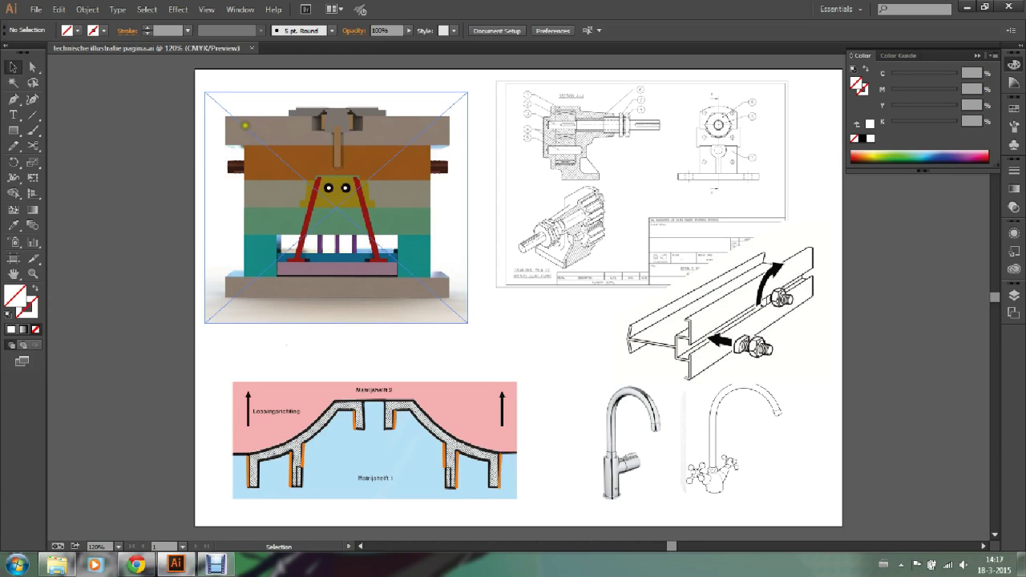
left_click(495, 234)
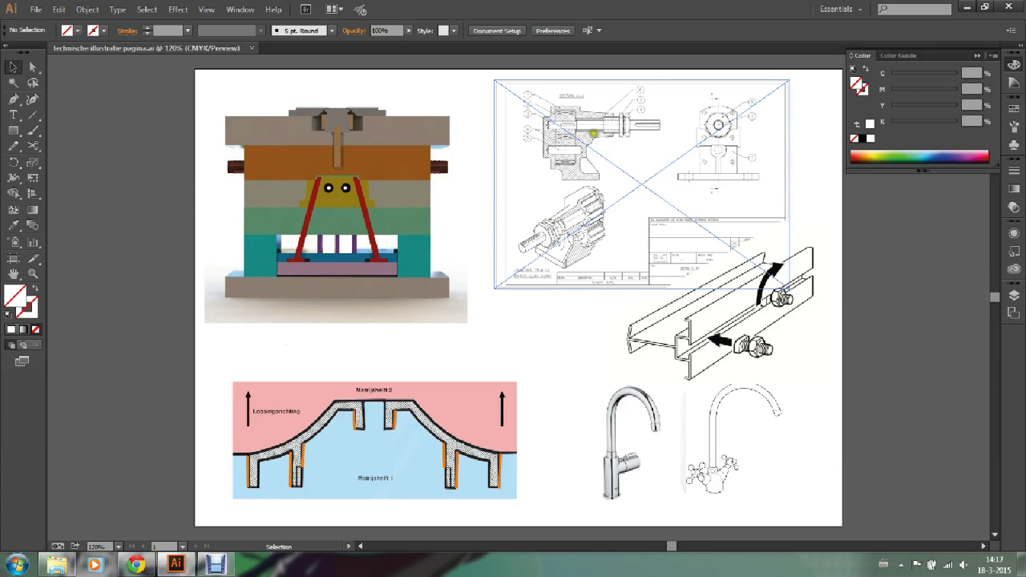
left_click(805, 220)
left_click(743, 213)
left_click(733, 221)
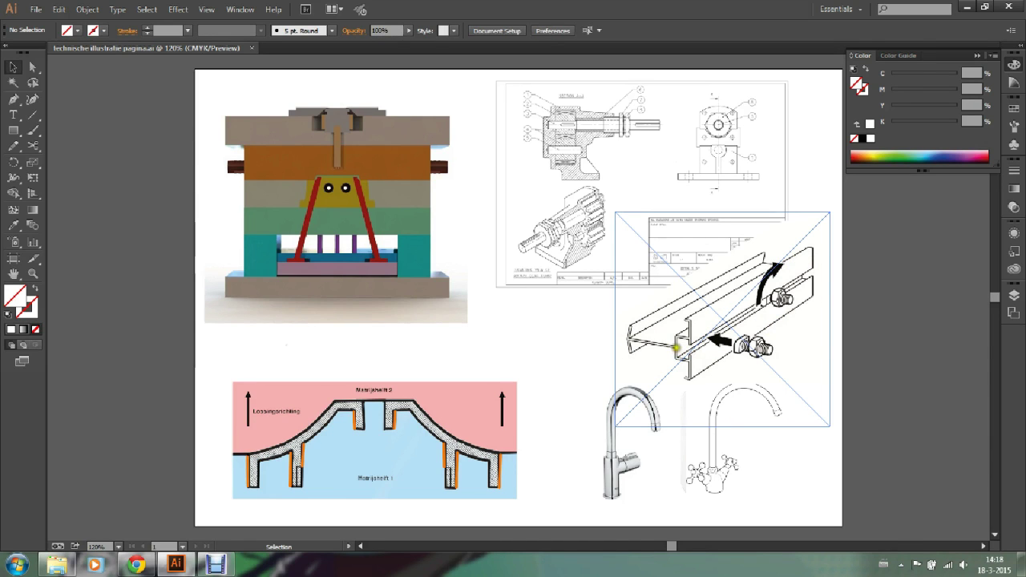
left_click(839, 257)
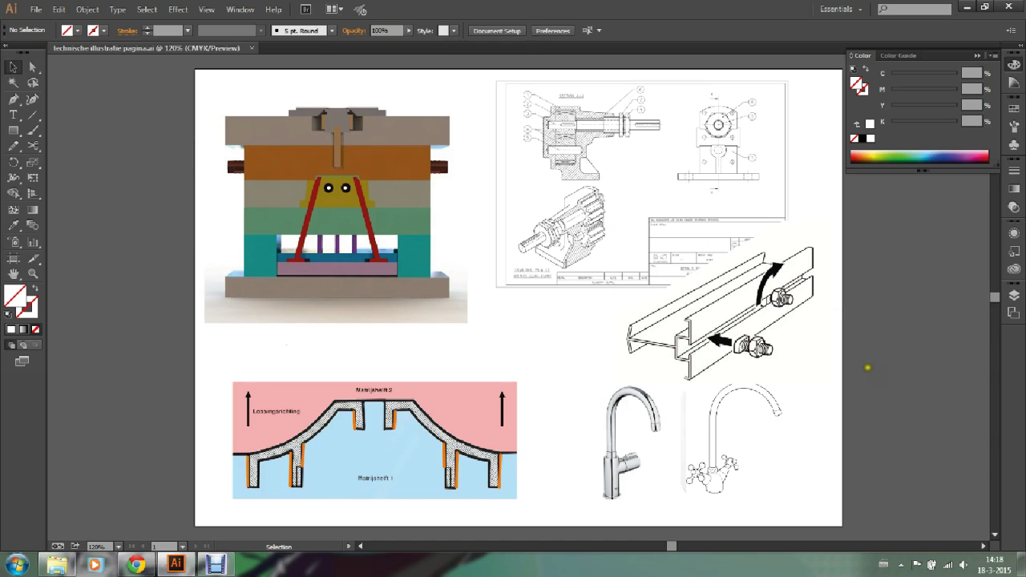
left_click(603, 452)
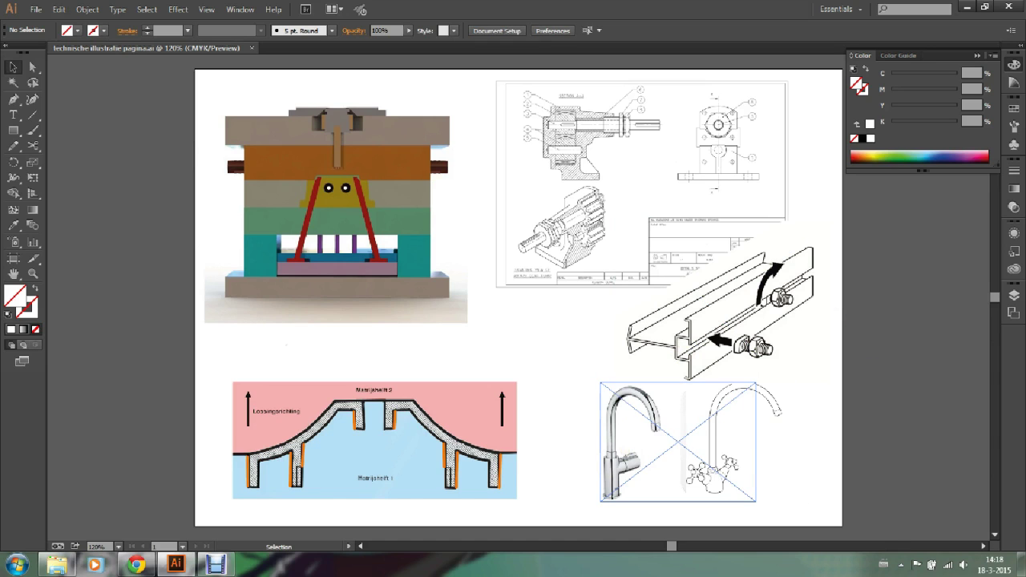
left_click(693, 460)
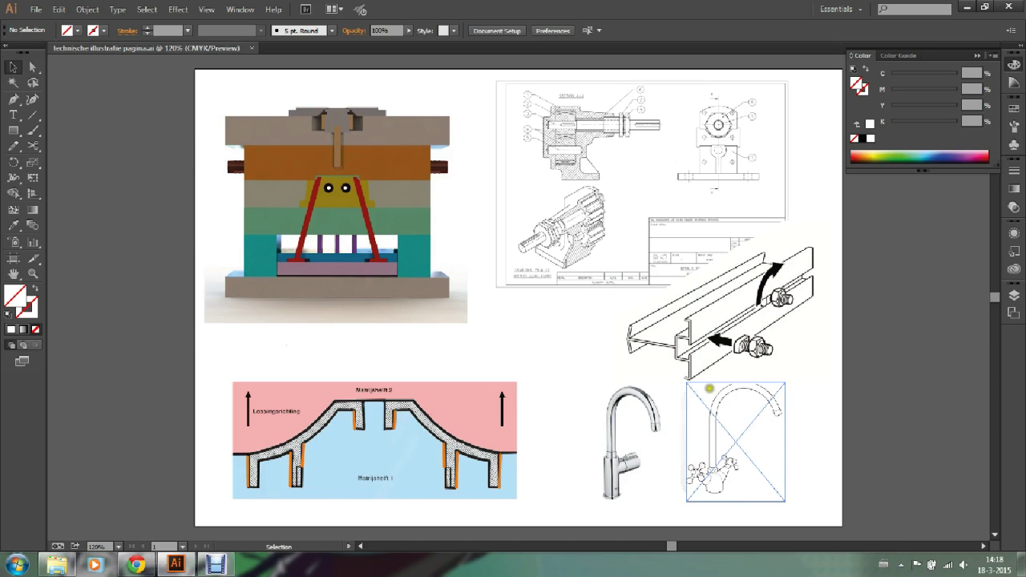
left_click(658, 481)
left_click(713, 476)
left_click(677, 479)
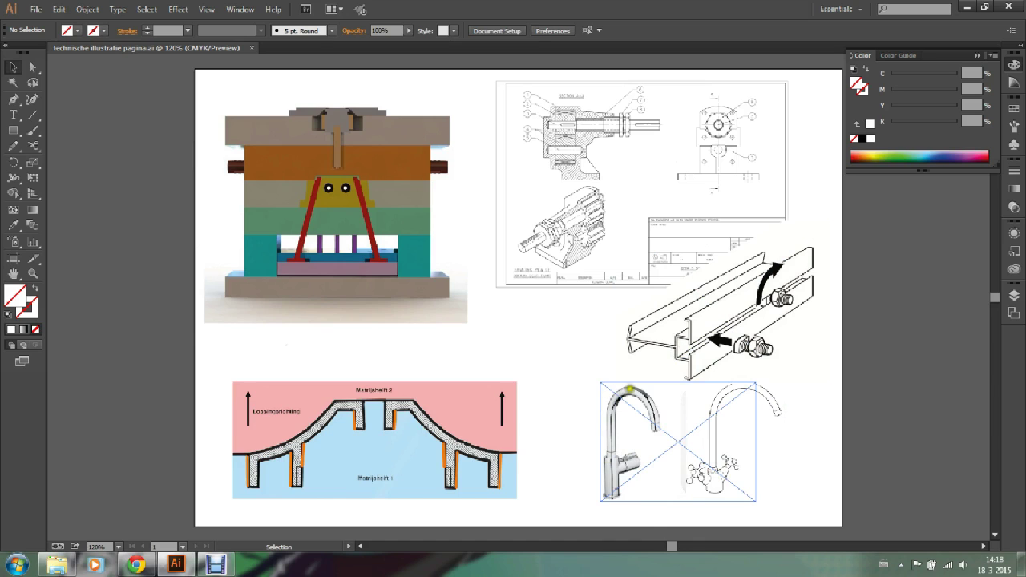
left_click(697, 463)
left_click(738, 383)
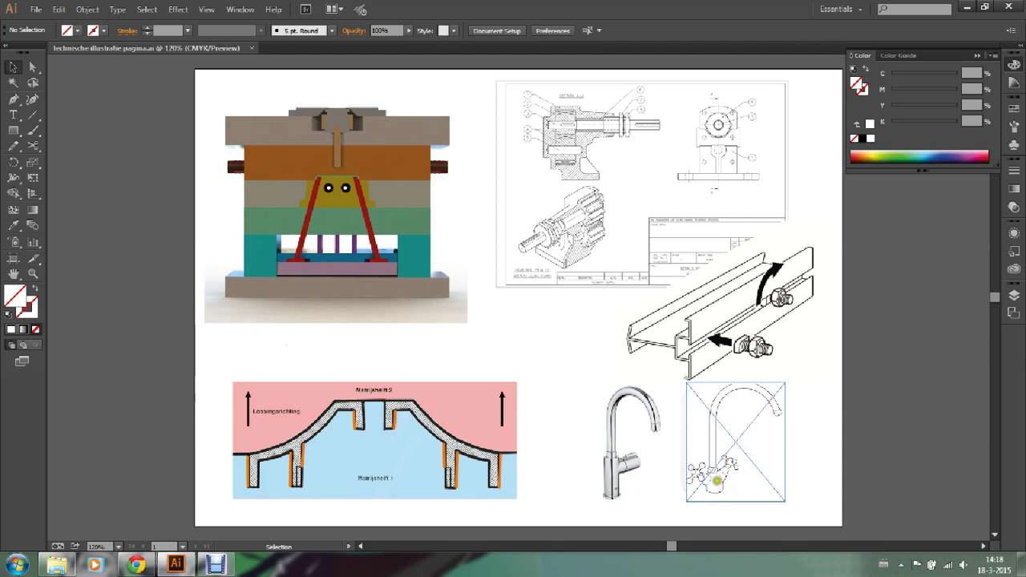
left_click(456, 395)
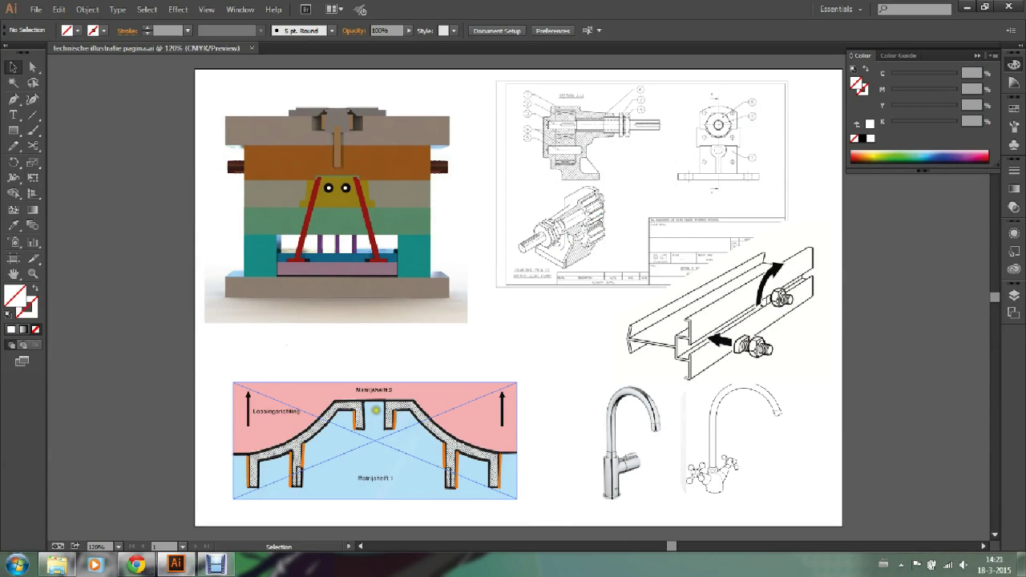
Step: Select the linked mould cross-section image and bring up the File menu
left_click(378, 405)
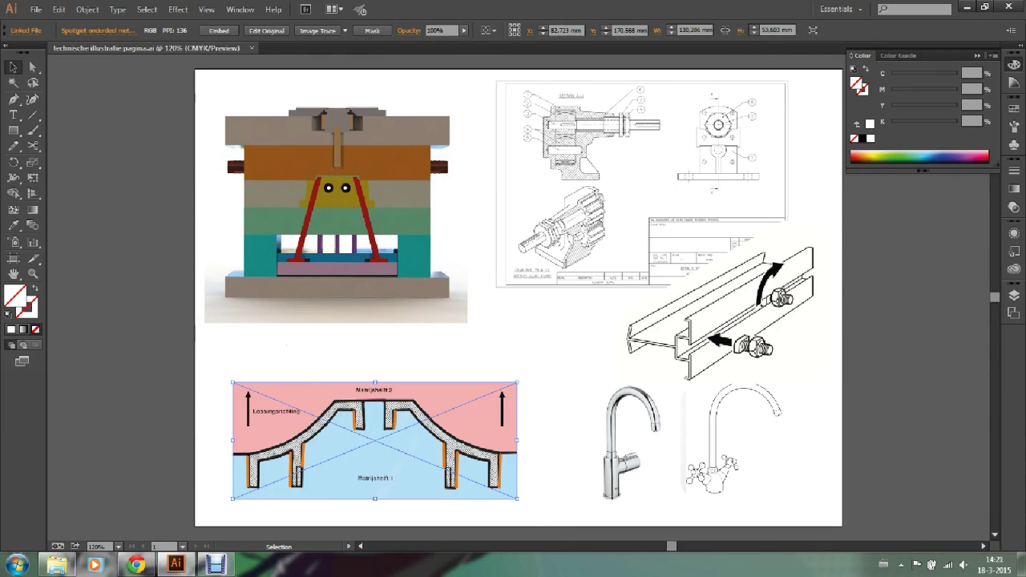
right_click(339, 412)
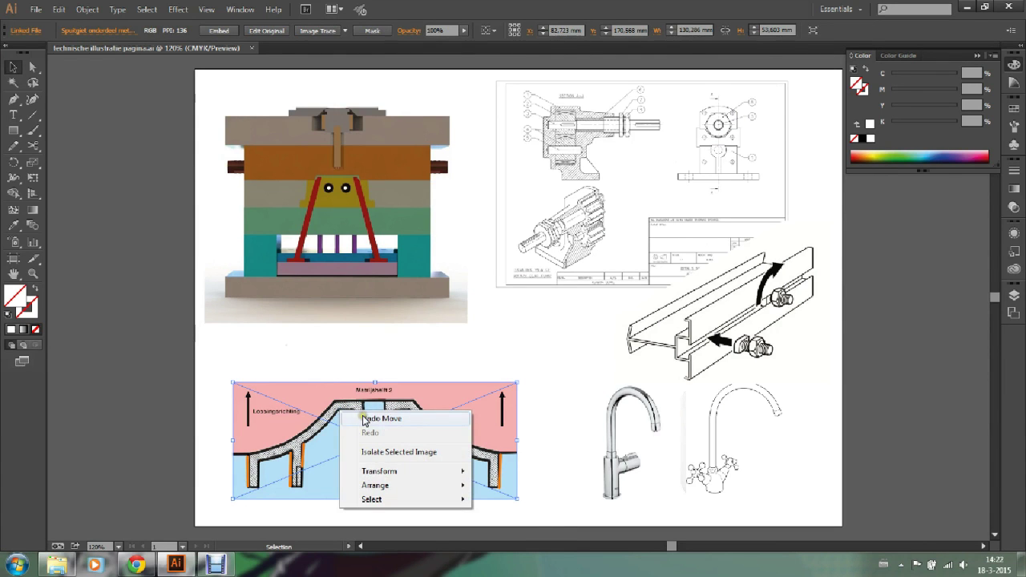
left_click(37, 10)
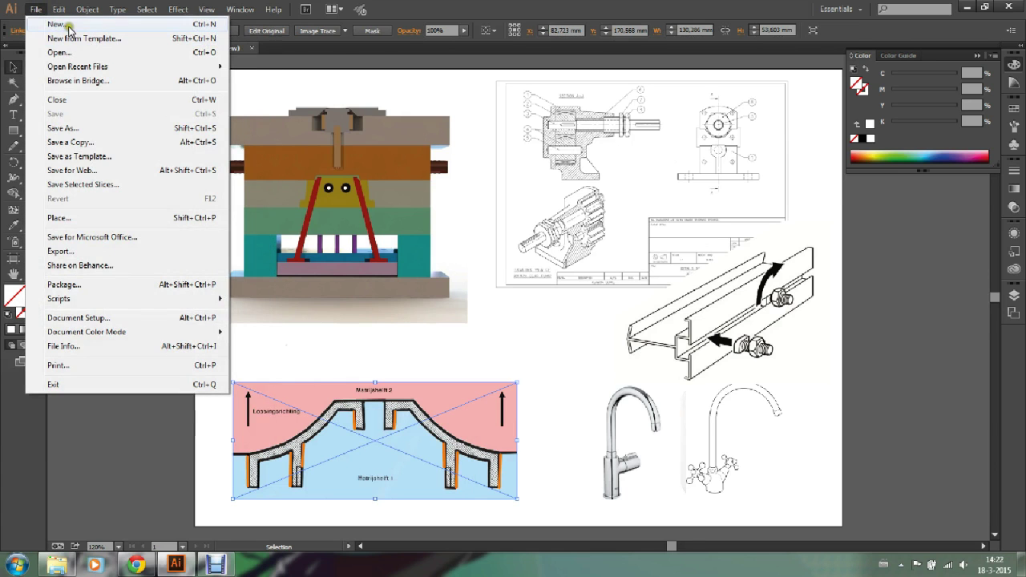
Step: Create a new A4 landscape document in millimetres named 'technische illustratie'
left_click(64, 24)
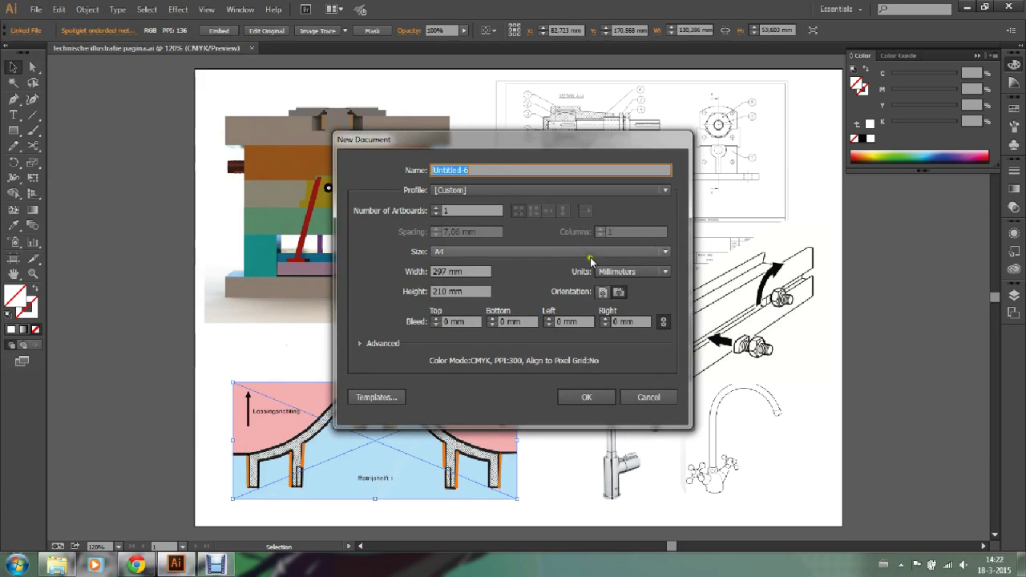
type("technische illustratie")
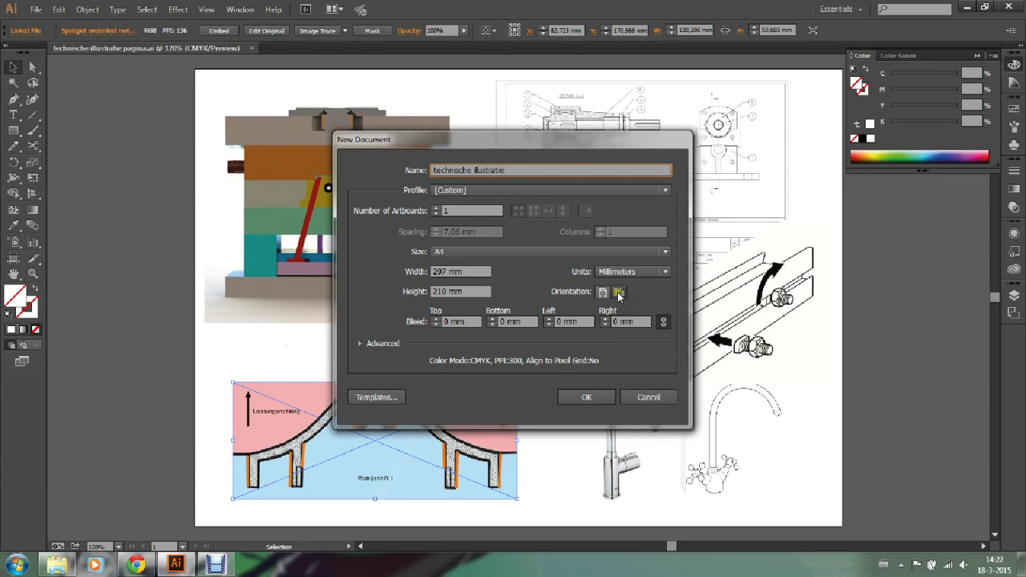
left_click(588, 398)
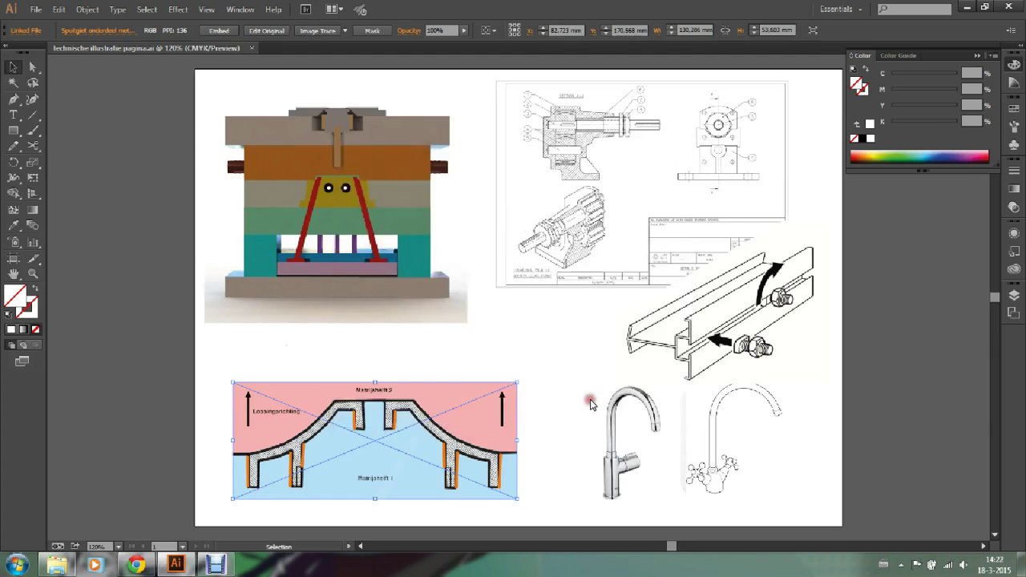
left_click(337, 201)
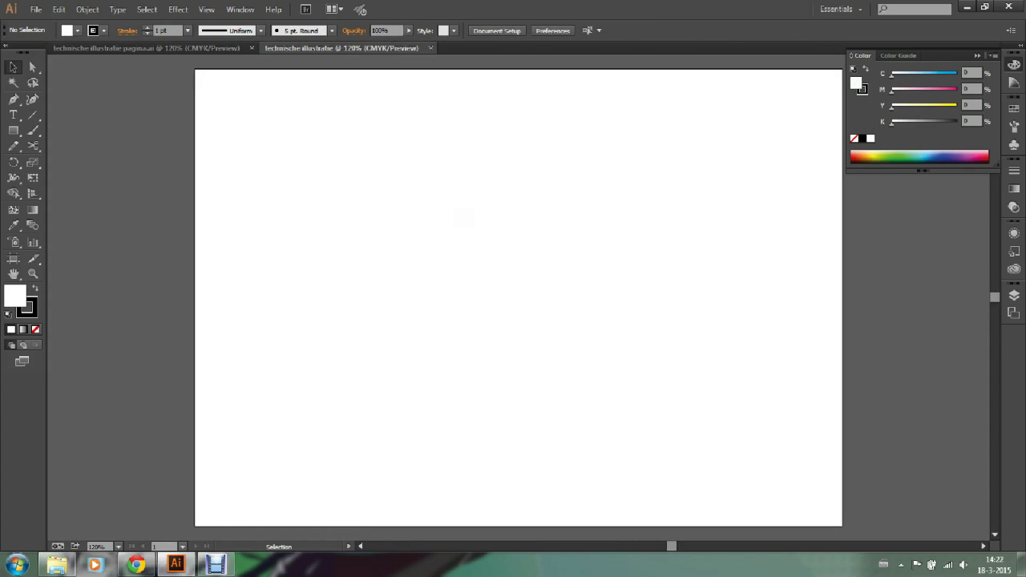
Step: Paste the mould cross-section into the new document and zoom in to 200%
key("ctrl+v")
left_click(581, 195)
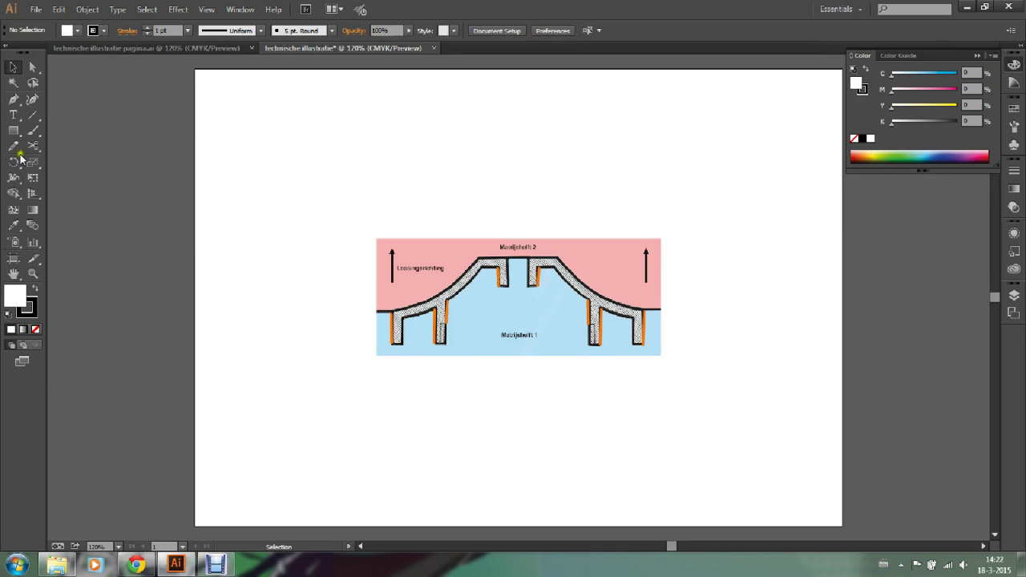
left_click(33, 273)
left_click(540, 292)
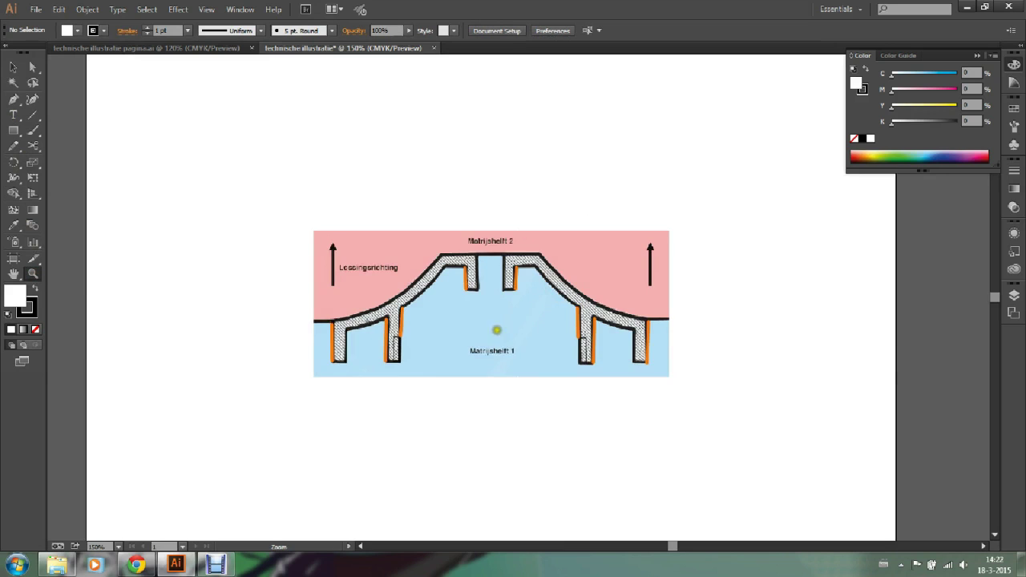
left_click(481, 298)
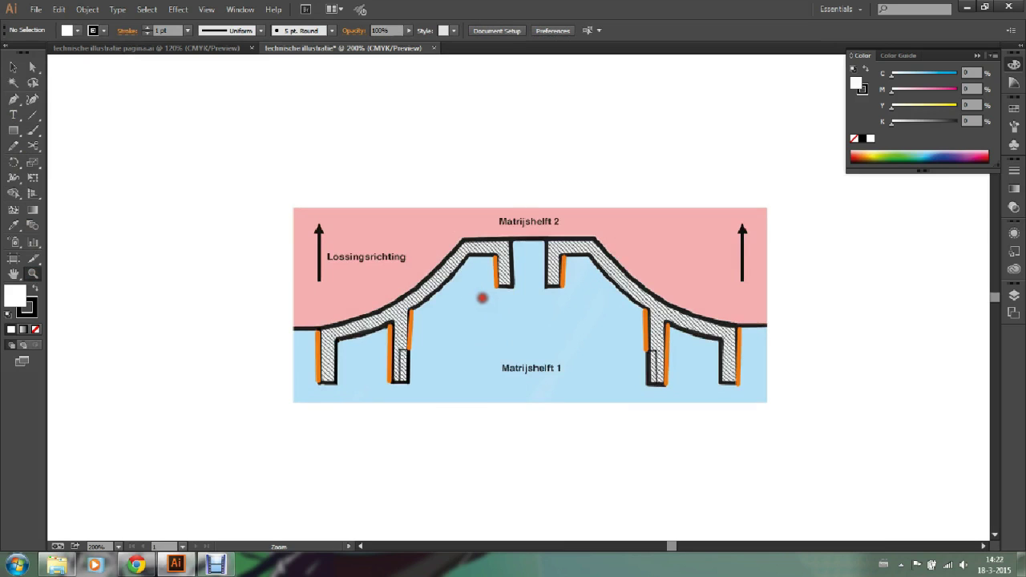
Step: Trace the moulded part's curved upper contour with an unfilled Pen path
left_click(14, 98)
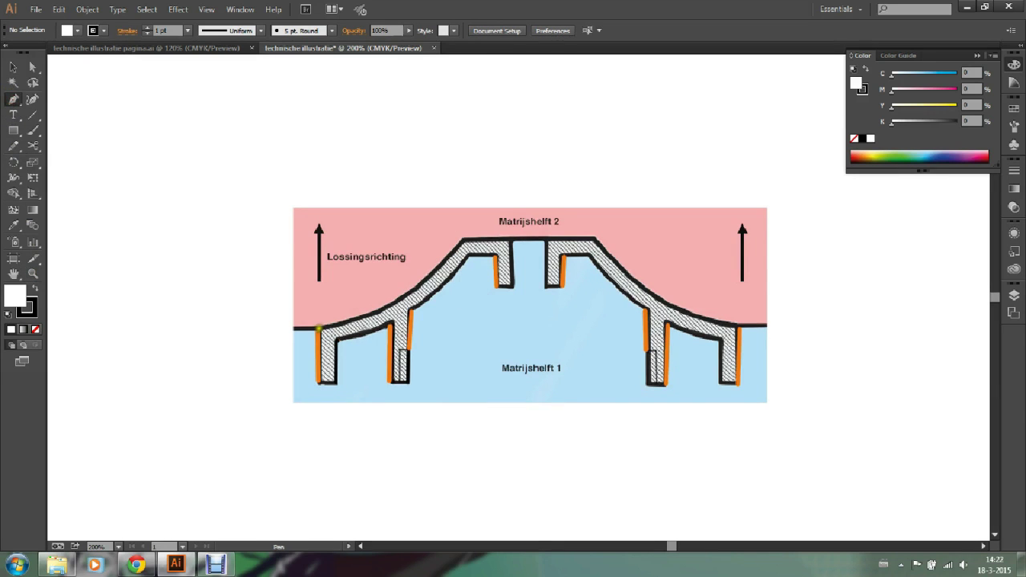
left_click(319, 327)
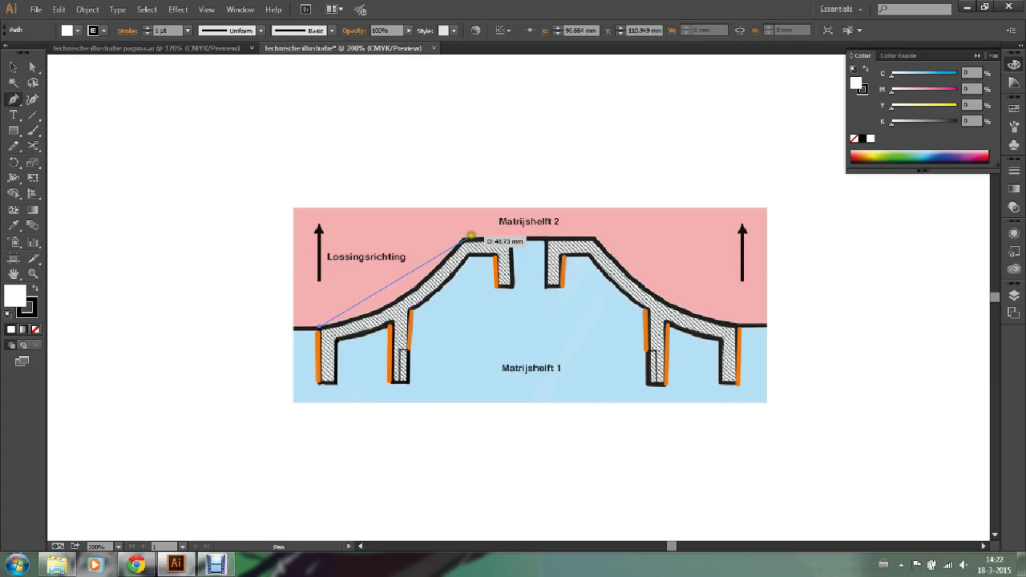
left_click(462, 238)
left_click_drag(463, 236, 520, 159)
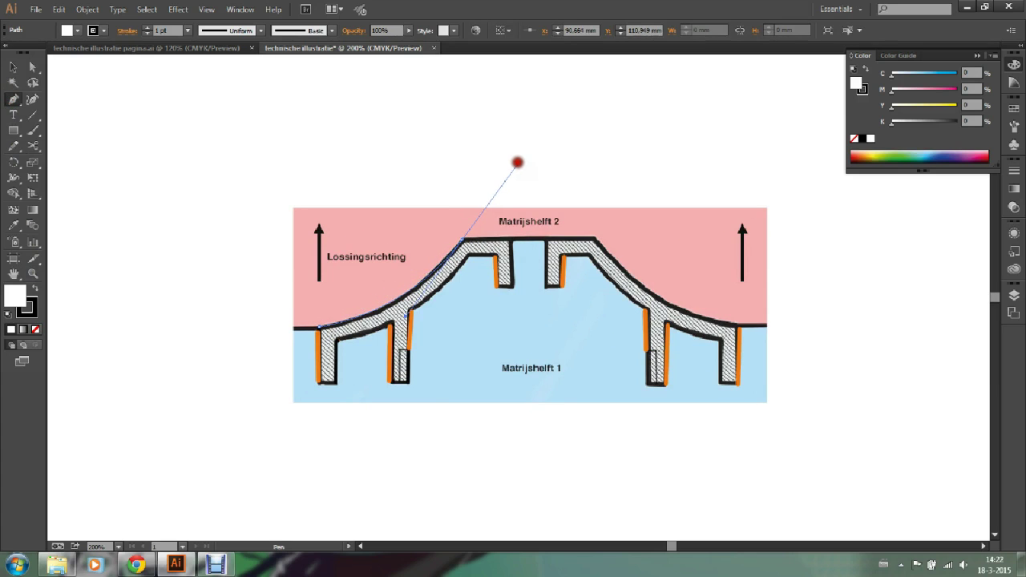
left_click(462, 238)
left_click(593, 238)
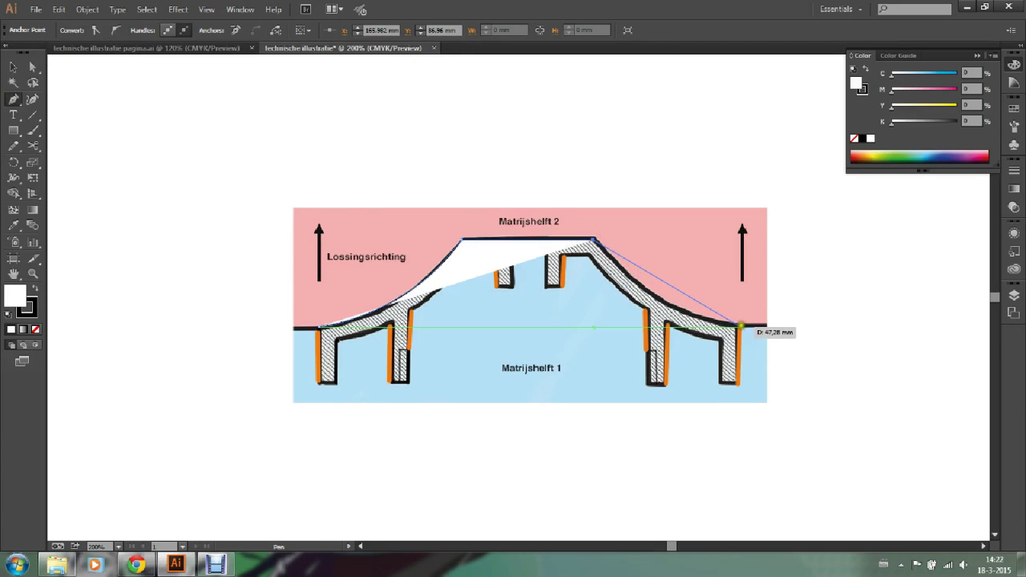
mouse_move(737, 325)
left_mouse_down()
mouse_move(800, 324)
mouse_move(813, 338)
left_mouse_up()
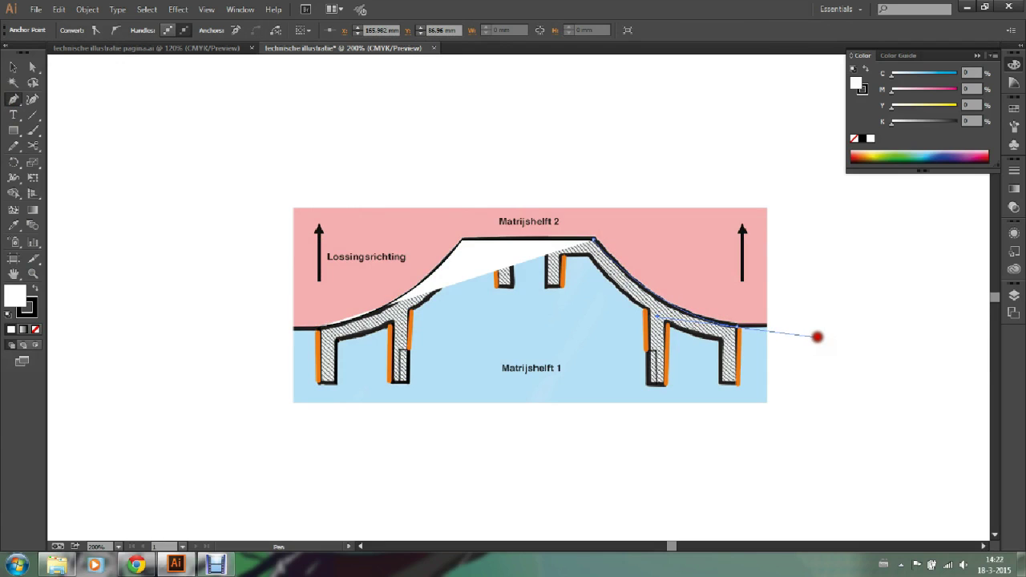
left_click_drag(813, 338, 816, 338)
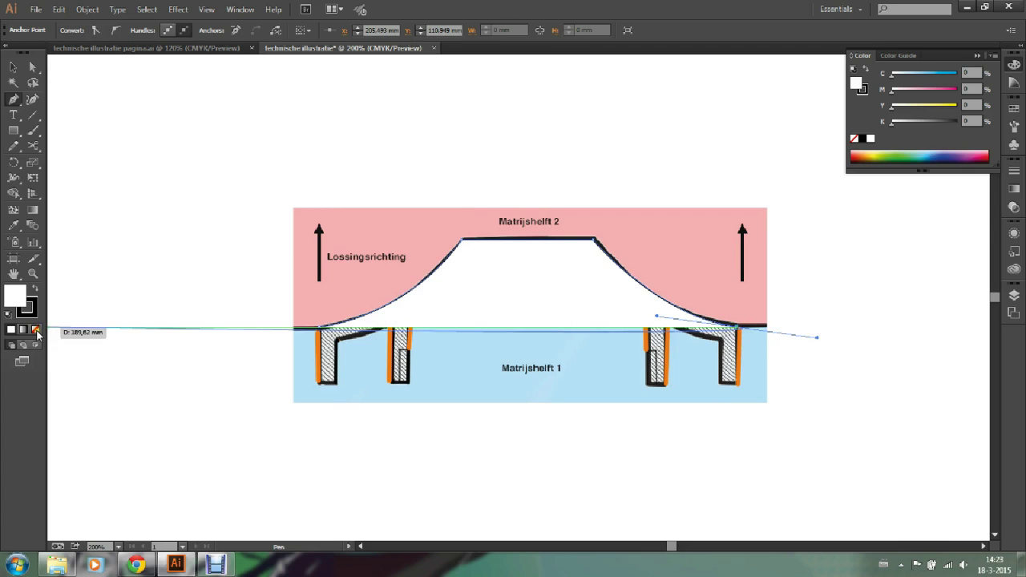
left_click(35, 330)
left_click_drag(736, 325, 817, 337)
Step: Trace the right pillar's outline with Pen anchors and a curved closing segment
left_click(733, 382)
left_click(720, 384)
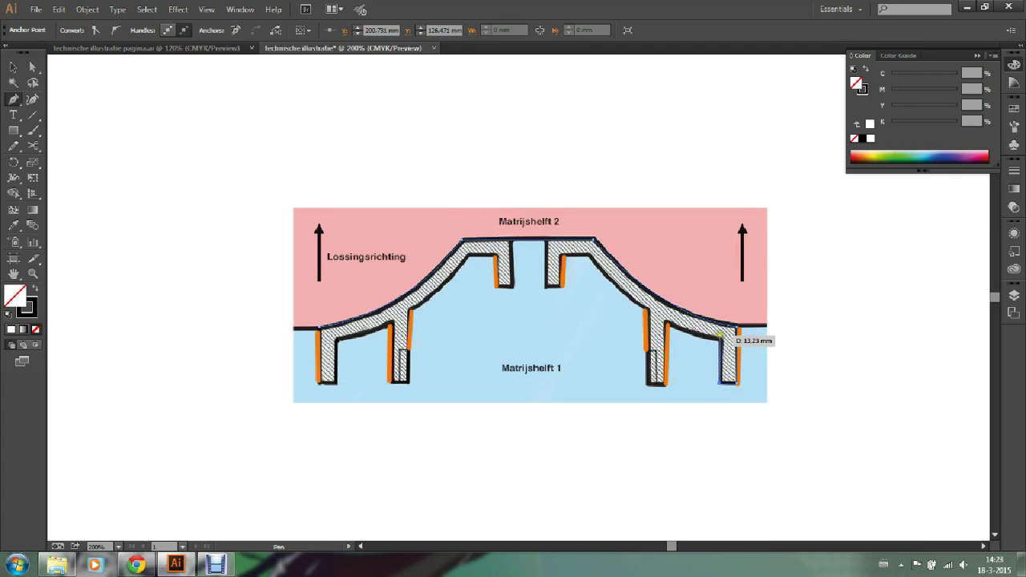
left_click(721, 337)
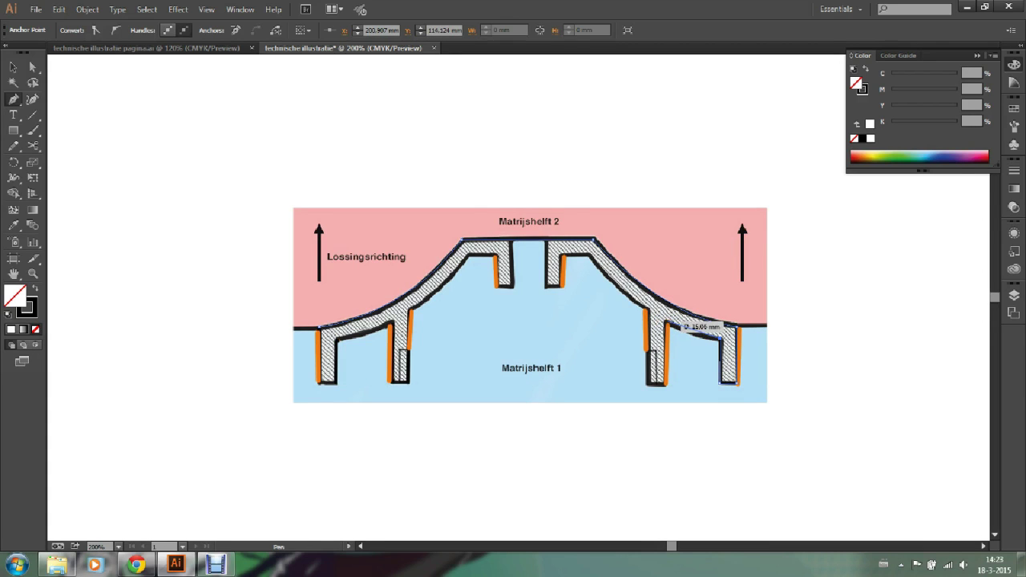
mouse_move(665, 322)
left_mouse_down()
mouse_move(635, 300)
mouse_move(646, 313)
left_mouse_up()
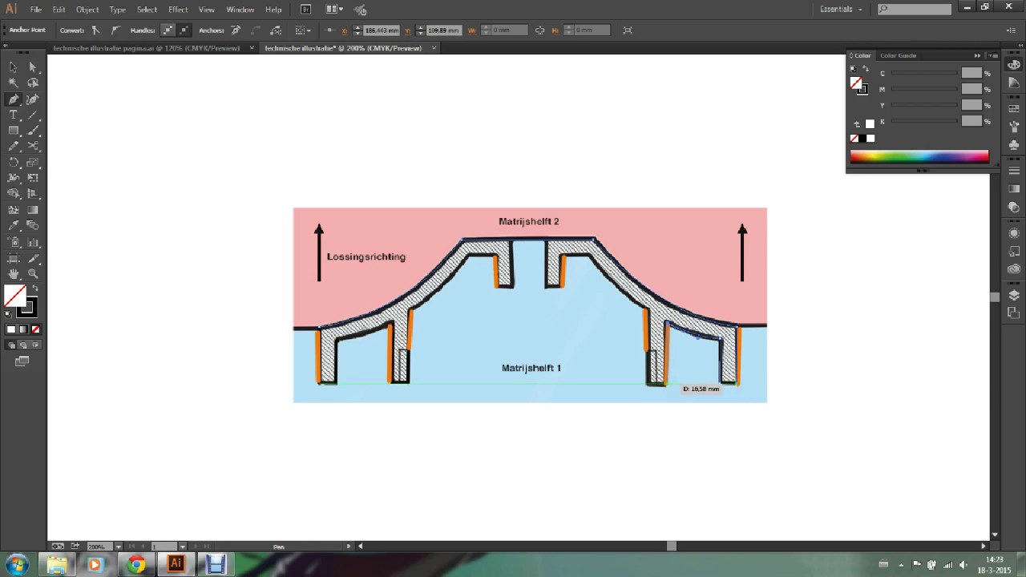
Step: Continue the outline along the part's underside to the central post, then end the path
left_click(644, 383)
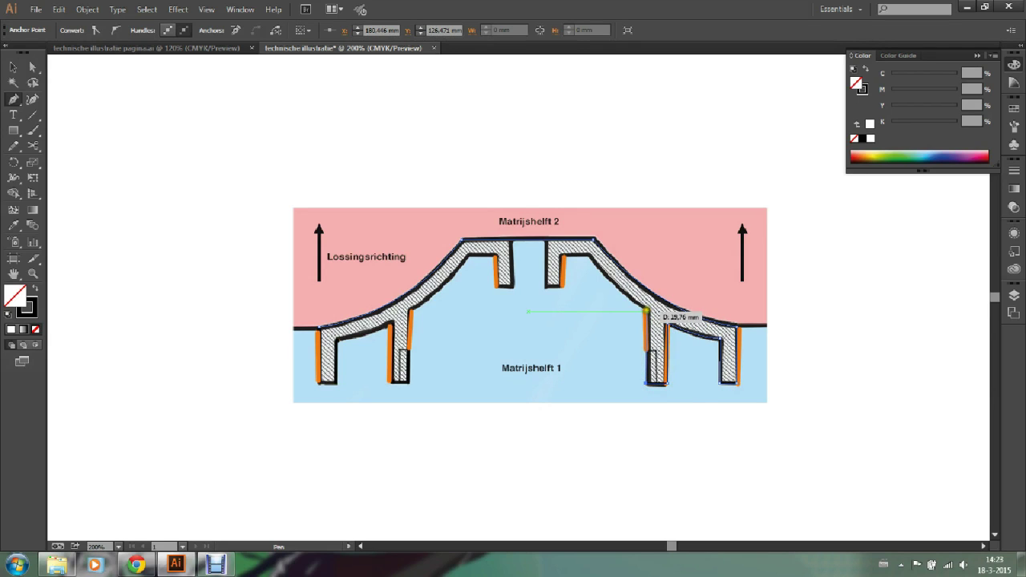
left_click(645, 310)
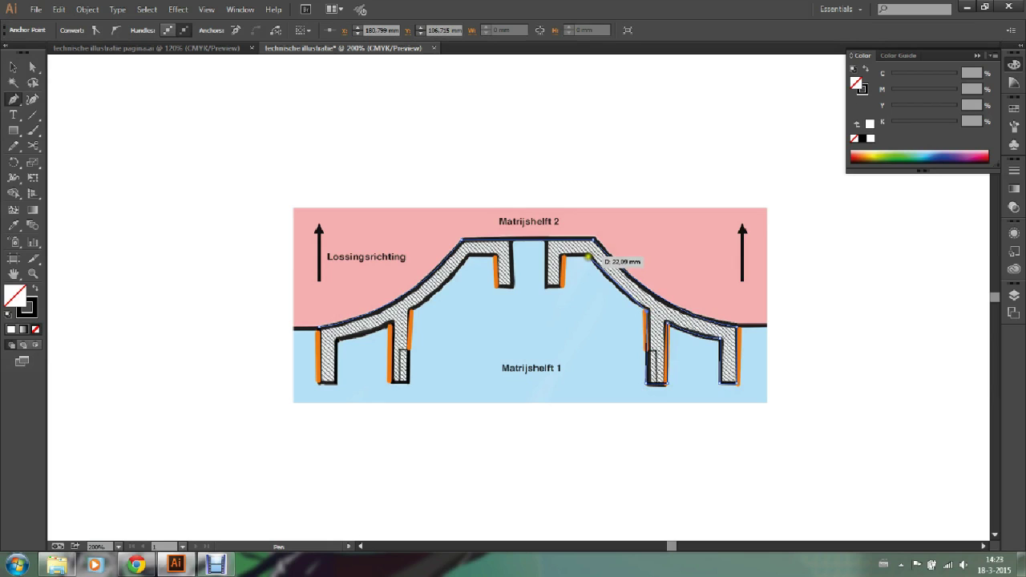
left_click(585, 257)
left_click(560, 255)
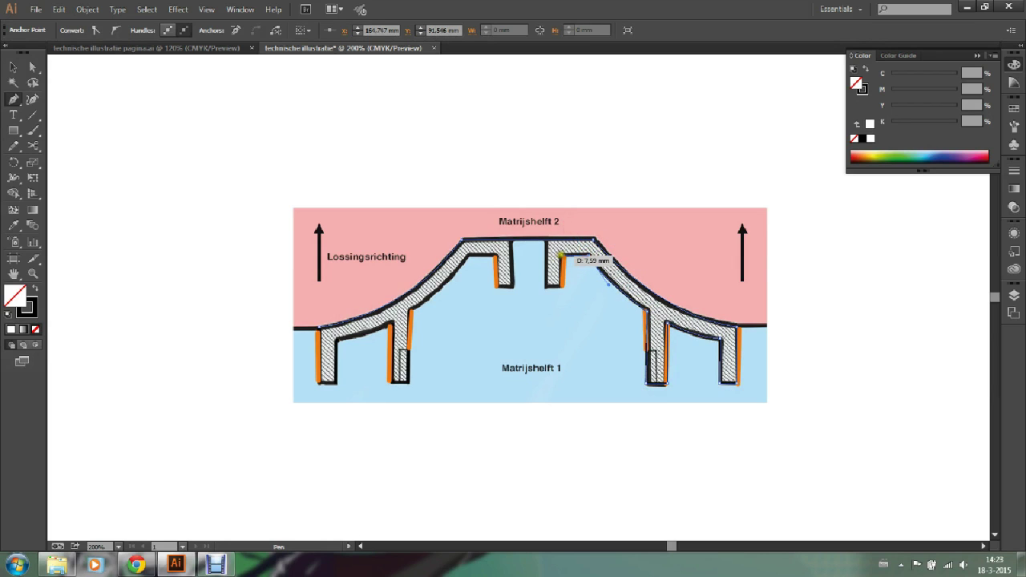
left_click(561, 286)
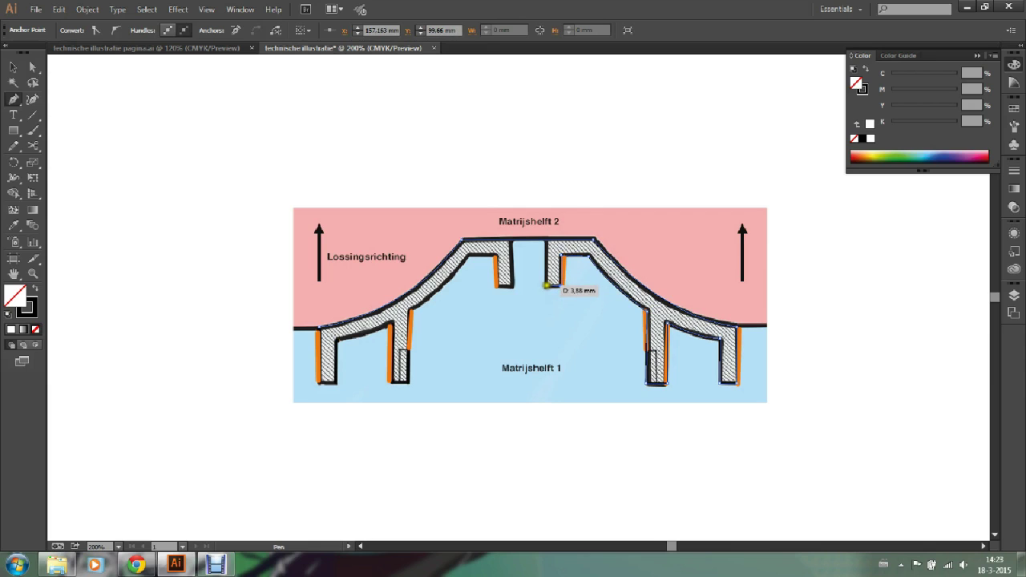
left_click(545, 286)
left_click(544, 286)
left_click(544, 289)
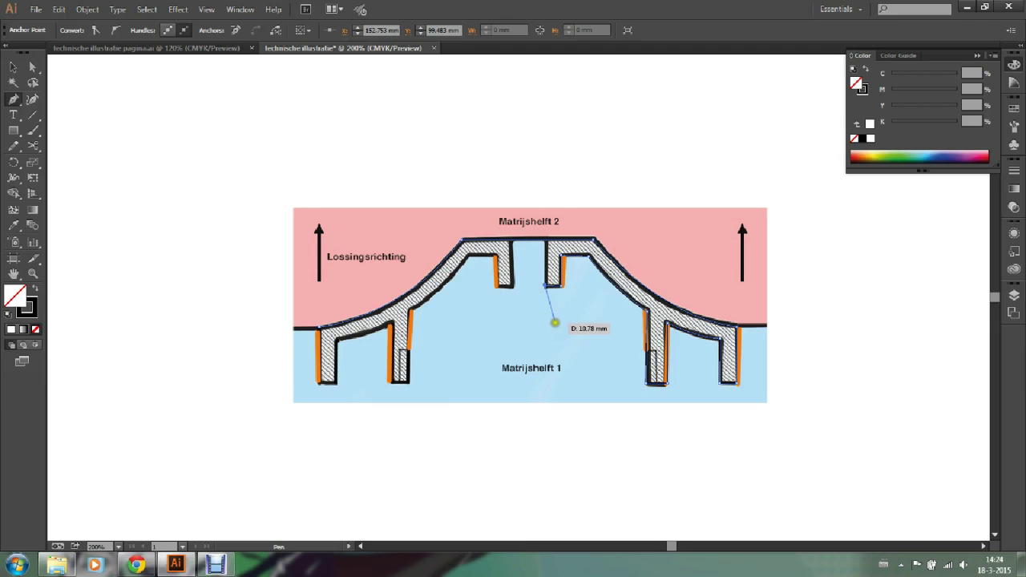
key("Escape")
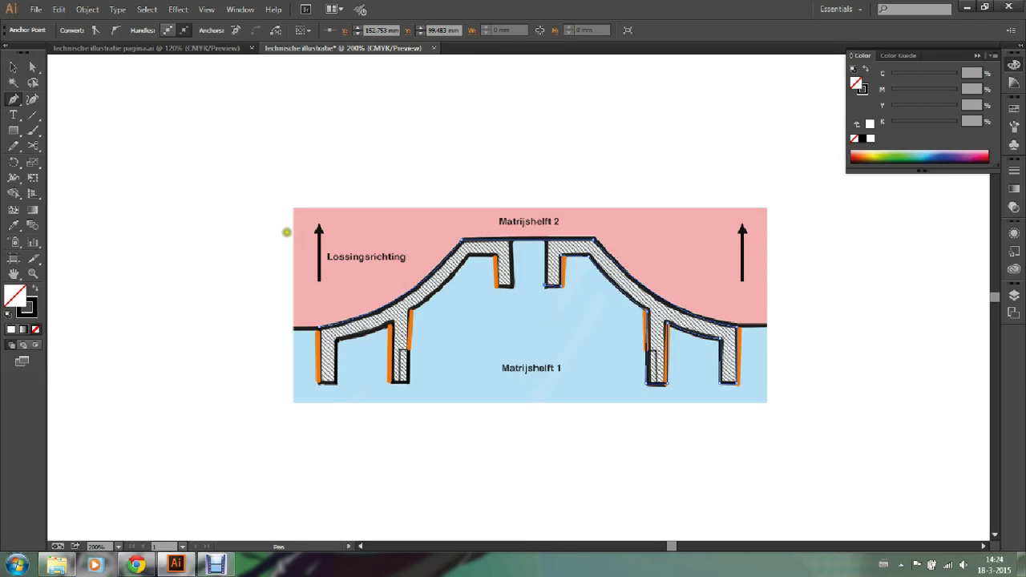
Step: Inspect the anchors of the left and right traced outlines
left_click(140, 117)
left_click(33, 69)
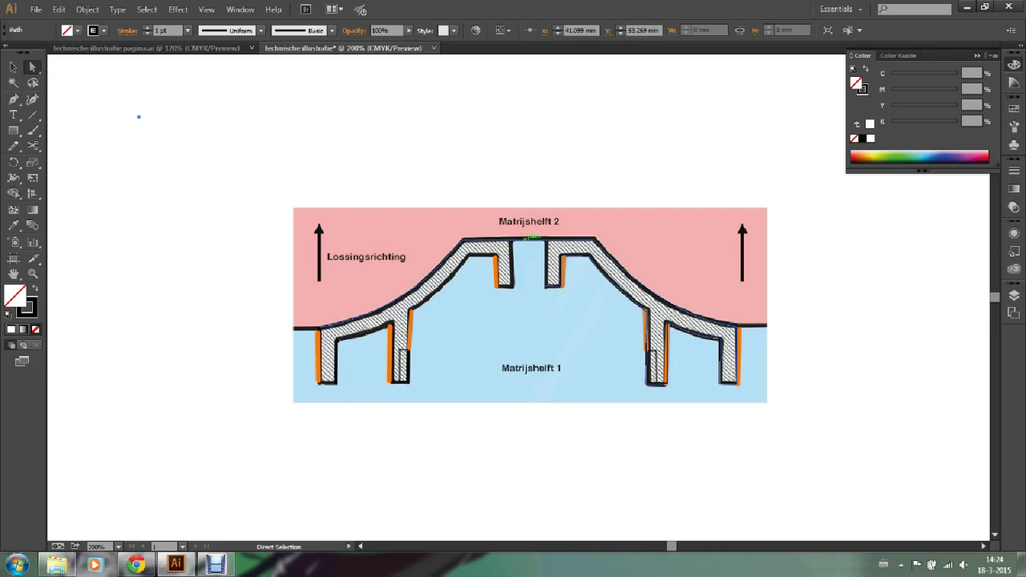
left_click(525, 238)
left_click(453, 301)
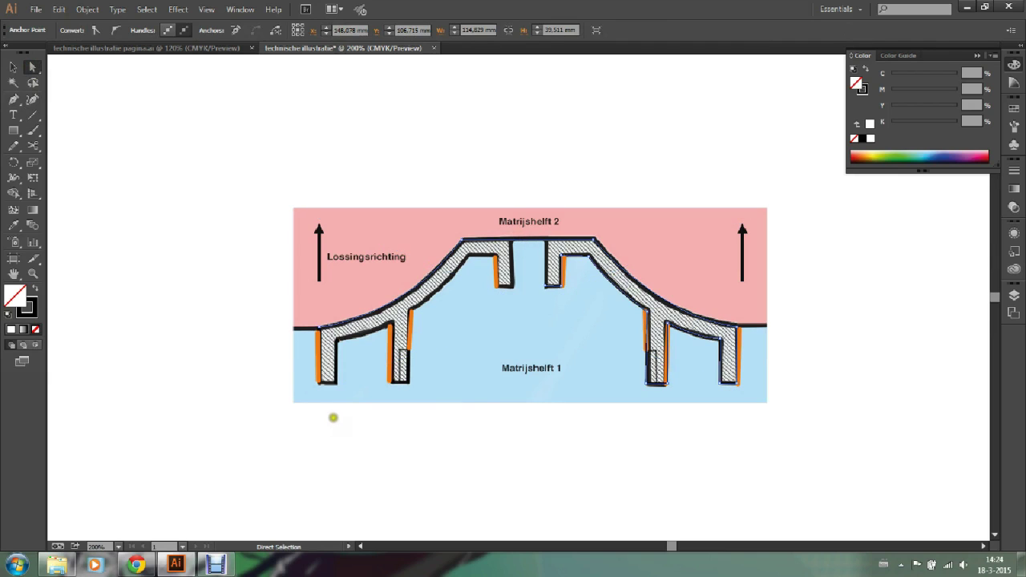
left_click(489, 390)
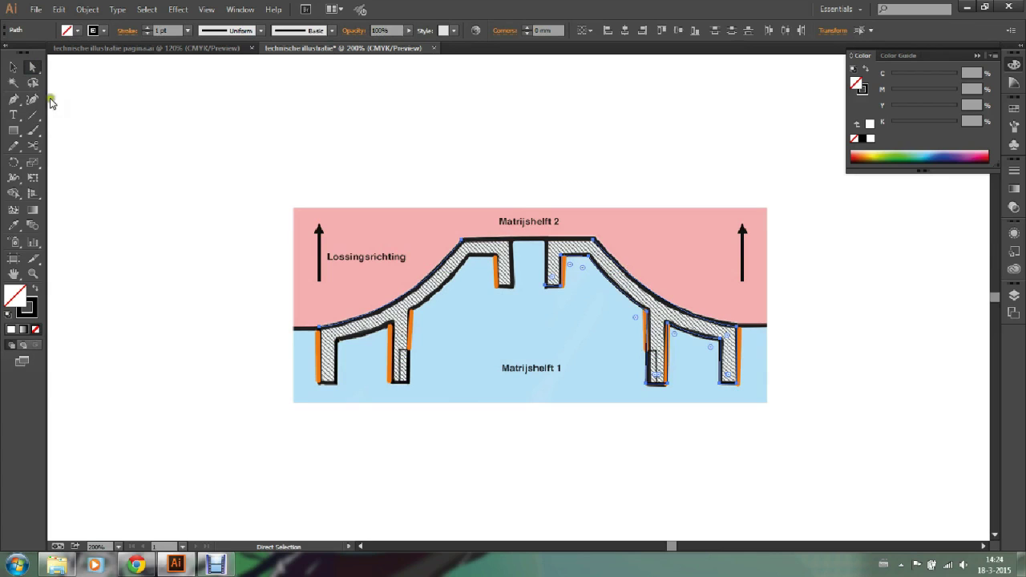
left_click(13, 67)
left_click(248, 156)
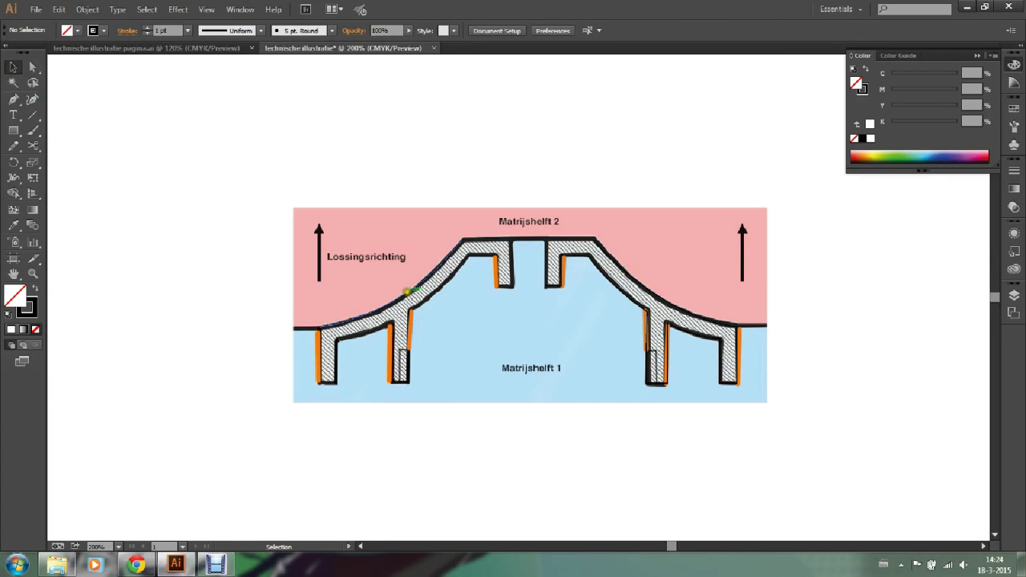
left_click(407, 291)
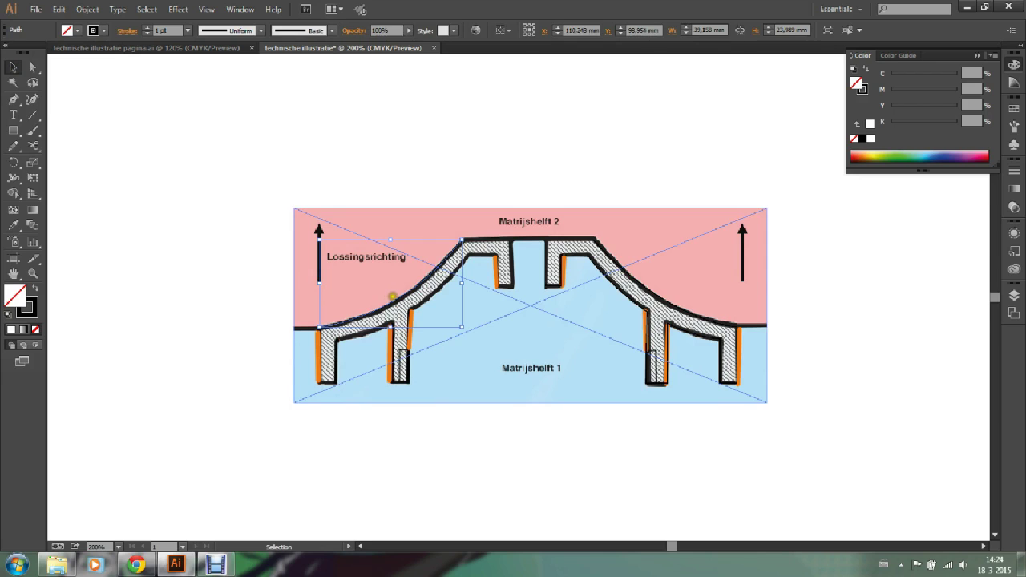
left_click(351, 392)
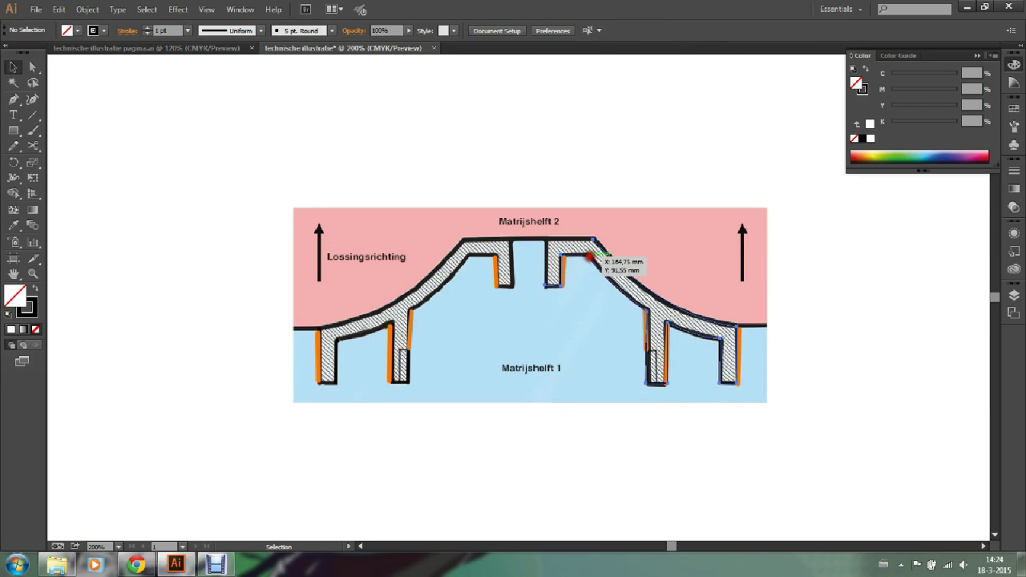
left_click(589, 256)
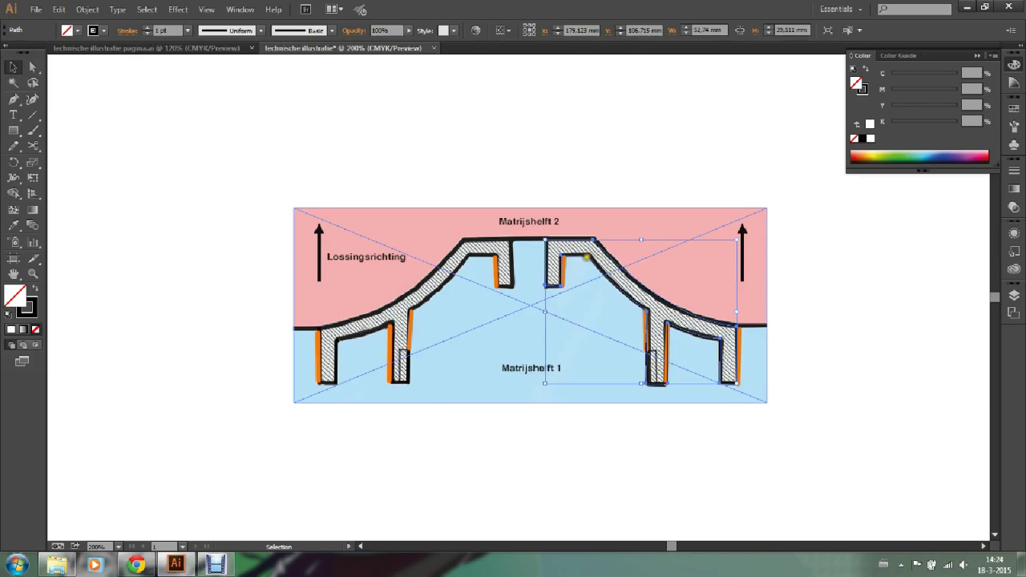
Step: Move the misplaced anchor up onto the edge and select the right hatched outline
left_click(13, 98)
key("p")
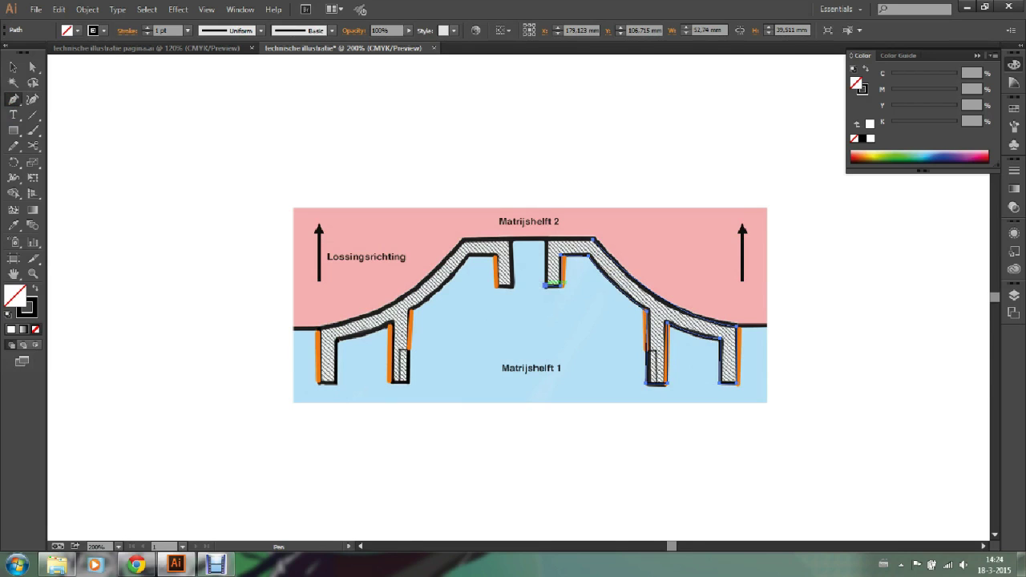
mouse_move(545, 285)
left_mouse_down()
mouse_move(543, 239)
mouse_move(594, 241)
left_mouse_up()
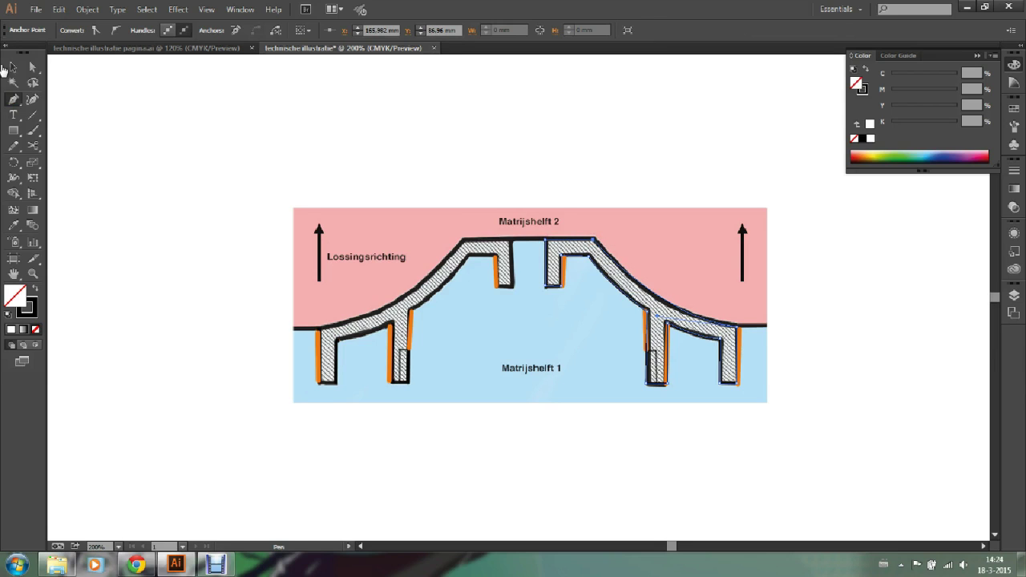
left_click(11, 67)
left_click(252, 98)
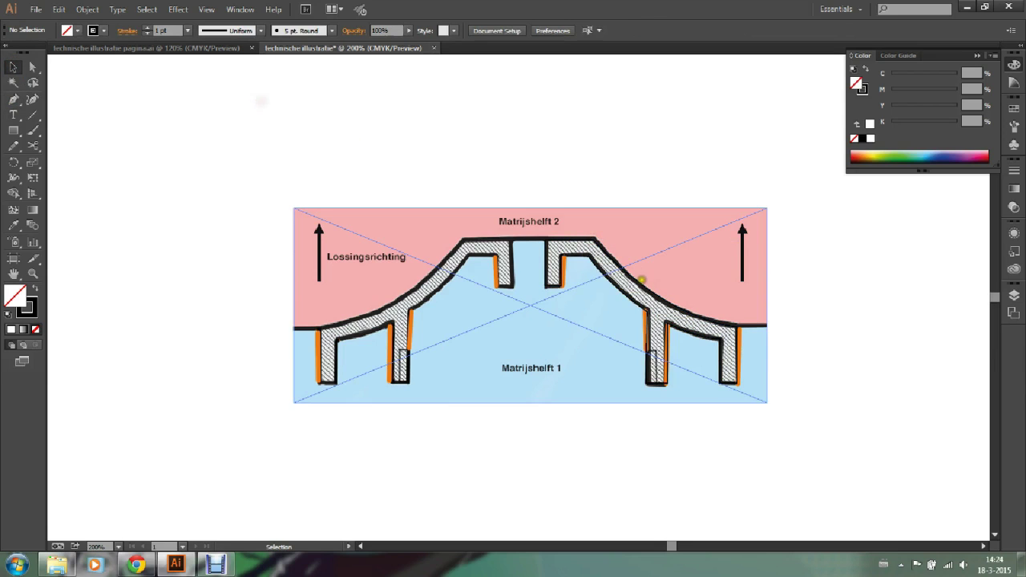
left_click(619, 286)
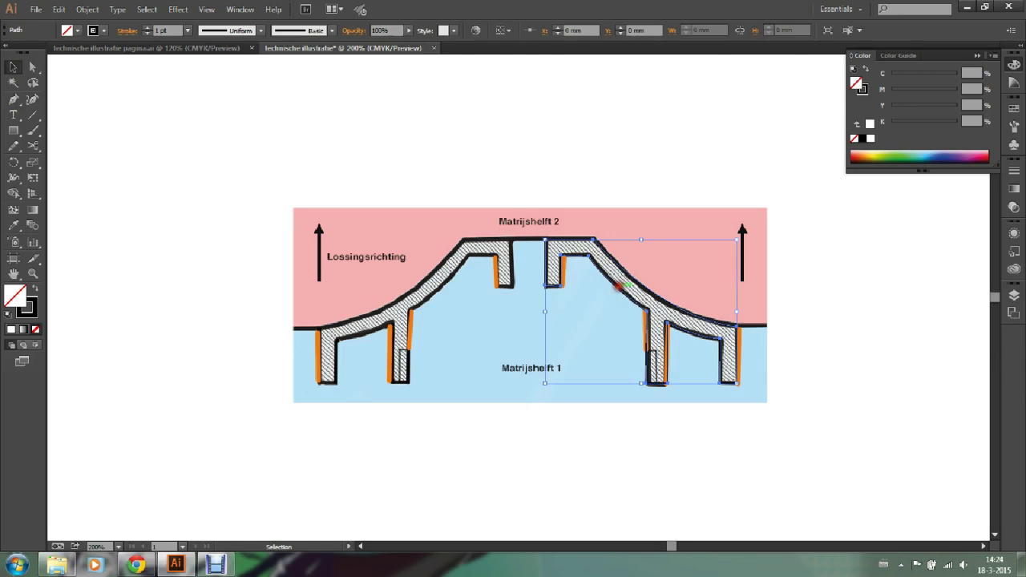
Step: Fill the right-half outline solid black and paste a duplicate of it
left_click(861, 139)
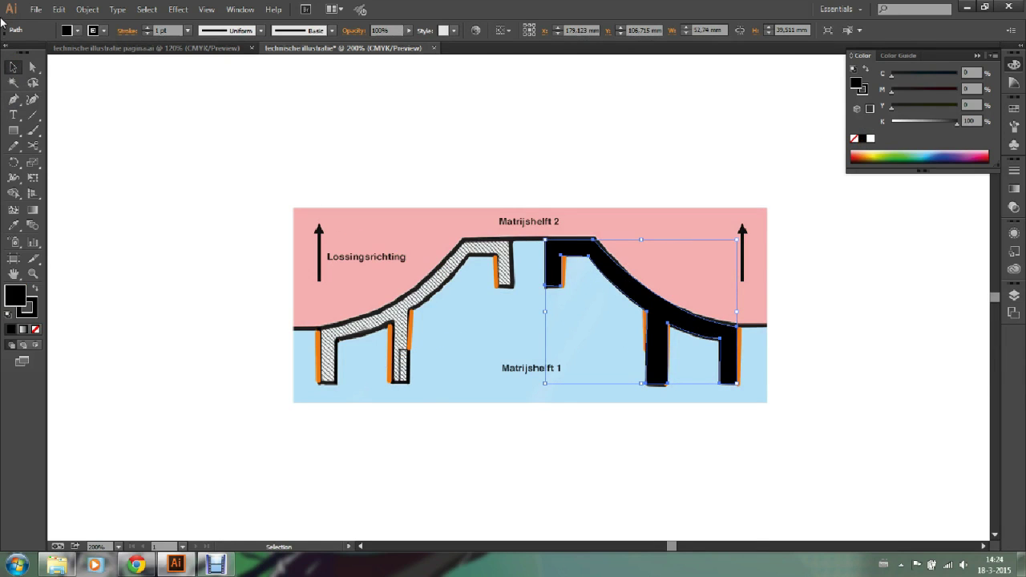
left_click(151, 121)
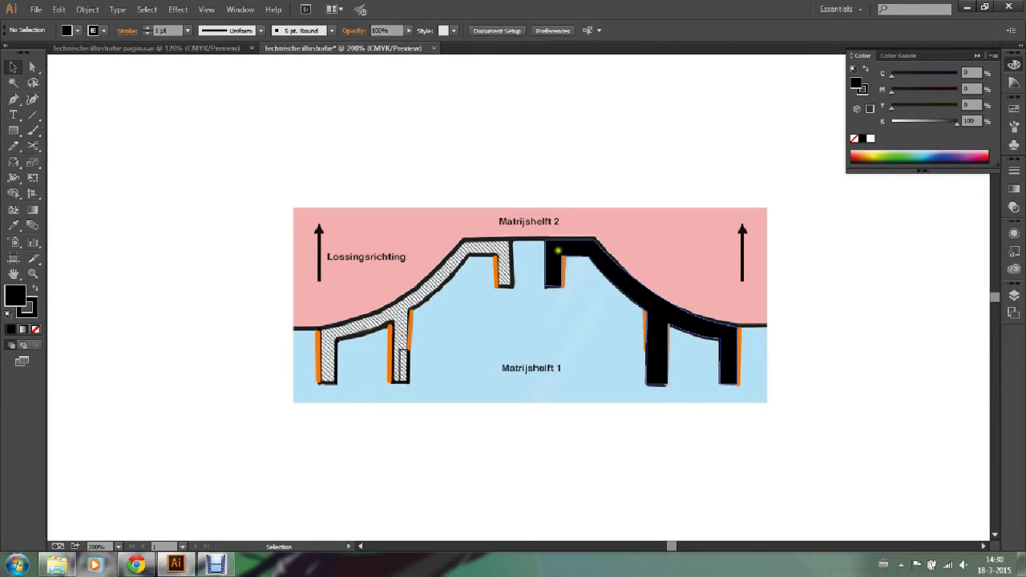
left_click(557, 250)
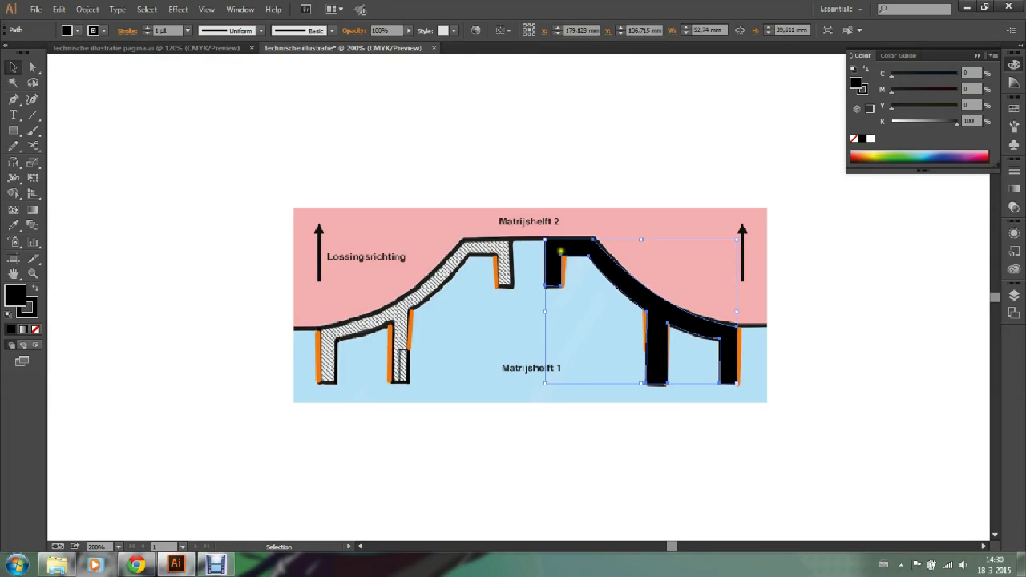
key("a")
key("ctrl+c")
key("ctrl+v")
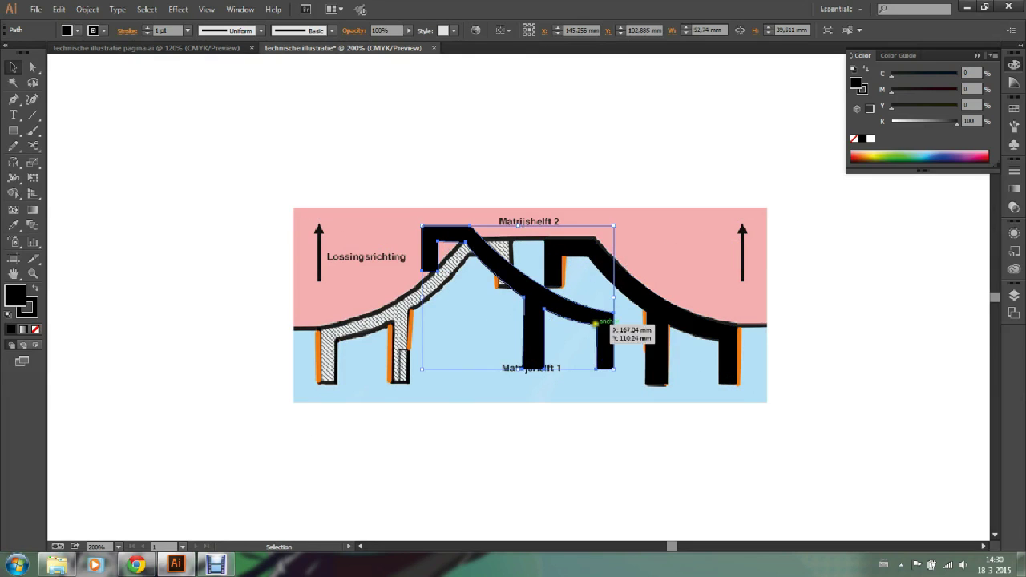
Step: Mirror the duplicate across a vertical 90° axis with the Reflect tool
left_click(11, 166)
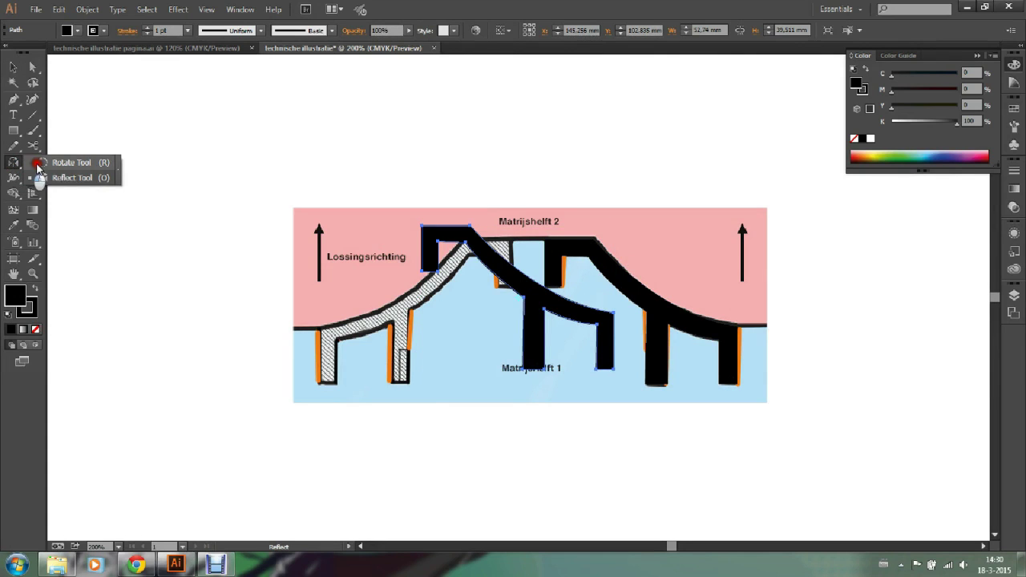
left_click_drag(52, 166, 45, 178)
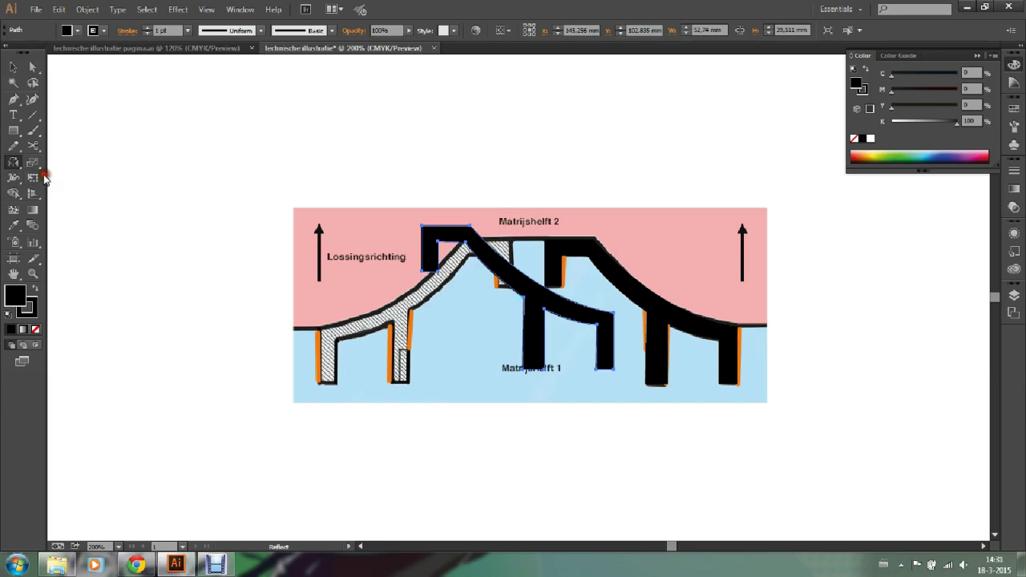
double_click(16, 165)
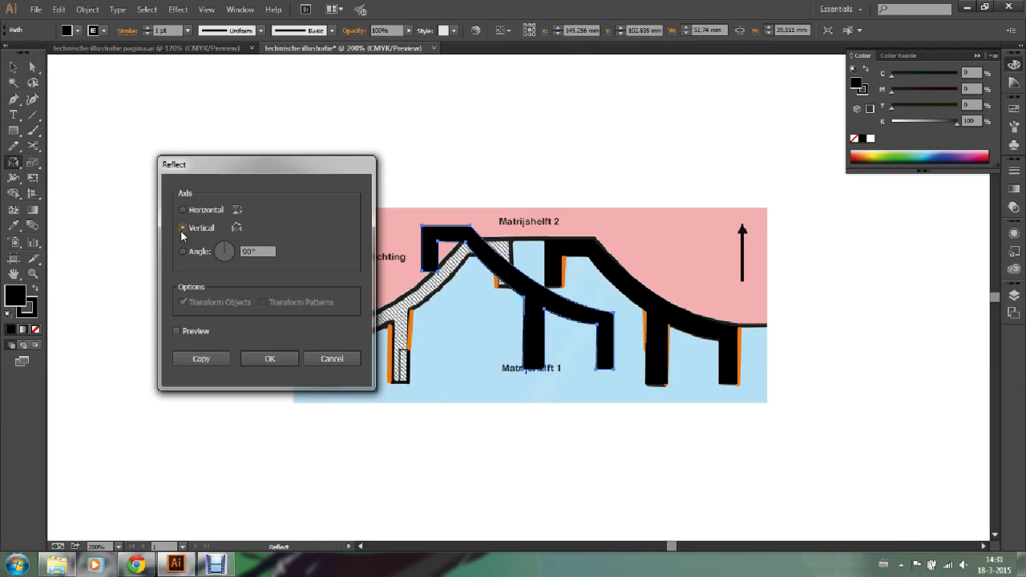
left_click(267, 253)
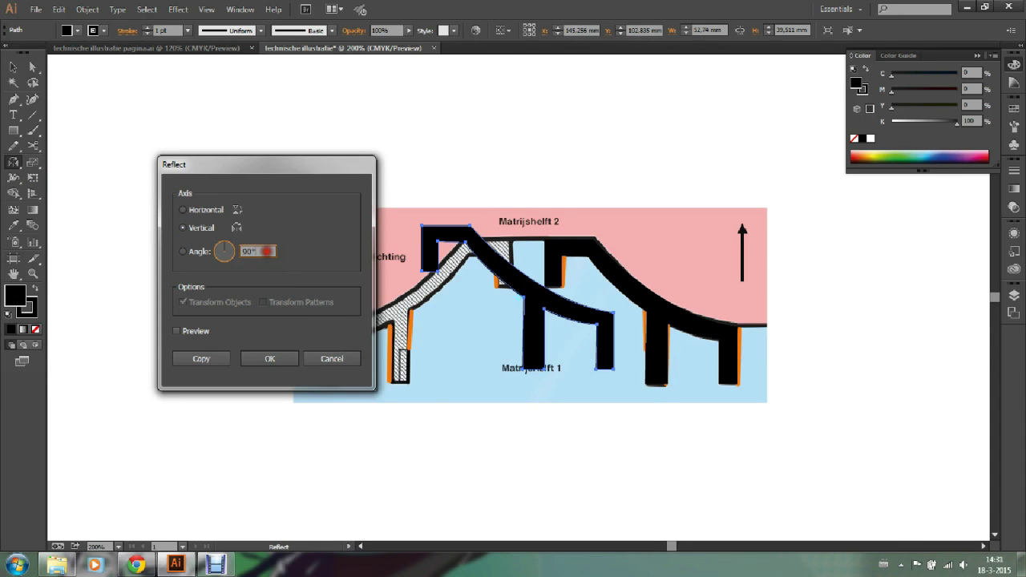
left_click(271, 359)
Step: Move the mirrored copy over the left half so the part is symmetrical
left_click(13, 66)
left_click(522, 271)
left_click_drag(522, 271, 439, 281)
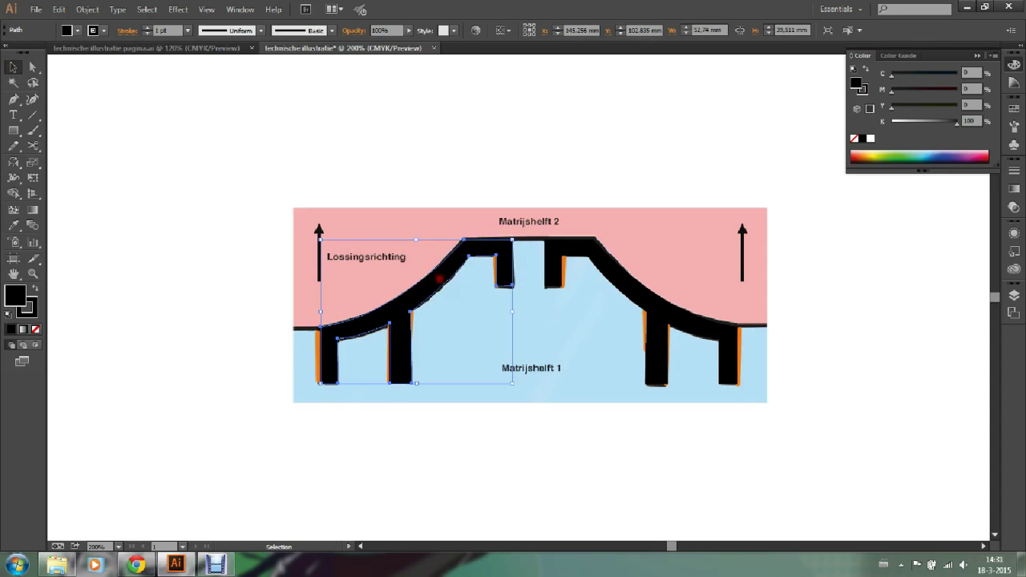
left_click(659, 154)
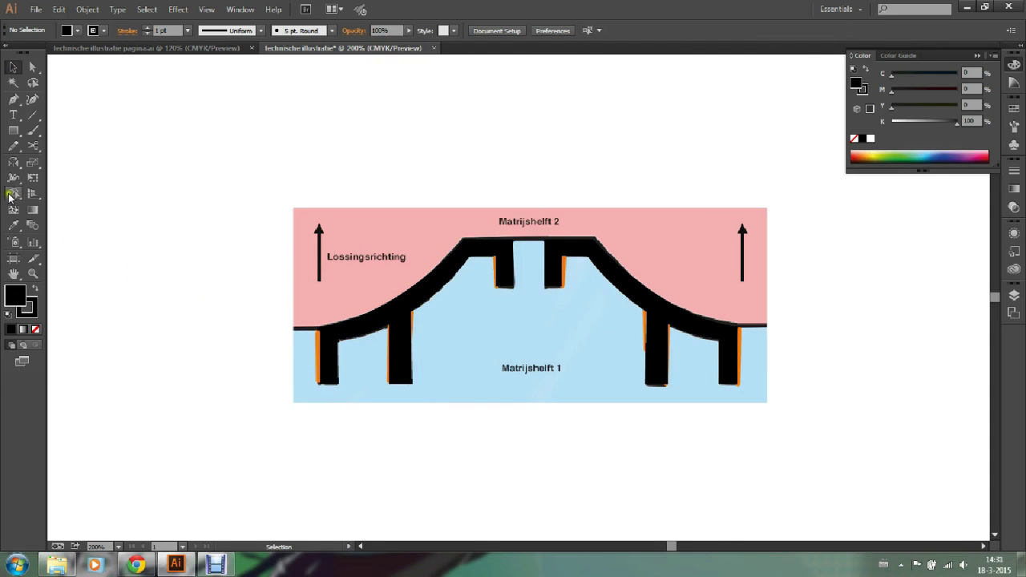
left_click(13, 66)
Step: Trace a new Pen path along the part's curved upper contour
left_click(13, 99)
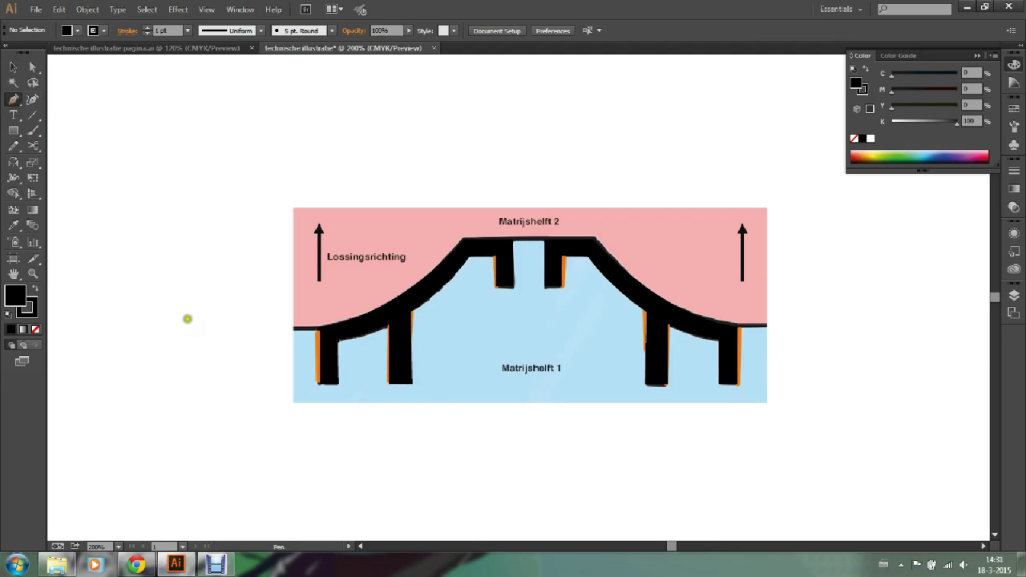
left_click(244, 328)
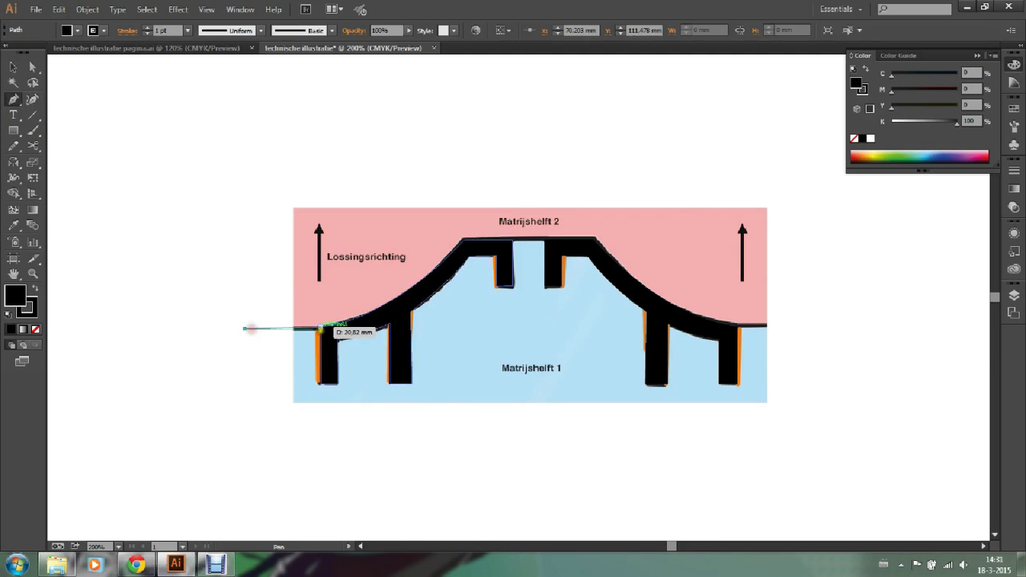
left_click(326, 329)
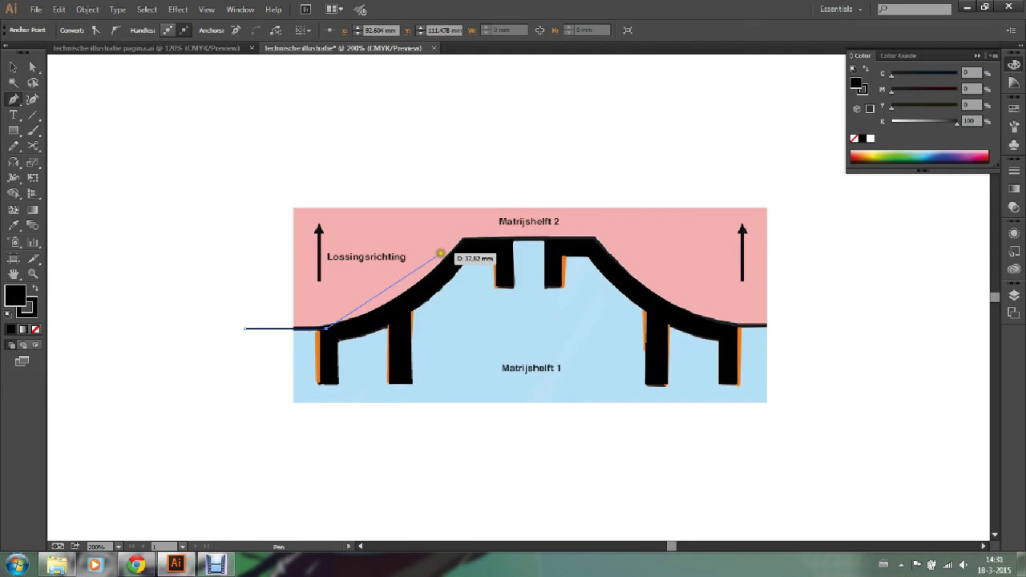
mouse_move(463, 239)
left_mouse_down()
mouse_move(497, 155)
mouse_move(515, 160)
left_mouse_up()
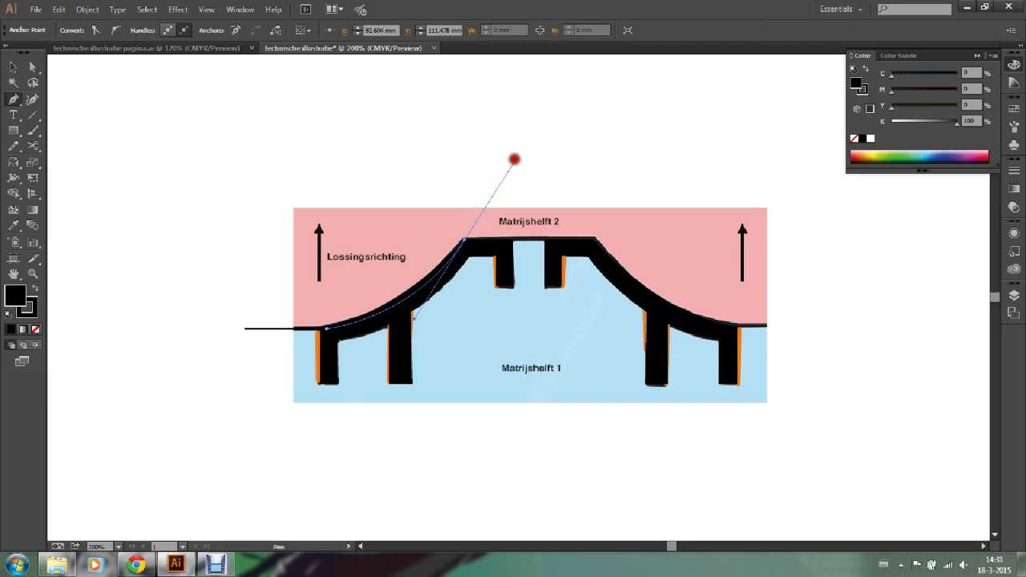
left_click(464, 239)
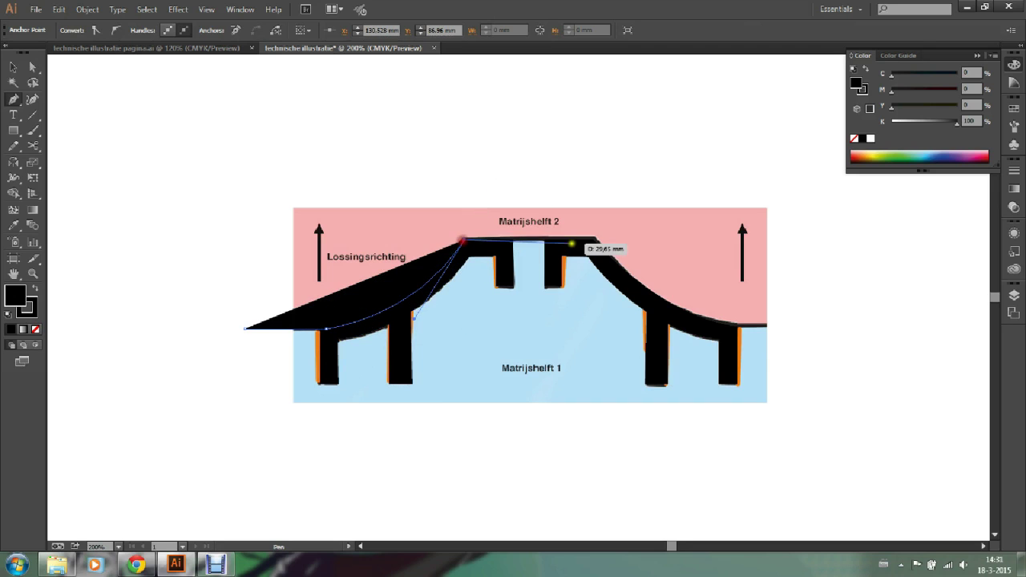
left_click(593, 239)
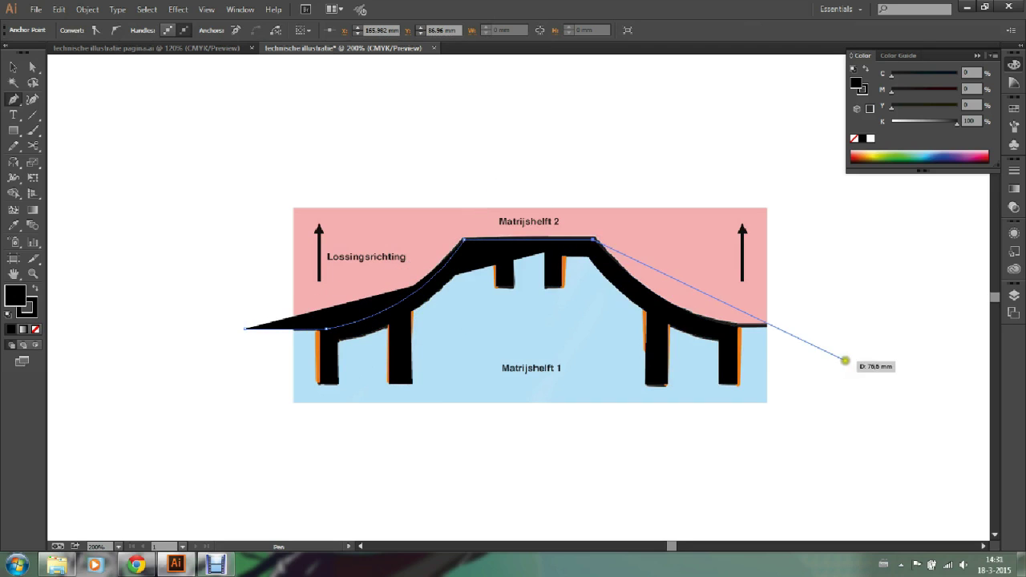
left_click_drag(737, 326, 835, 331)
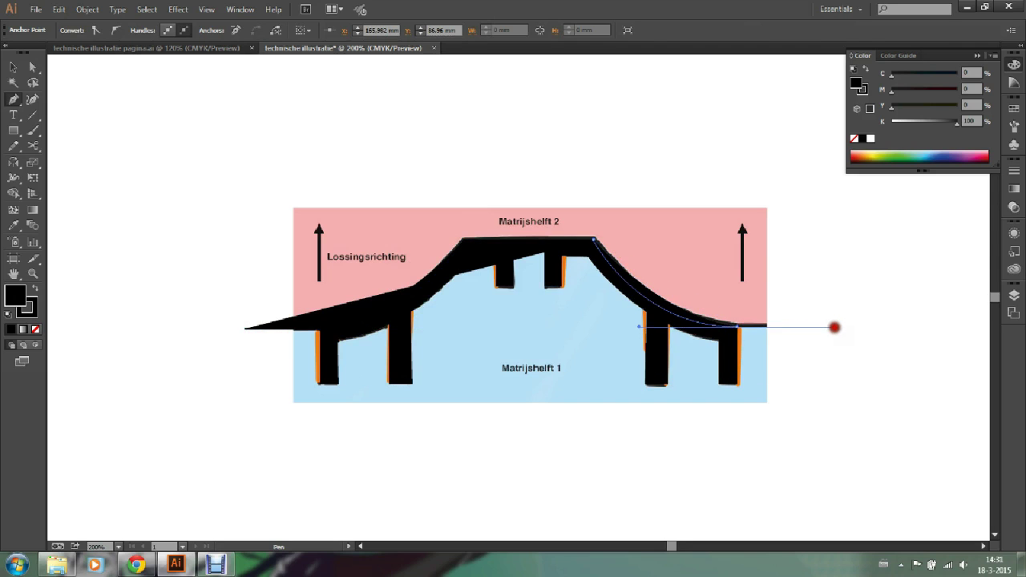
left_click_drag(835, 331, 836, 329)
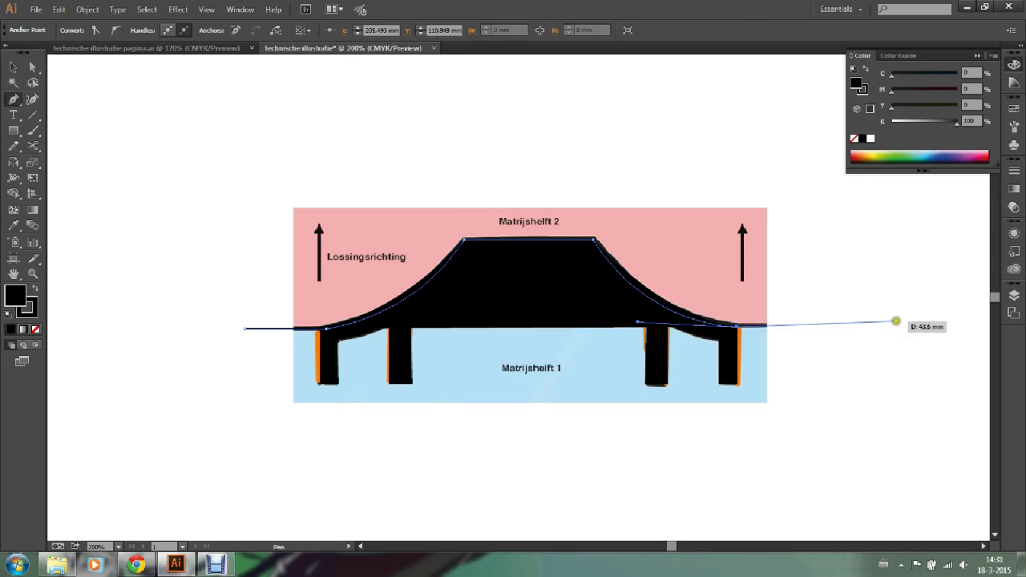
Step: Extend the path down to a flat bottom edge and close it at its start
left_click(916, 320)
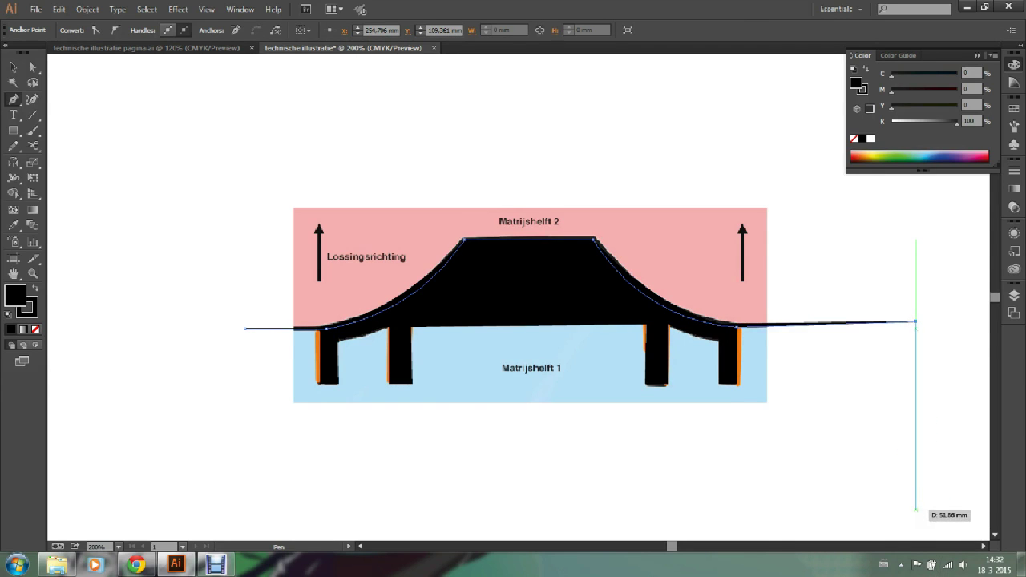
left_click(915, 509)
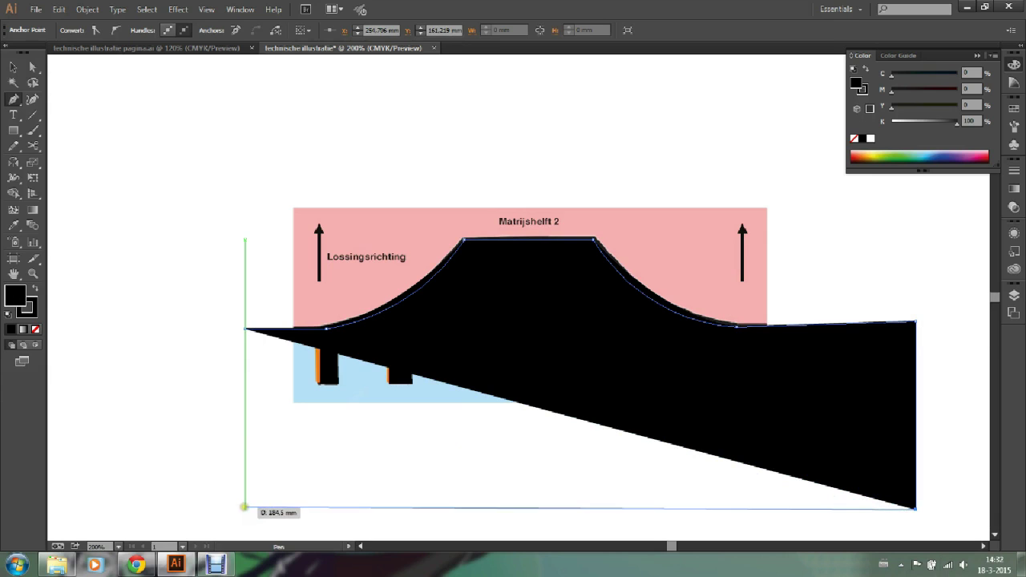
left_click(244, 506)
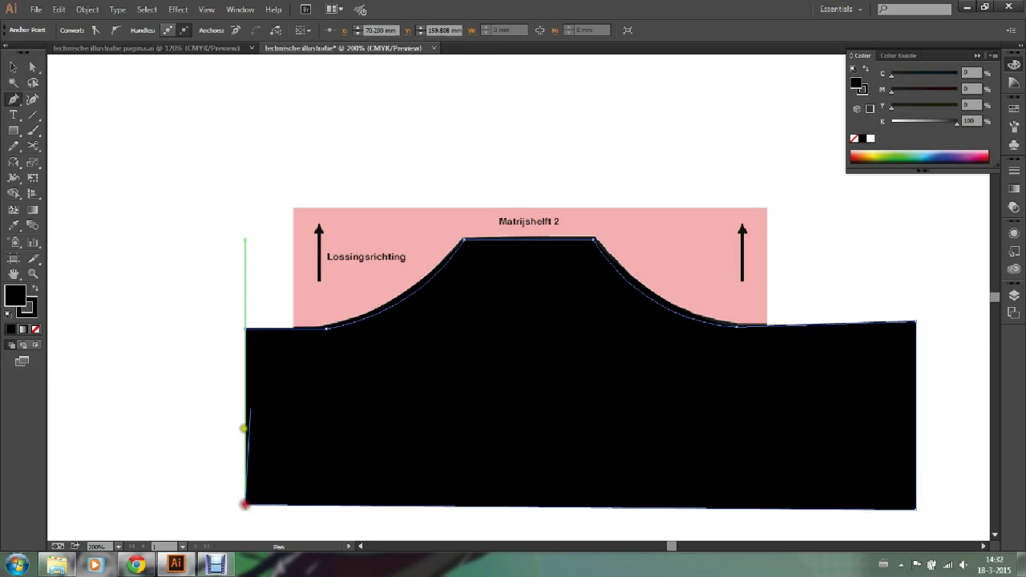
left_click(244, 328)
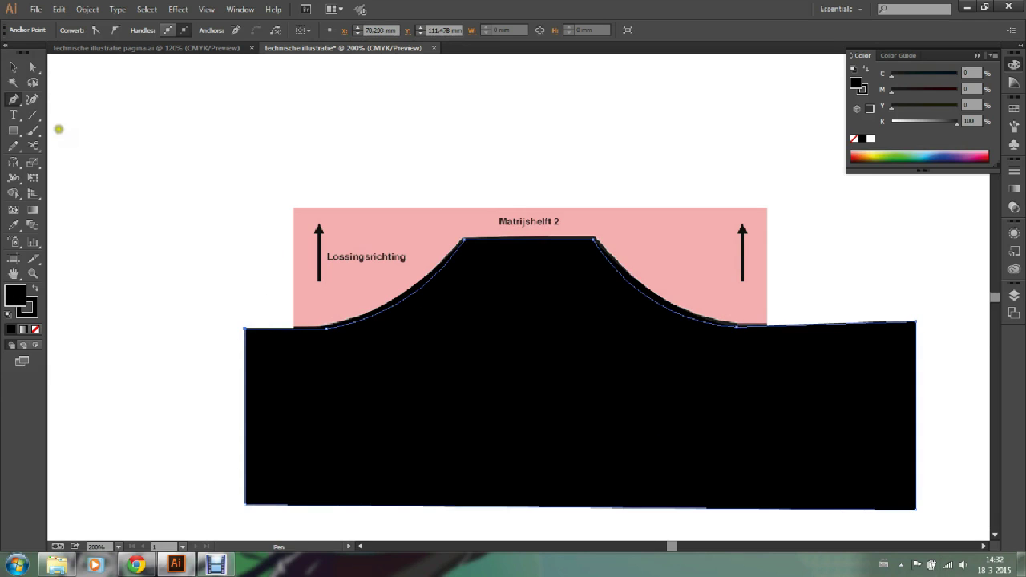
Step: Fill the traced shape cyan-blue with no outline, then move it about 14 mm down
left_click(13, 67)
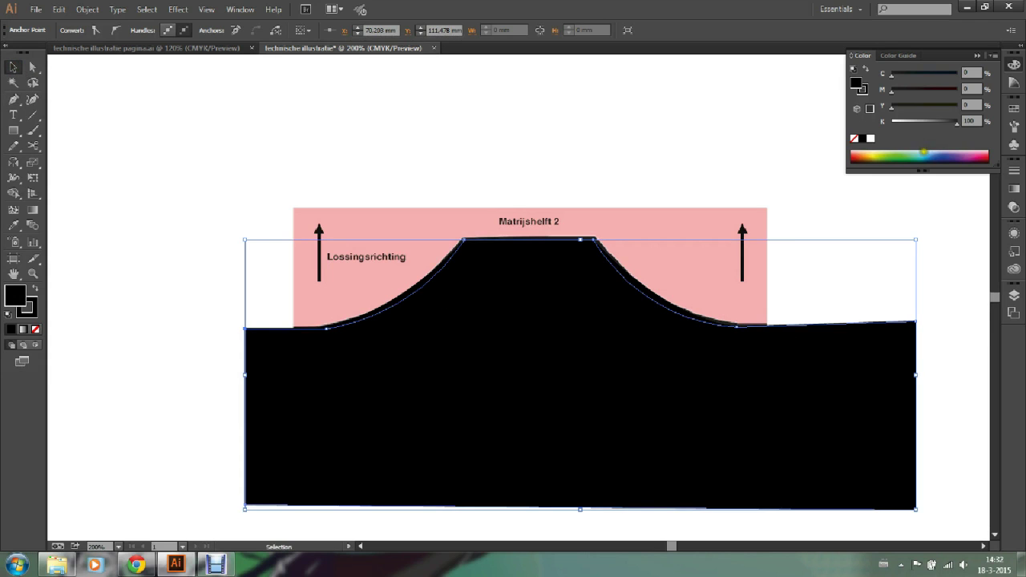
left_click(923, 155)
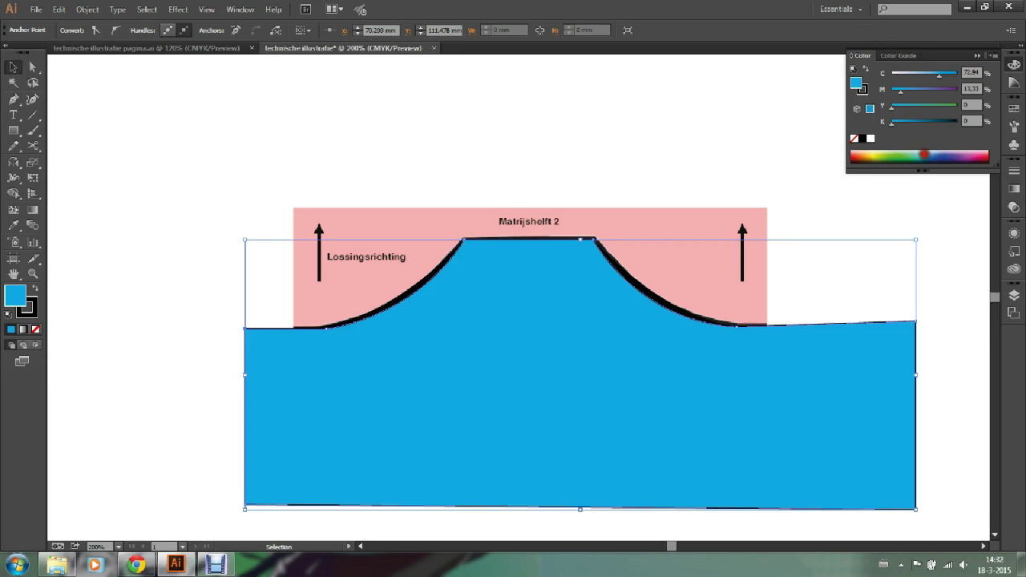
key("x")
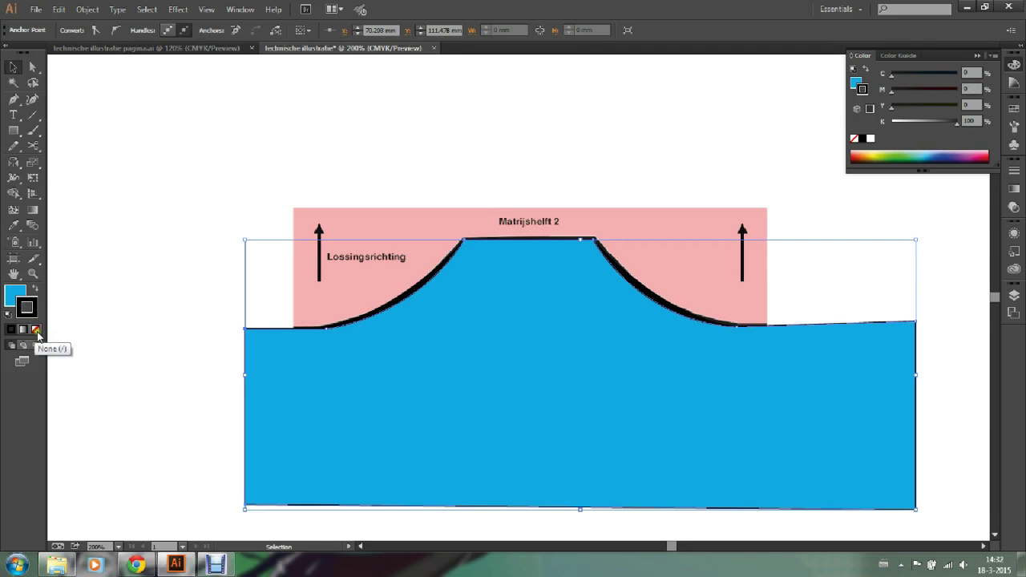
left_click(37, 330)
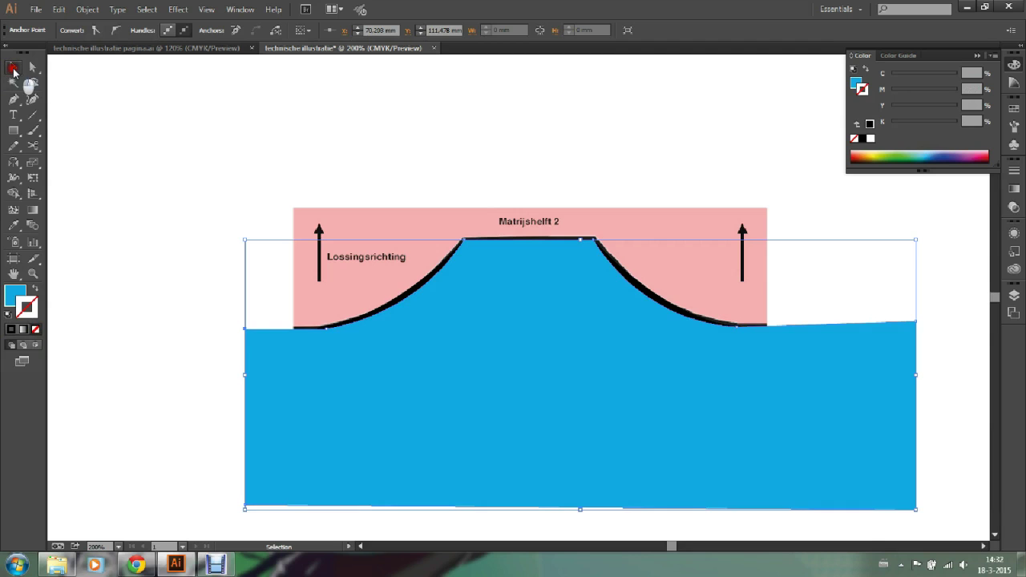
left_click(133, 115)
left_click_drag(536, 360, 536, 419)
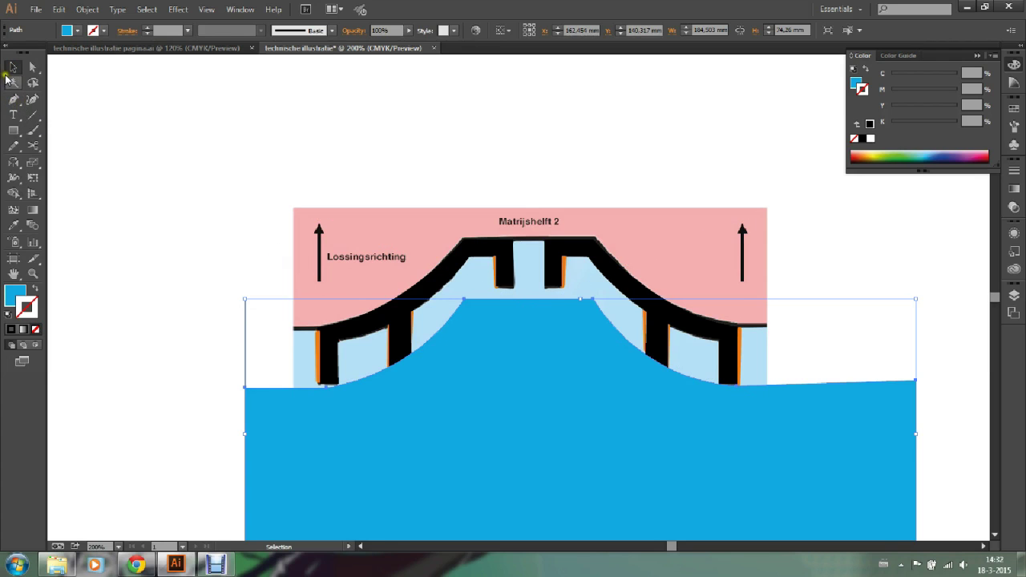
Step: Draw a large rectangle covering the upper mold area
left_click(13, 130)
key("ctrl+shift+a")
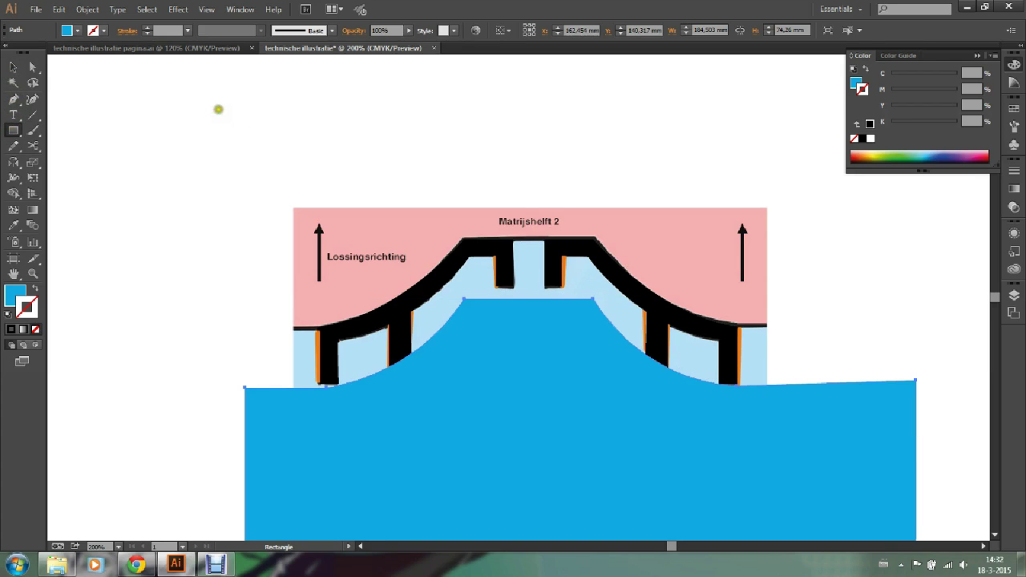
left_click_drag(216, 76, 836, 325)
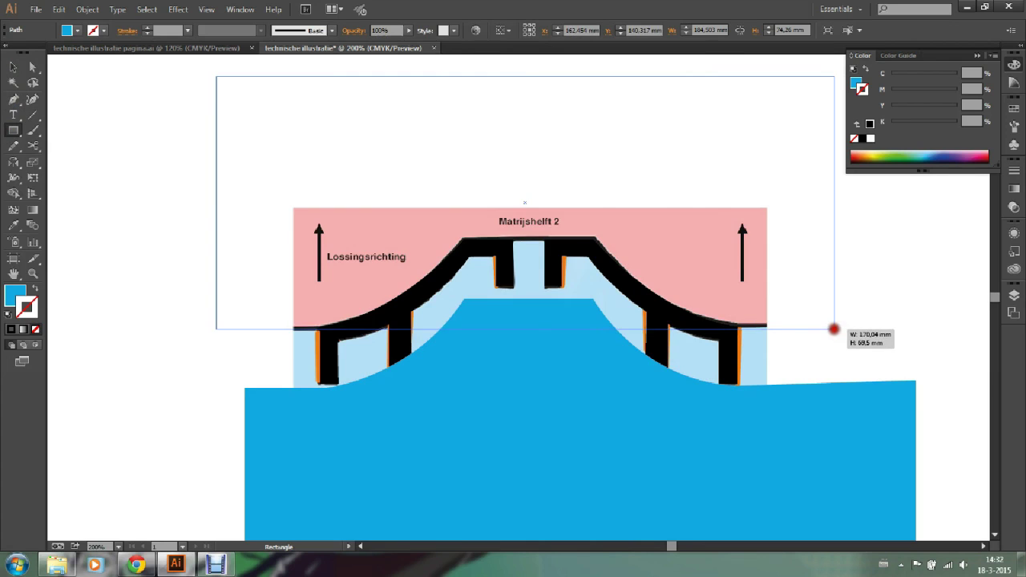
left_click_drag(837, 324, 833, 329)
Step: Fill the rectangle light pink (magenta 38.43%), then select the blue shape
left_click(12, 66)
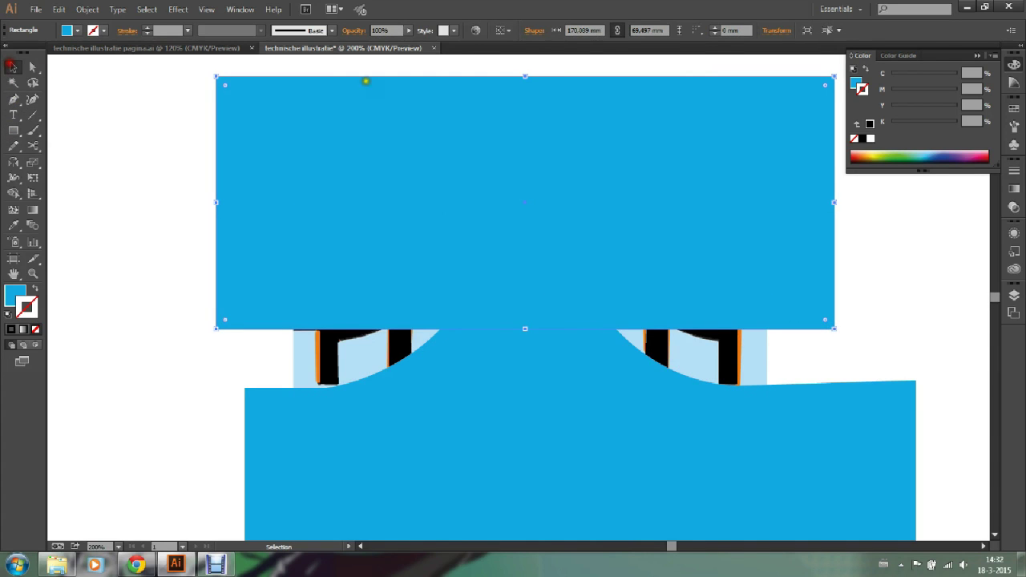
left_click(854, 84)
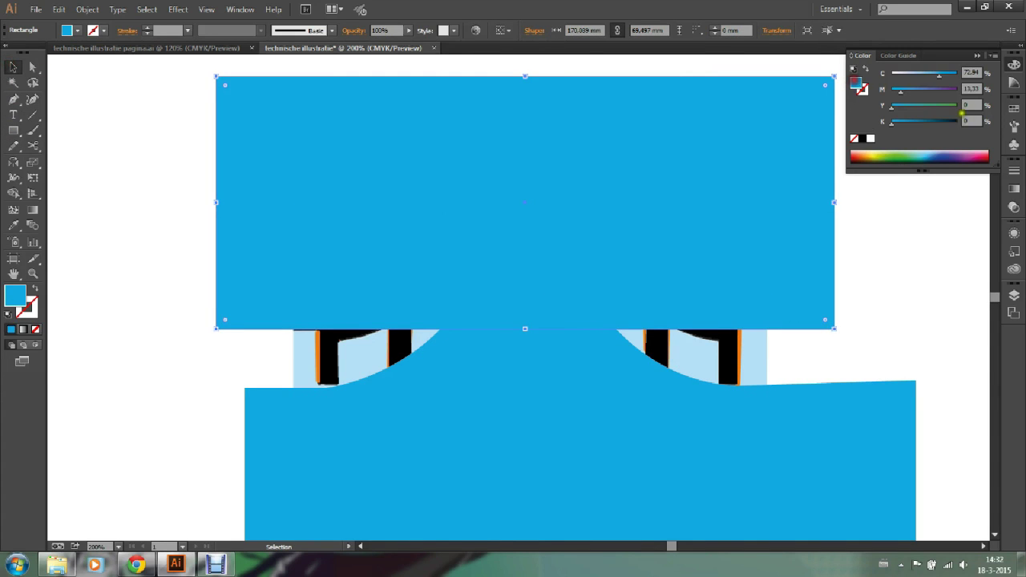
left_click(968, 153)
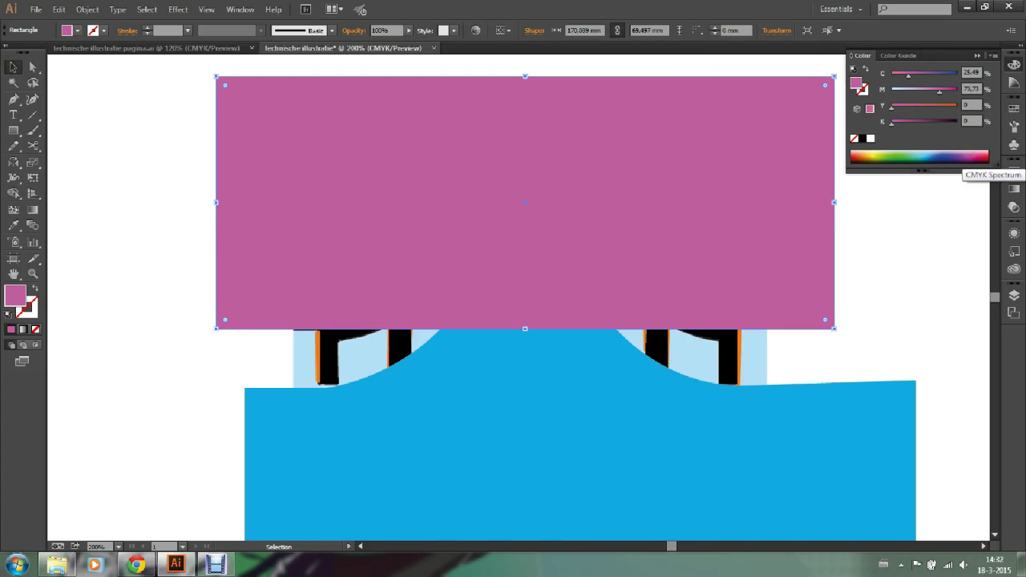
left_click(978, 156)
left_click_drag(972, 155, 983, 150)
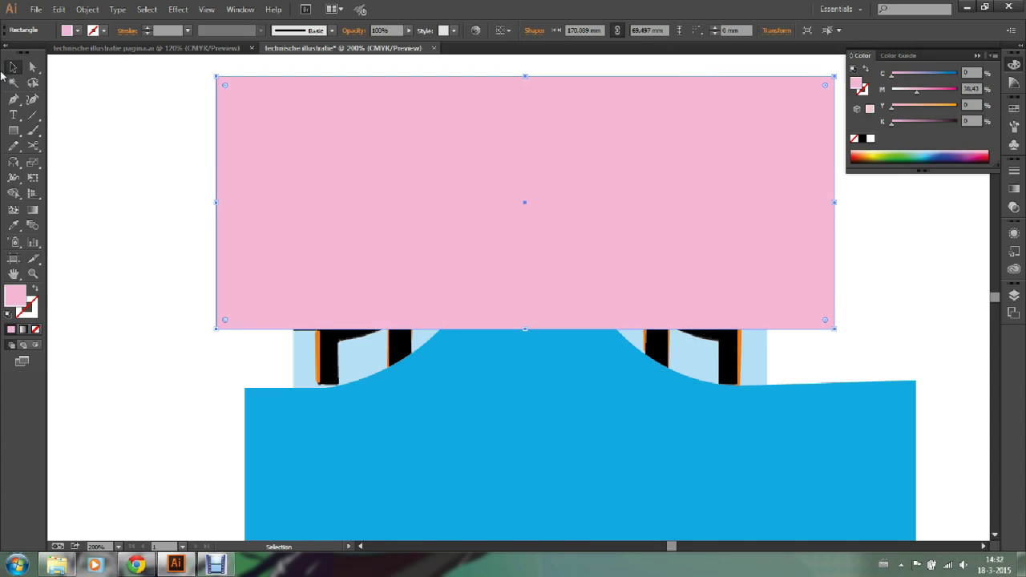
left_click(115, 302)
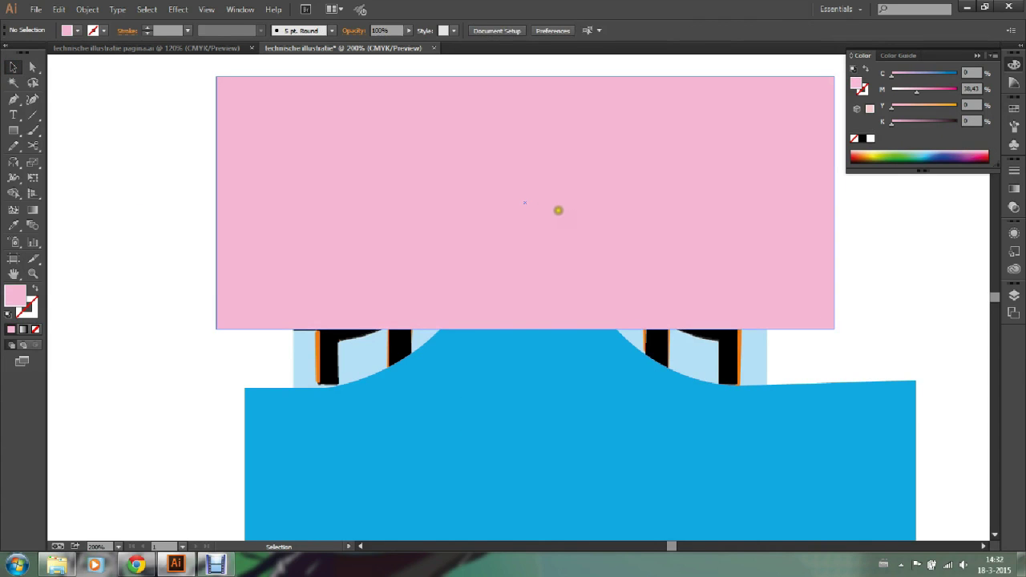
left_click(545, 347)
right_click(541, 381)
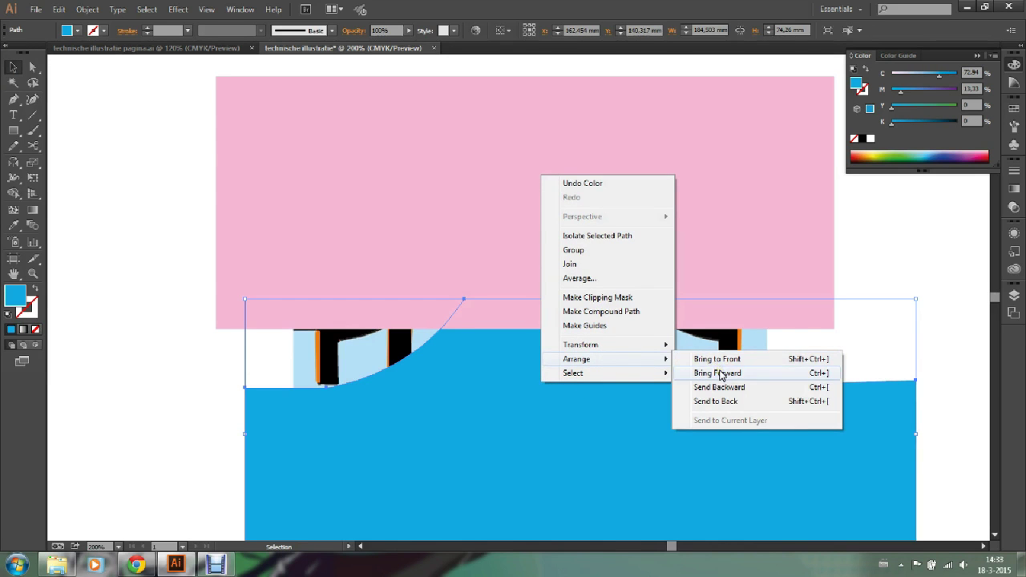
Step: Bring the blue shape forward and move it up flush under the pink rectangle
left_click(717, 372)
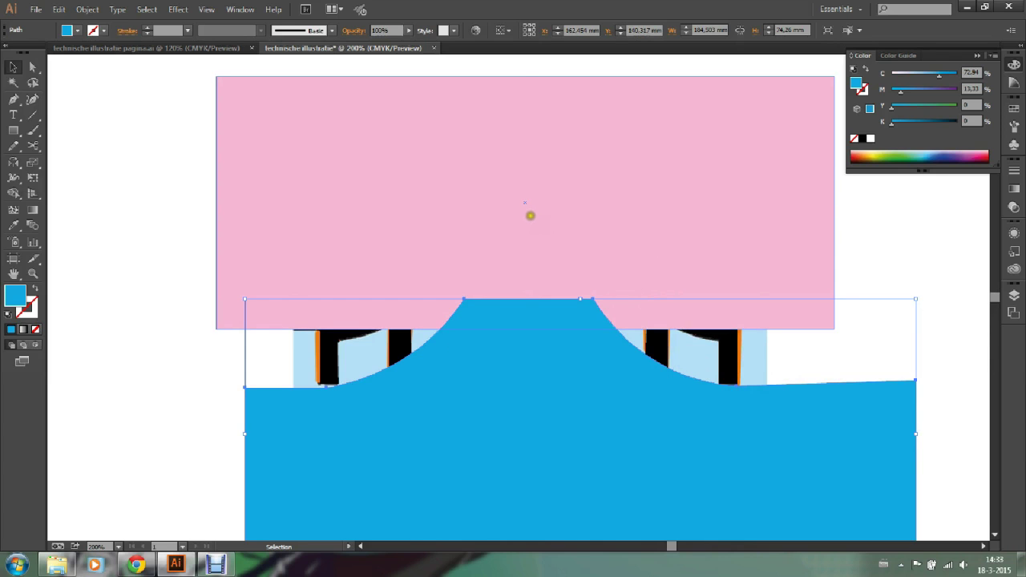
left_click(528, 228)
left_click_drag(485, 396, 457, 340)
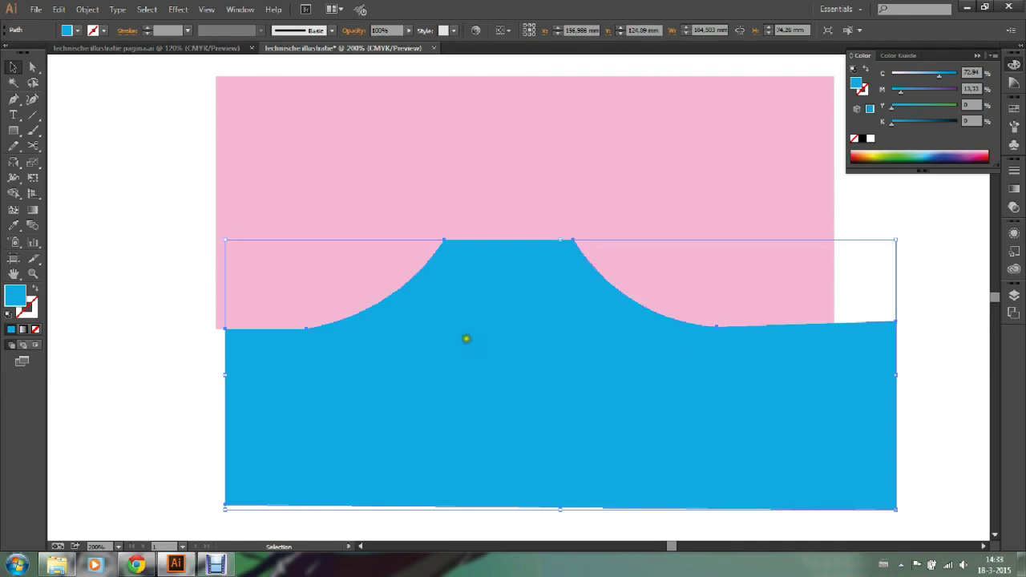
left_click(115, 173)
Step: Send the pink rectangle and blue shape to the back, behind the mold drawing
left_click(240, 207)
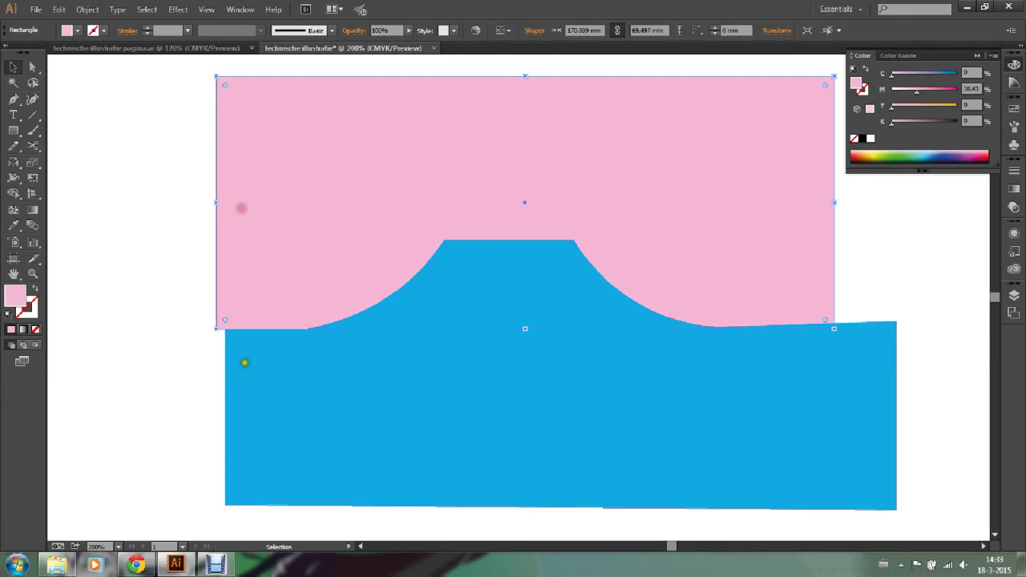
left_click(251, 369, "shift")
right_click(251, 370)
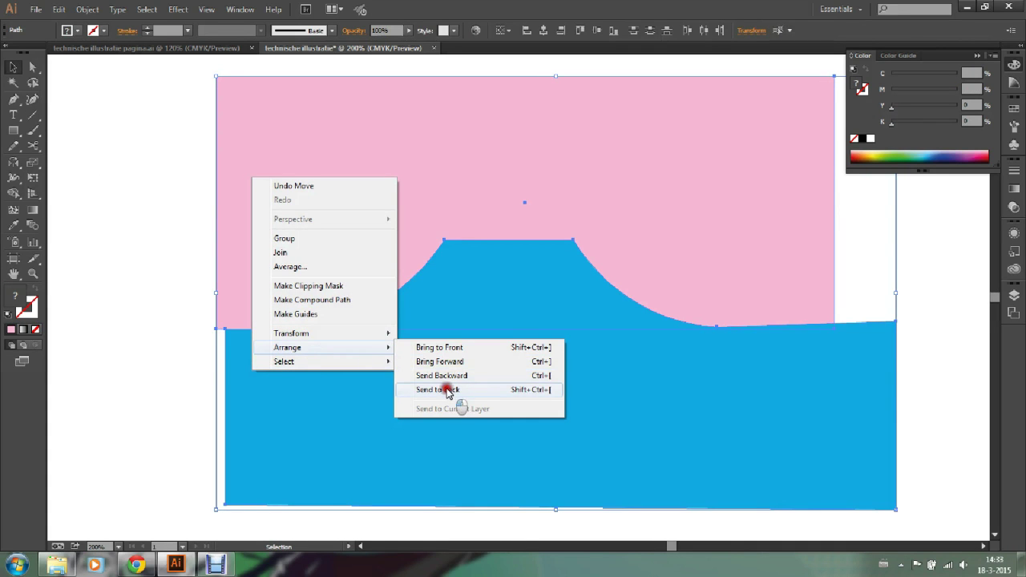
left_click(450, 392)
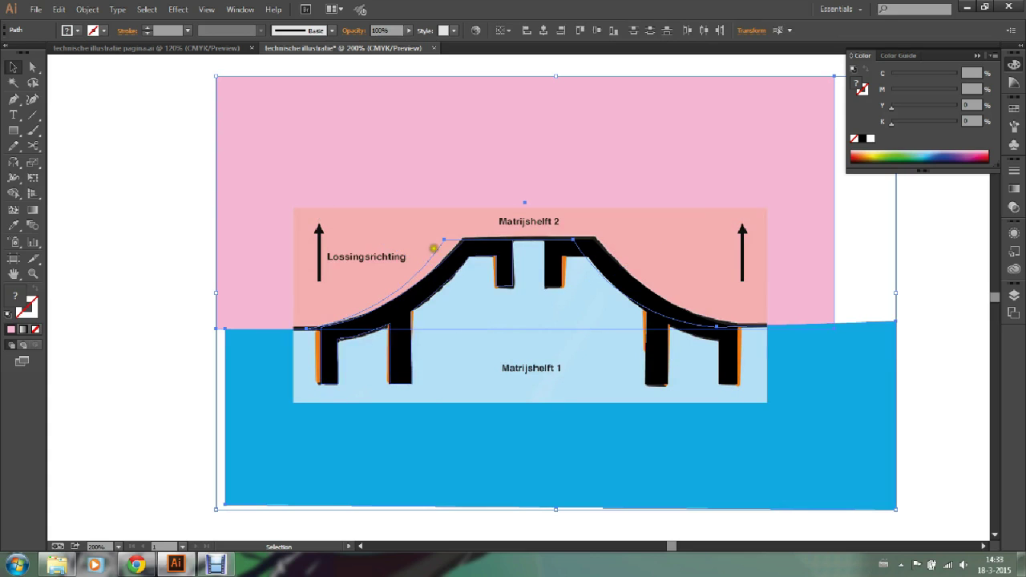
Step: Move the placed mold image to the right of the artwork
left_click(363, 238)
left_click_drag(362, 238, 637, 378)
left_click_drag(842, 288, 453, 286)
mouse_move(509, 373)
left_mouse_down()
mouse_move(795, 345)
mouse_move(825, 284)
left_mouse_up()
mouse_move(312, 281)
left_mouse_down()
mouse_move(720, 311)
mouse_move(687, 310)
left_mouse_up()
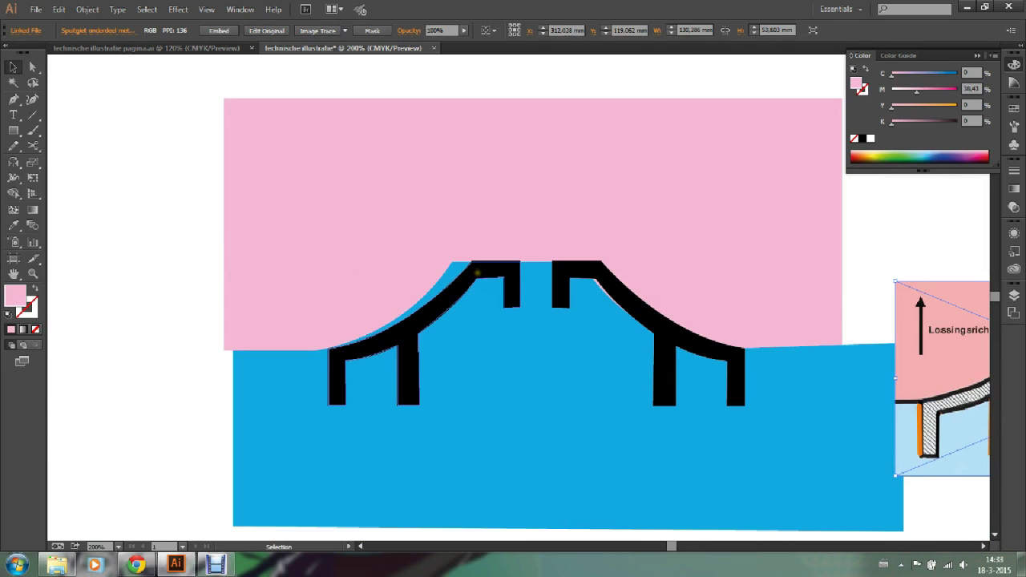
Step: Nudge the black bracket path about 4.6 mm to the left
left_click(477, 274)
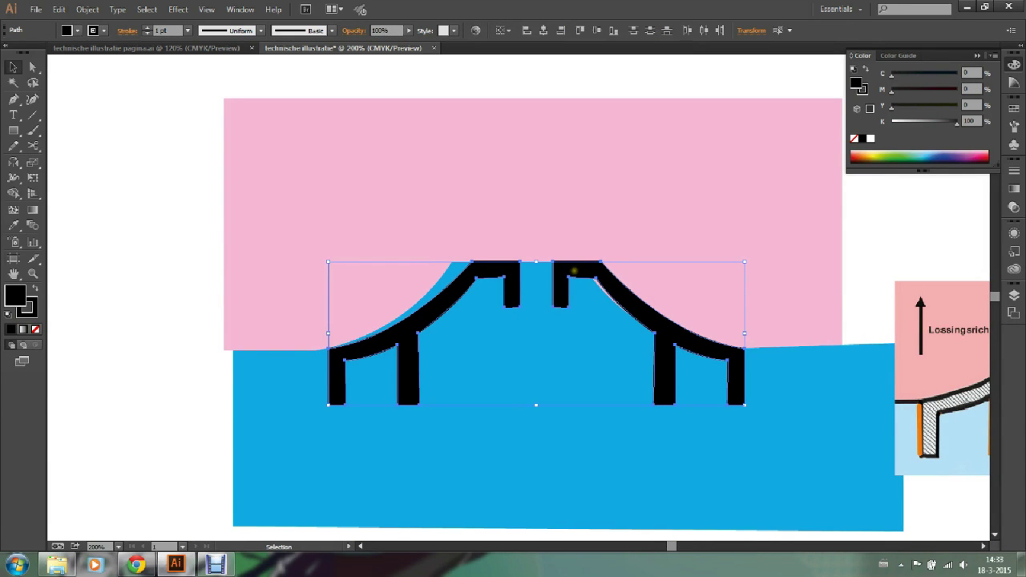
left_click_drag(574, 271, 553, 270)
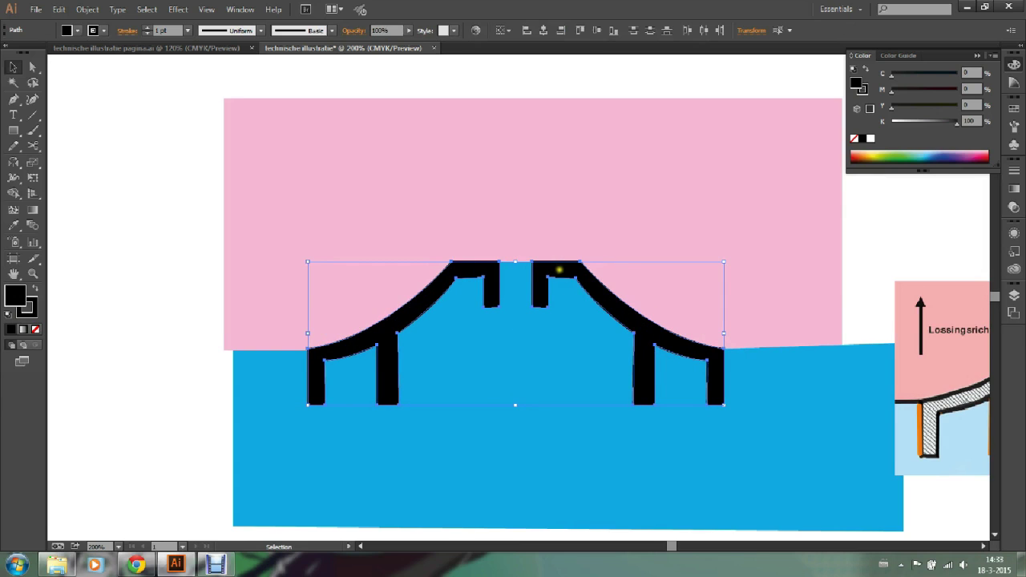
left_click(149, 220)
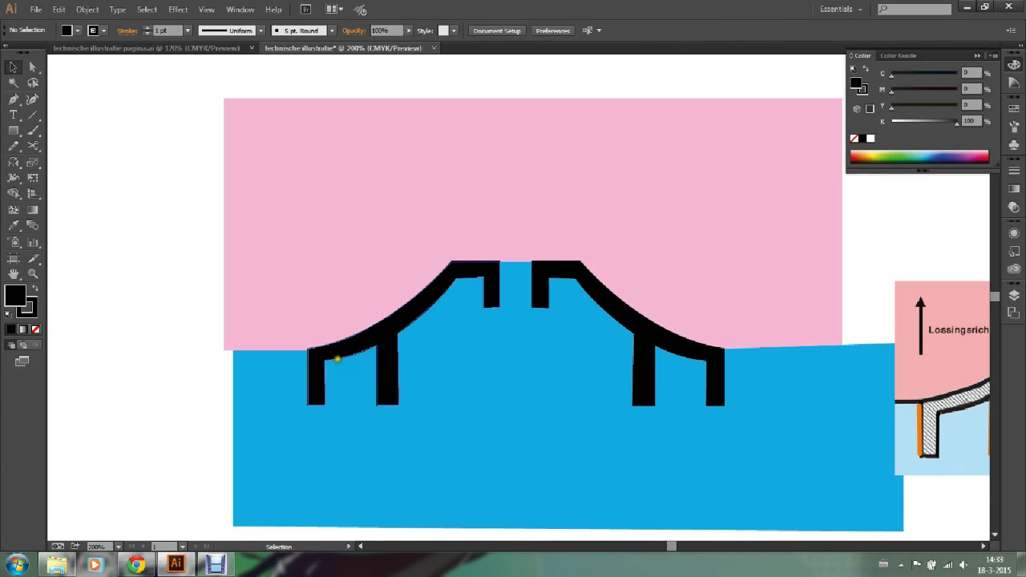
mouse_move(866, 313)
left_mouse_down()
mouse_move(814, 311)
mouse_move(882, 310)
left_mouse_up()
Step: Zoom out, delete the placed mold image, and marquee-select the remaining pink, blue and black artwork
left_click(32, 275)
left_click(584, 252, "alt")
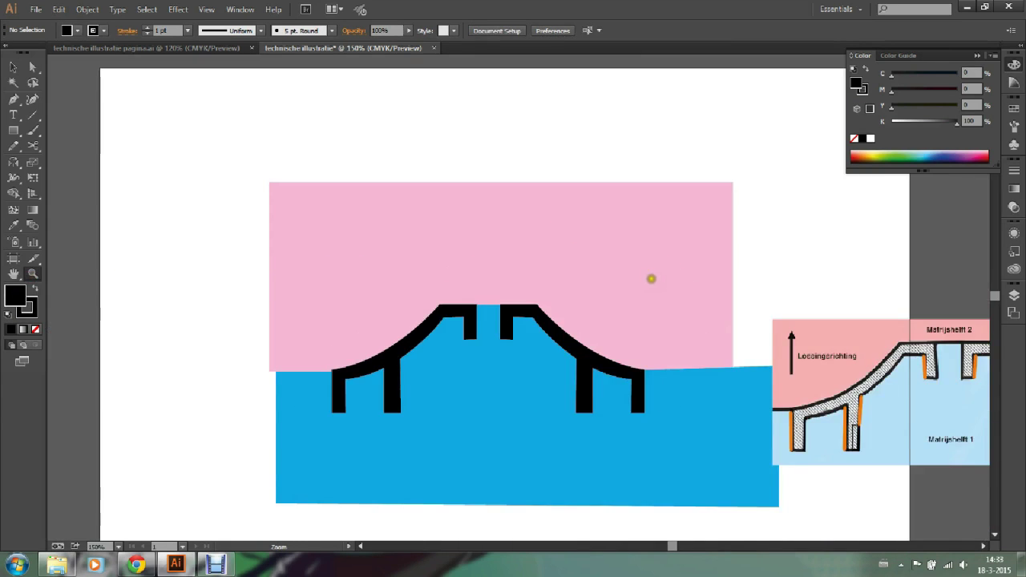
left_click(653, 279, "alt")
left_click(12, 67)
left_click(659, 345)
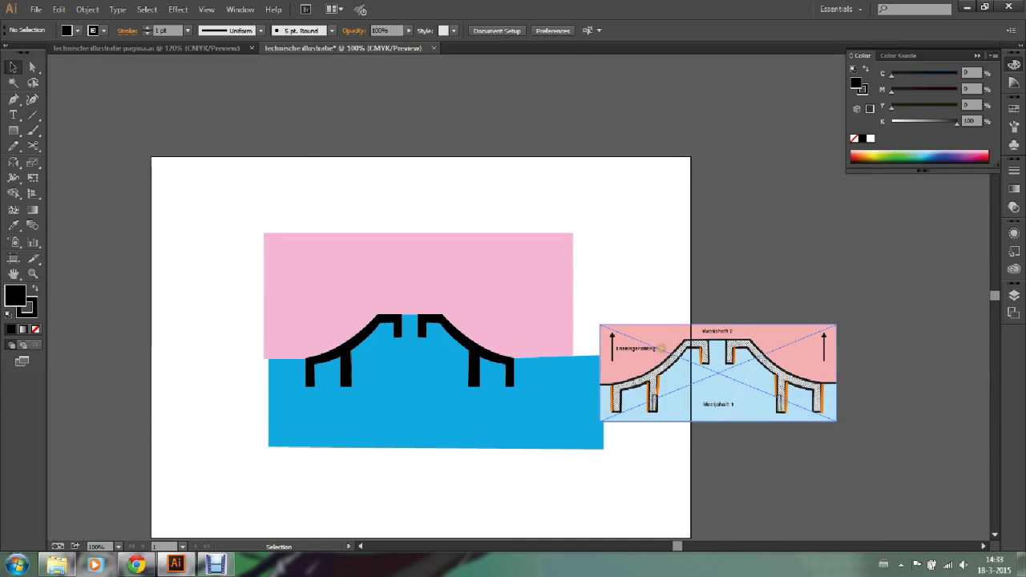
left_click(659, 350)
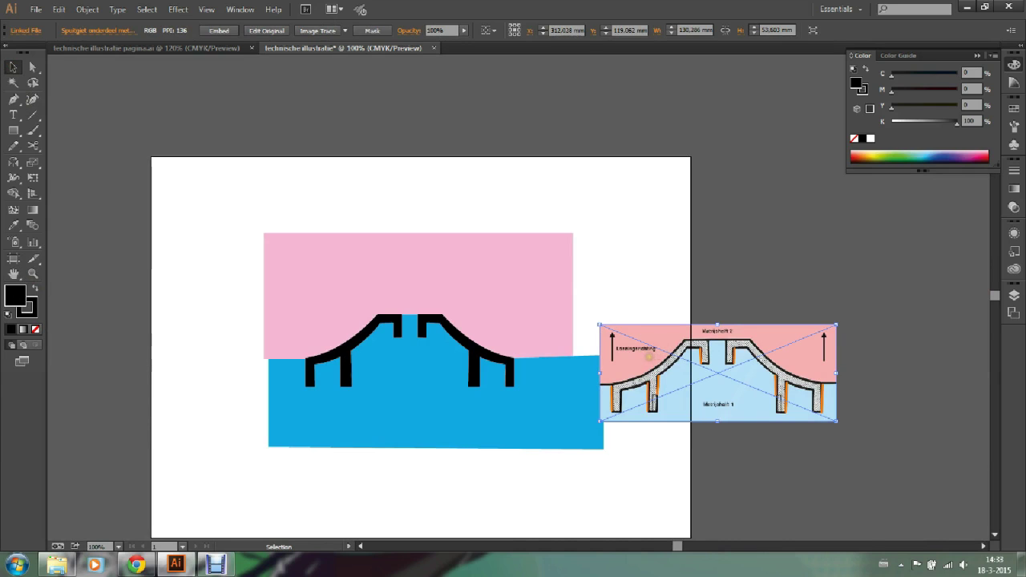
key("Delete")
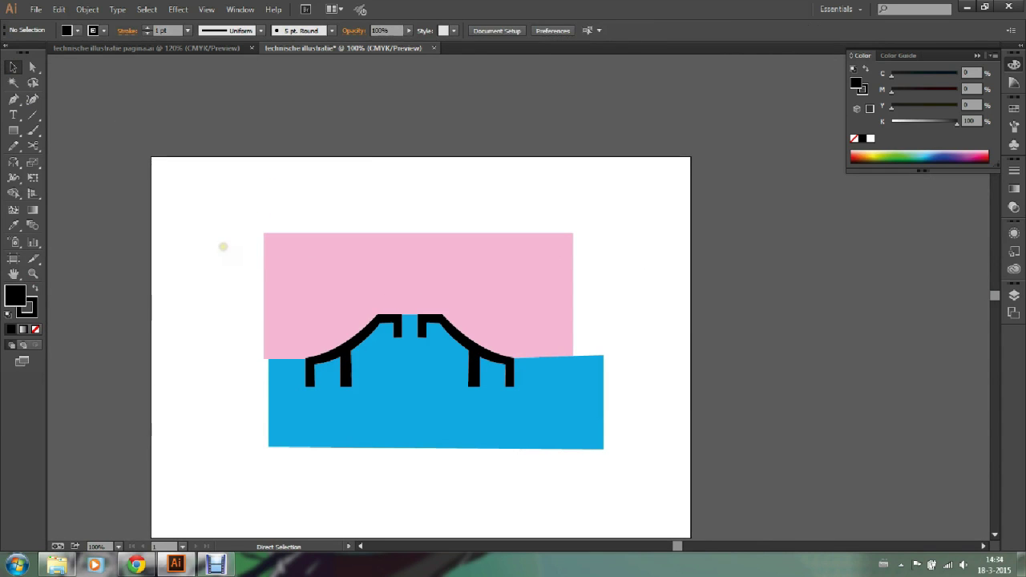
left_click_drag(604, 449, 224, 250)
key("v")
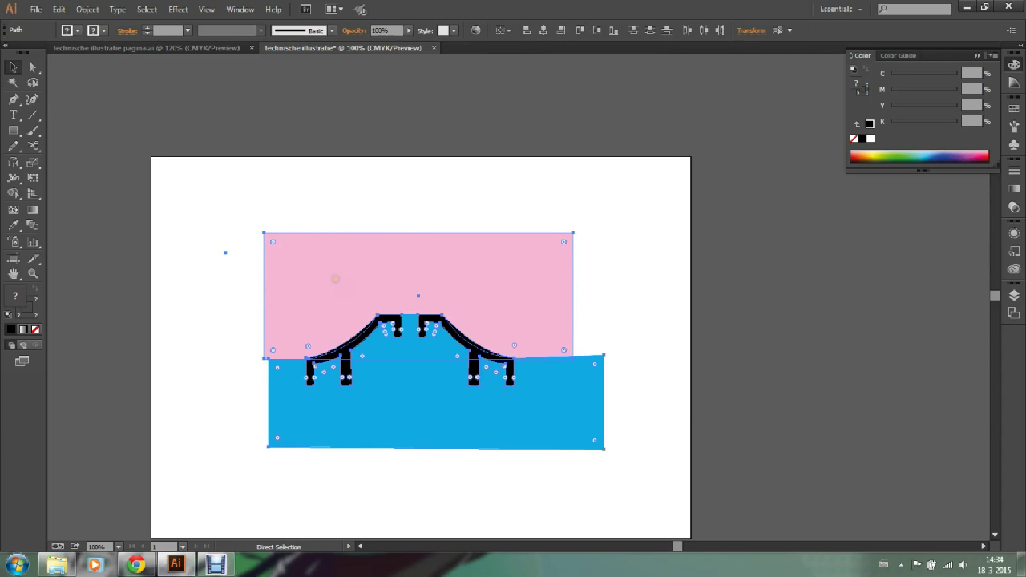
Step: Group the pink, blue and black bridge shapes and move the group down-right
right_click(335, 281)
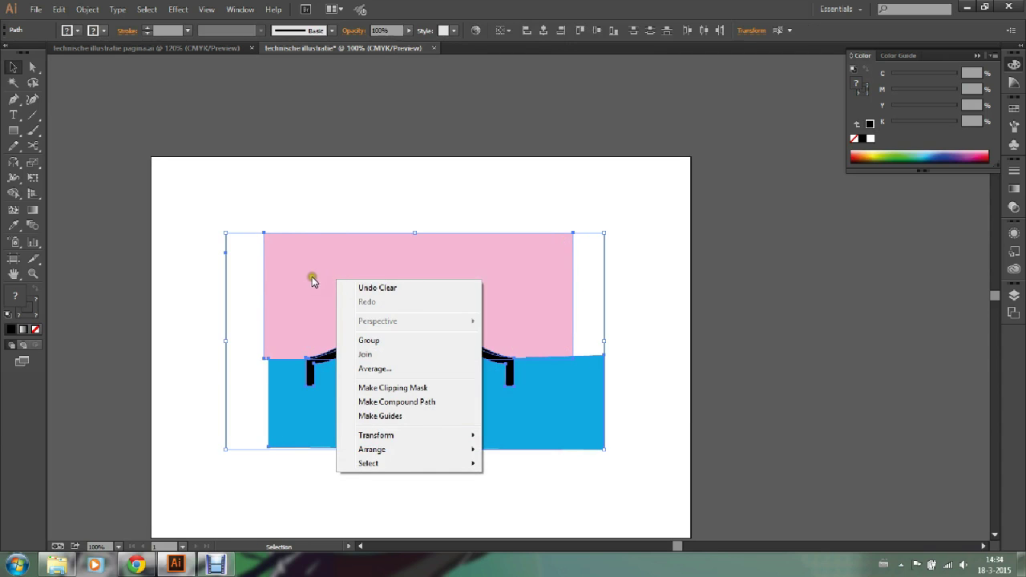
left_click(369, 341)
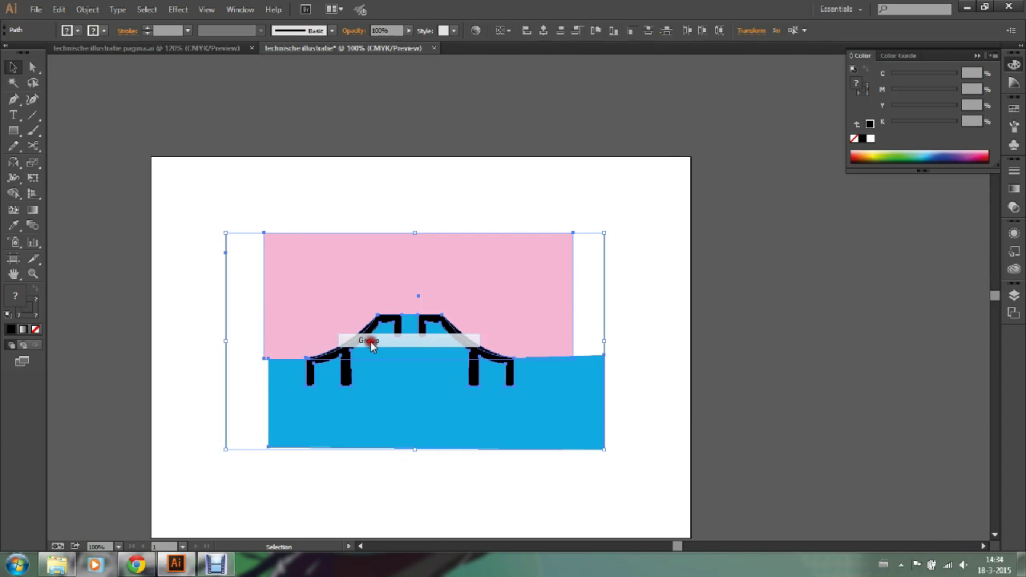
left_click(666, 297)
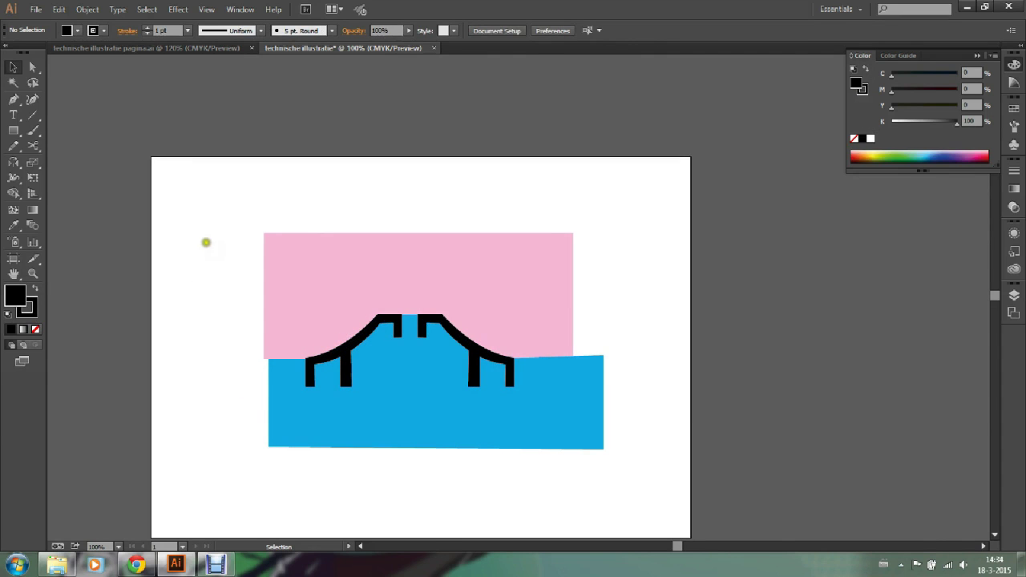
mouse_move(489, 287)
left_mouse_down()
mouse_move(569, 282)
mouse_move(428, 323)
mouse_move(494, 277)
mouse_move(515, 325)
left_mouse_up()
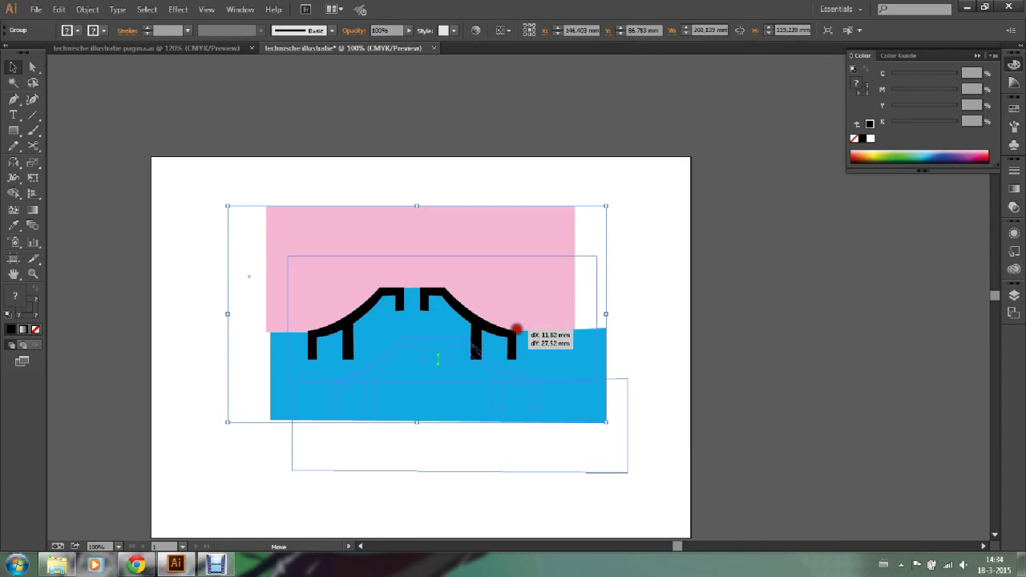
left_click(645, 307)
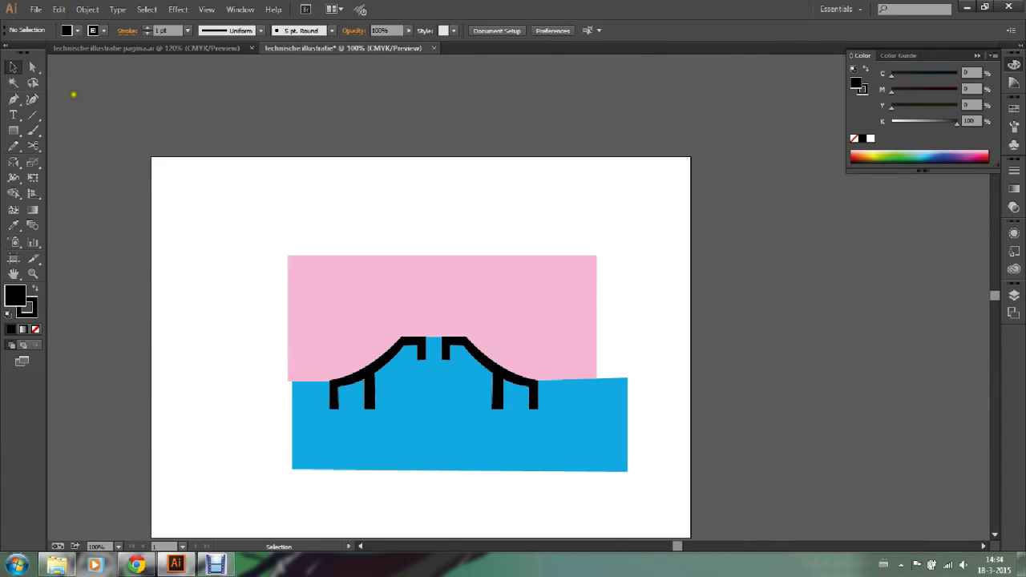
left_click_drag(15, 132, 69, 166)
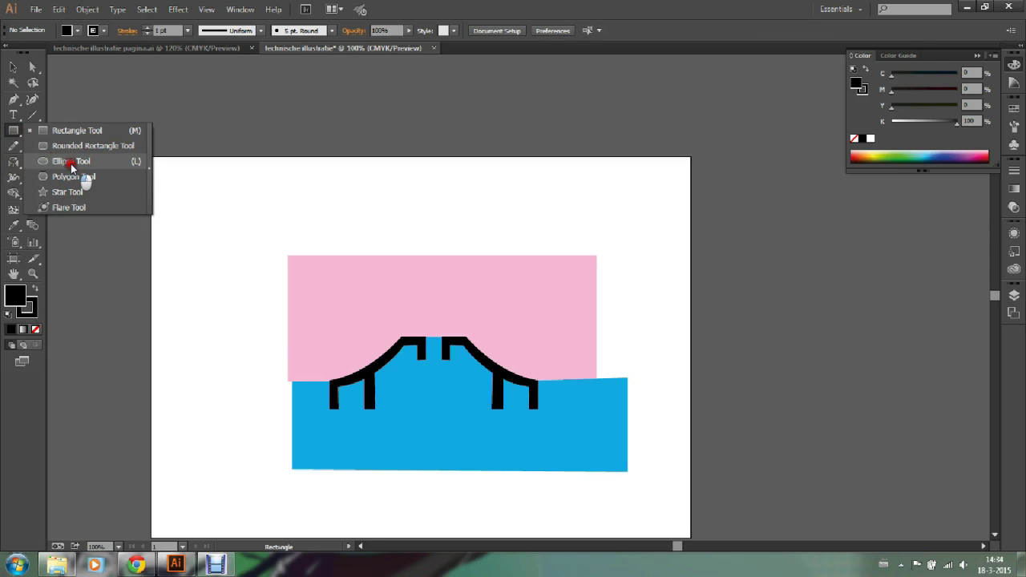
Step: Draw a circle about 235.5 mm across and centre it over the artwork
left_click_drag(71, 163, 70, 164)
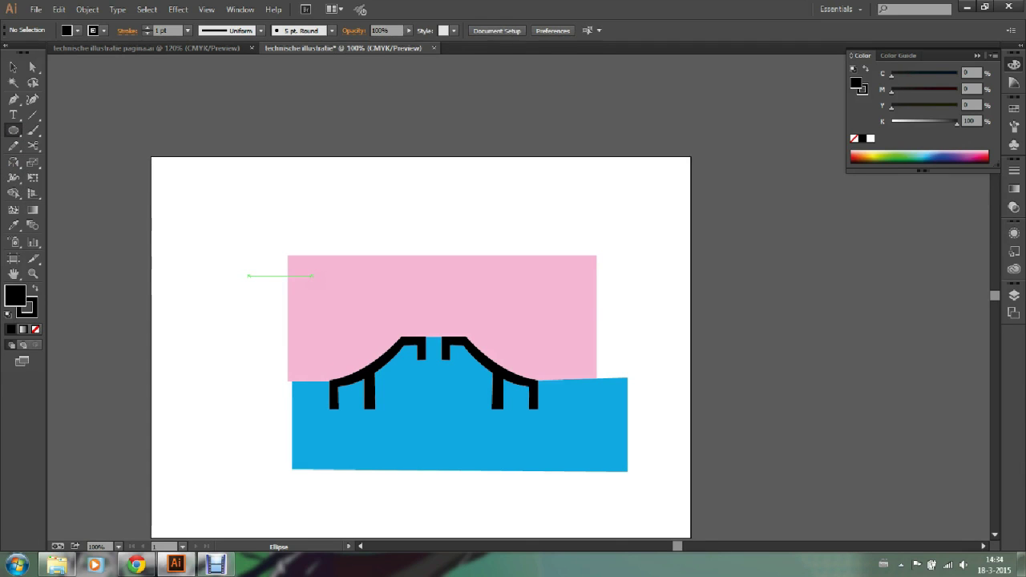
left_click_drag(307, 276, 555, 427)
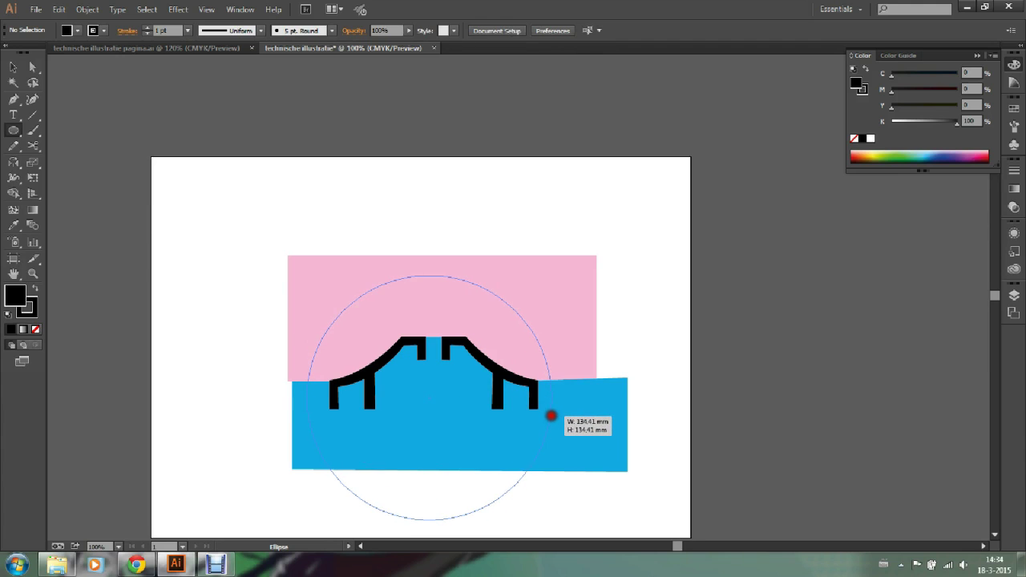
left_click_drag(555, 426, 553, 408)
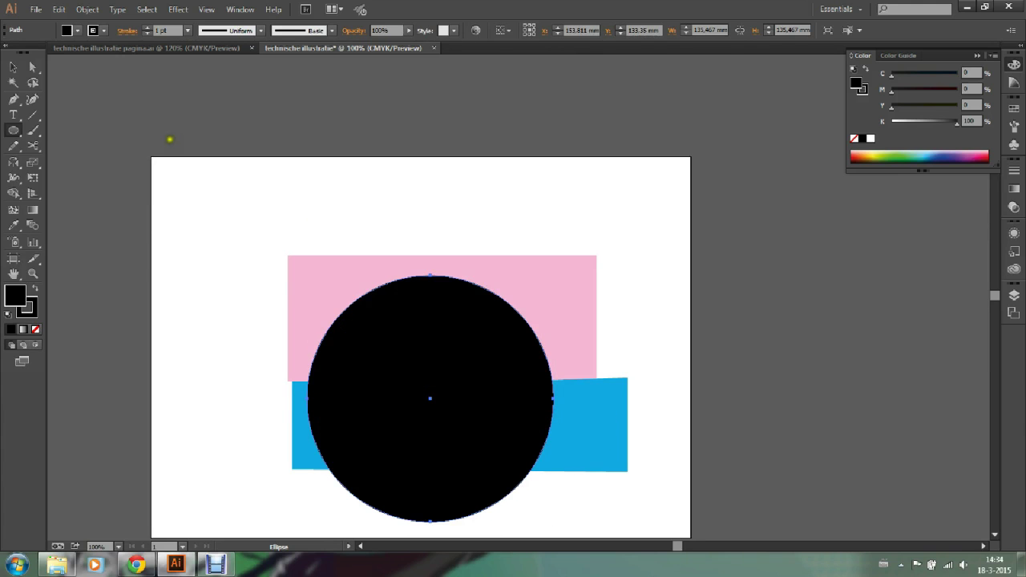
left_click(11, 69)
left_click_drag(514, 327, 517, 308)
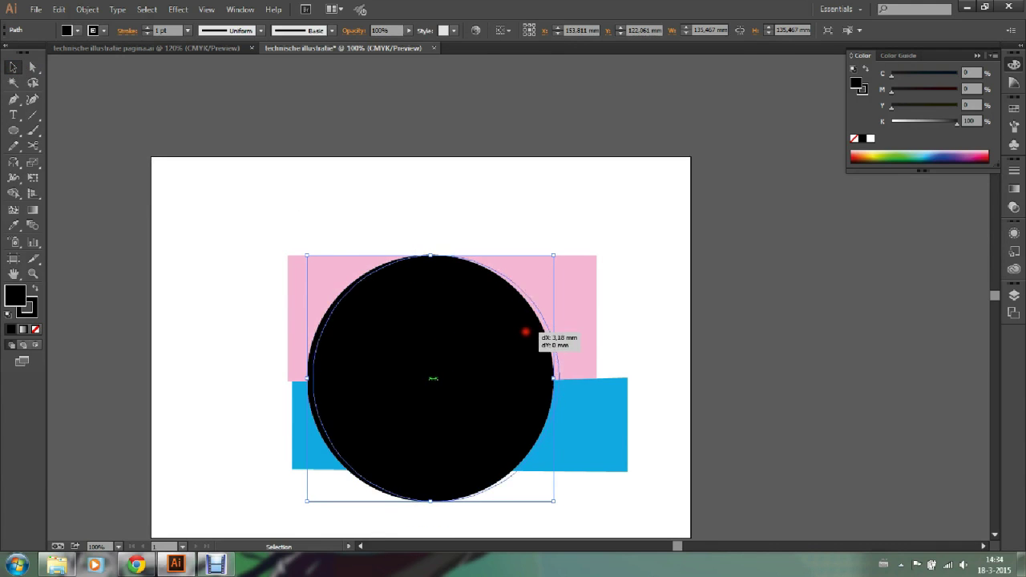
left_click_drag(519, 331, 526, 332)
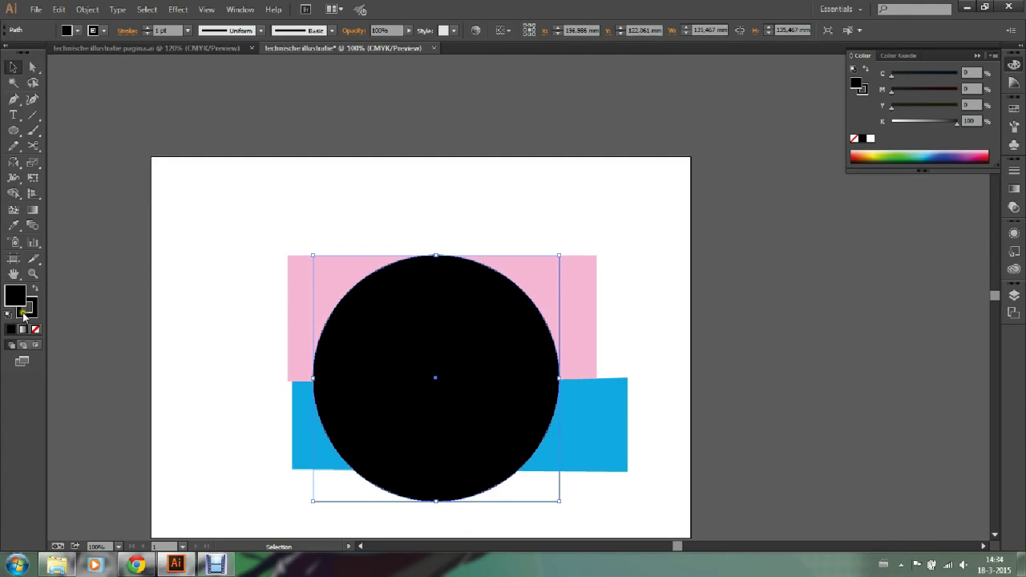
Step: Remove the circle's fill so only its thin outline shows
left_click(35, 329)
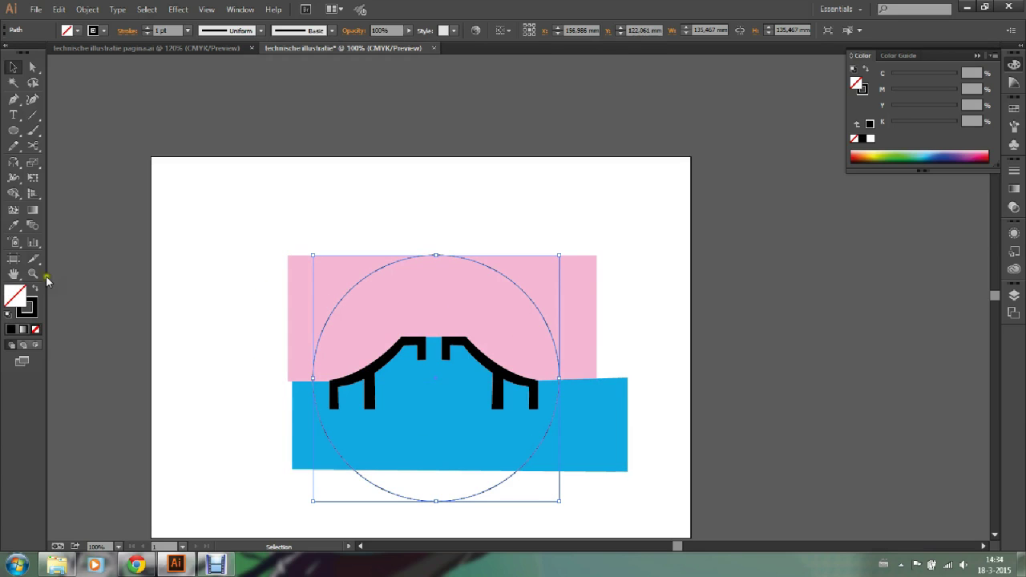
key("Down")
key("Down")
key("Down")
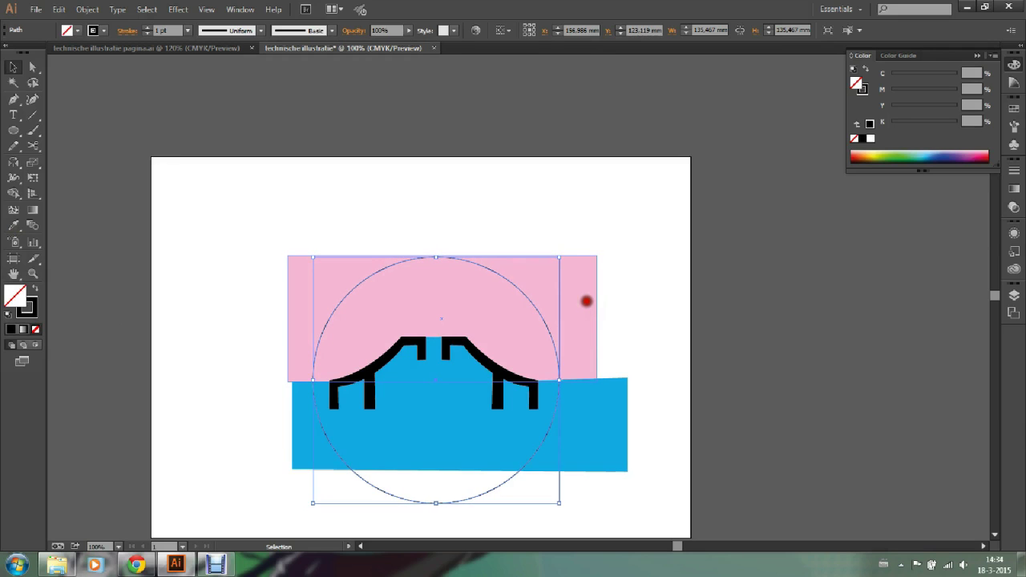
left_click(586, 302)
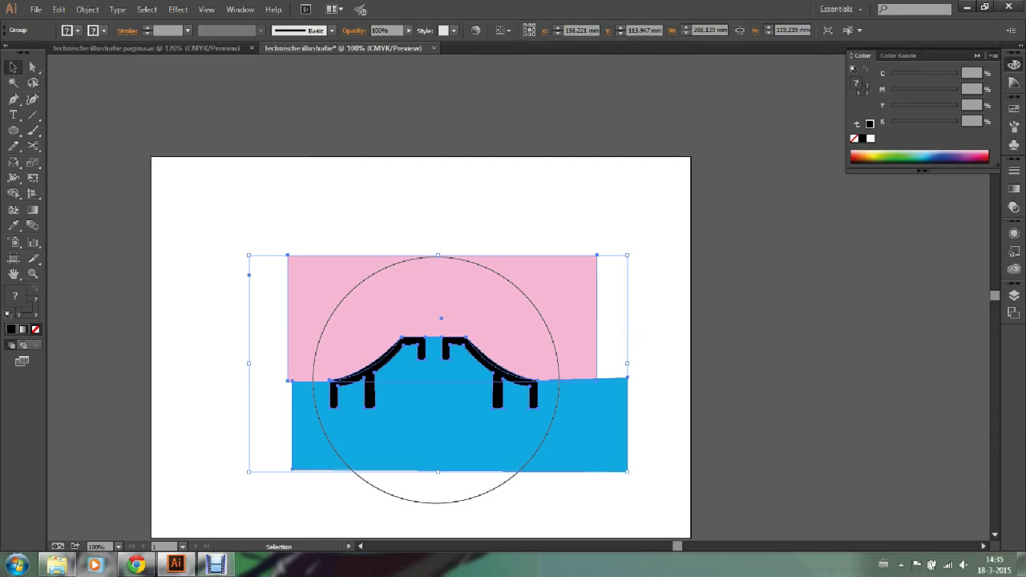
Step: Try stretching the blue rectangle's bottom edge downward, undoing the attempts
key("a")
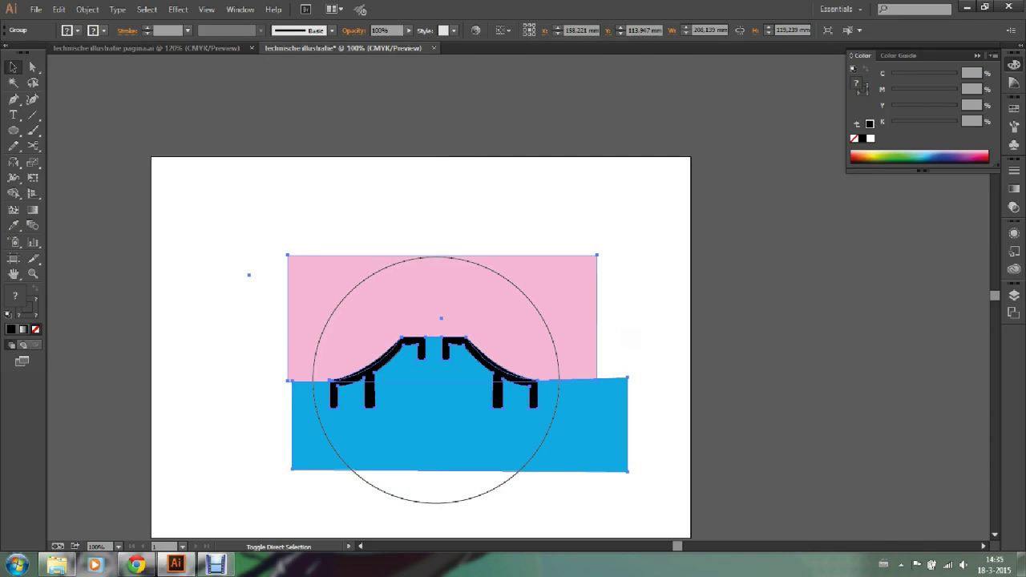
key("v")
left_click(601, 211)
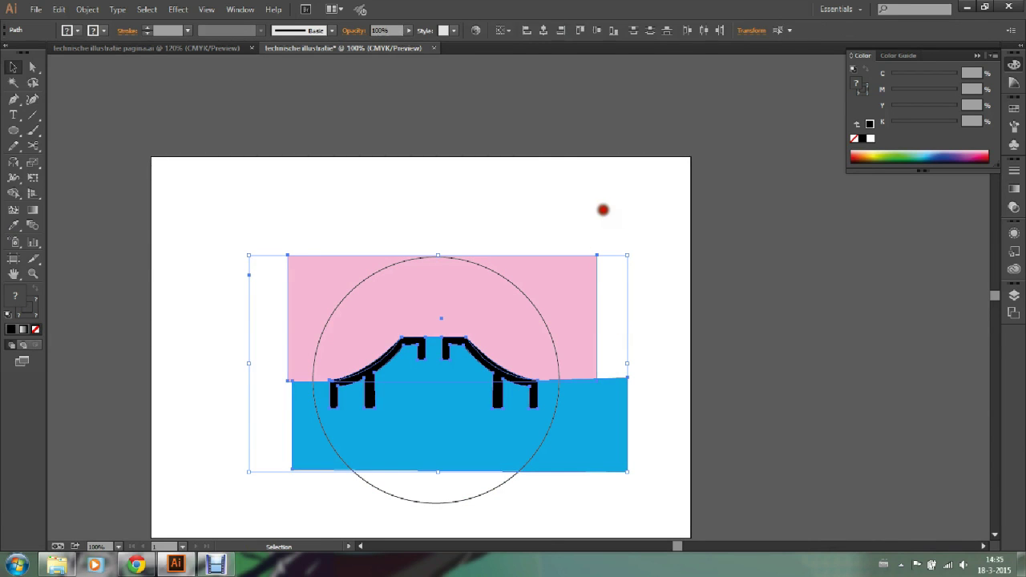
left_click(571, 436)
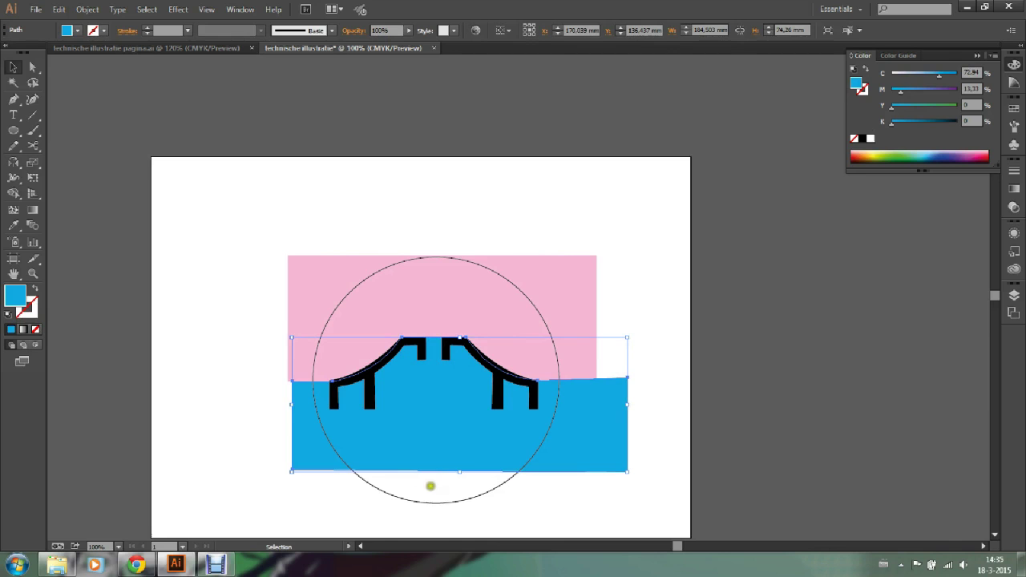
left_click_drag(457, 473, 458, 516)
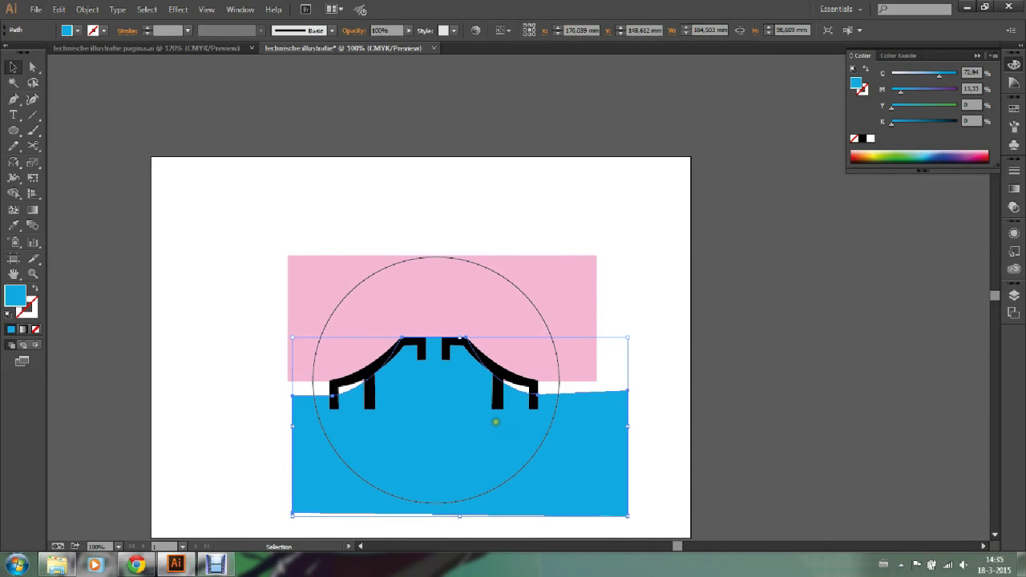
key("ctrl+z")
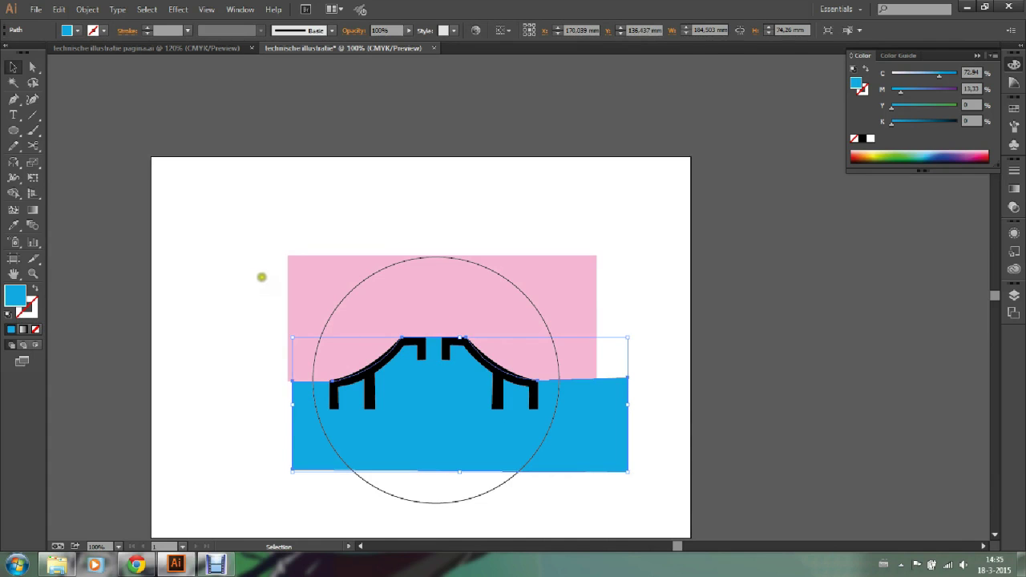
left_click(231, 344)
left_click(443, 470)
left_click_drag(458, 470, 458, 503)
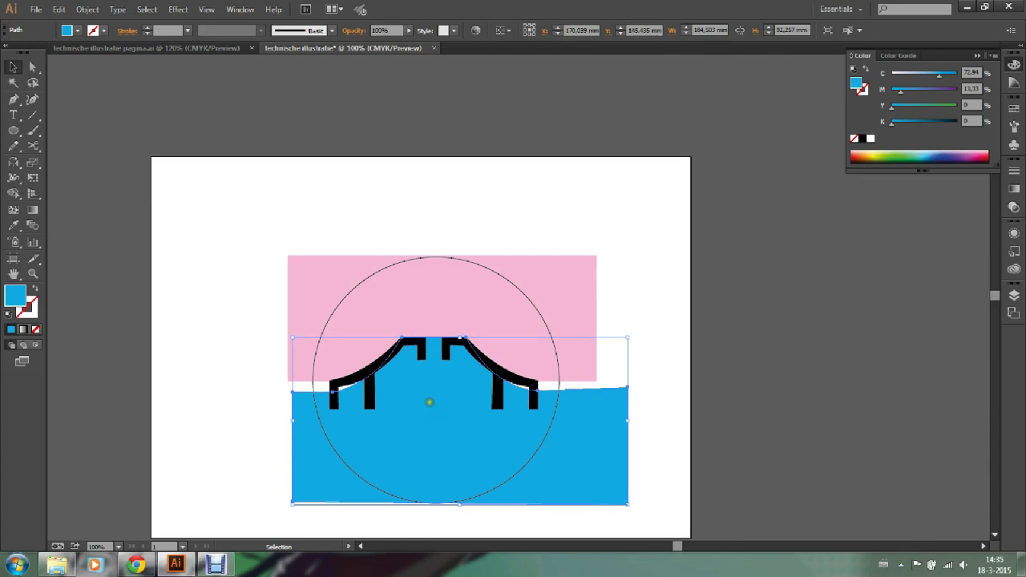
key("a")
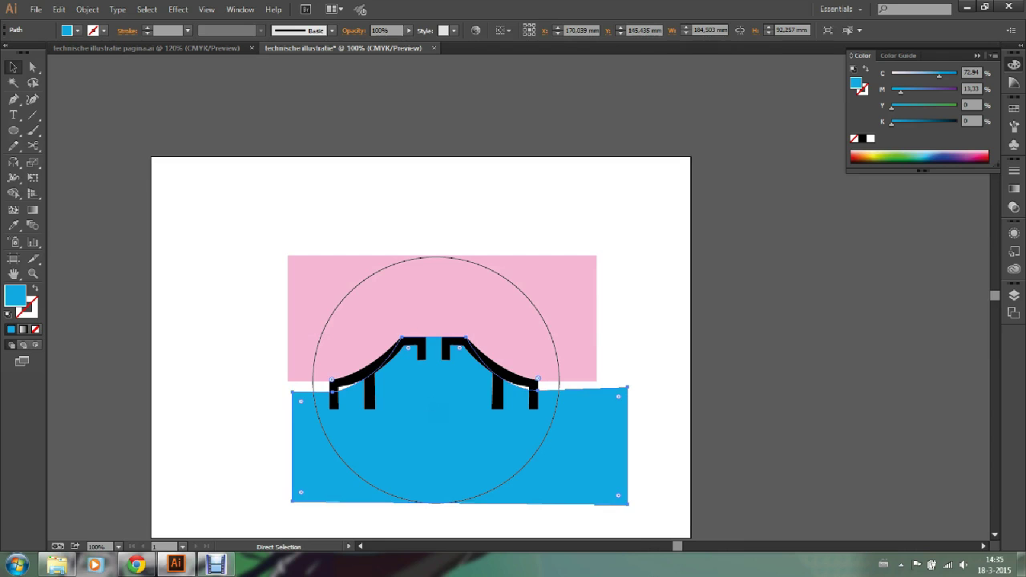
key("ctrl+z")
key("v")
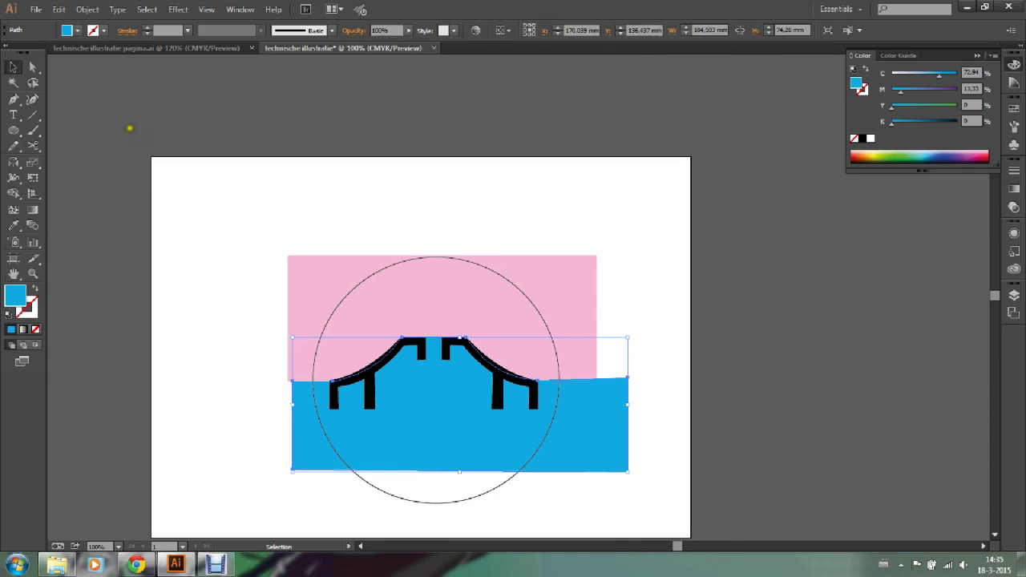
Step: With Direct Selection, drag the blue rectangle's bottom edge below the circle
key("a")
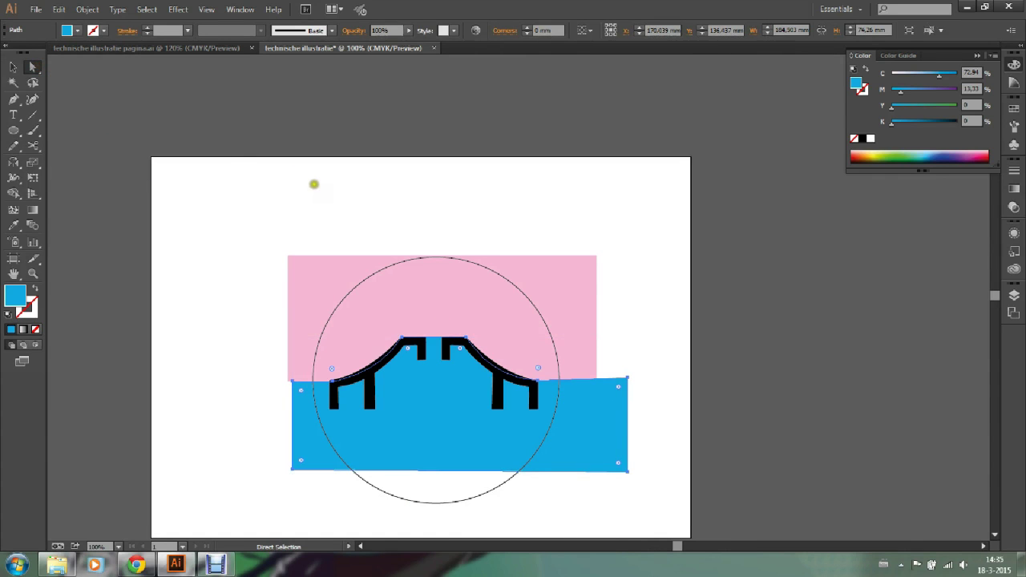
left_click(313, 183)
left_click(443, 468)
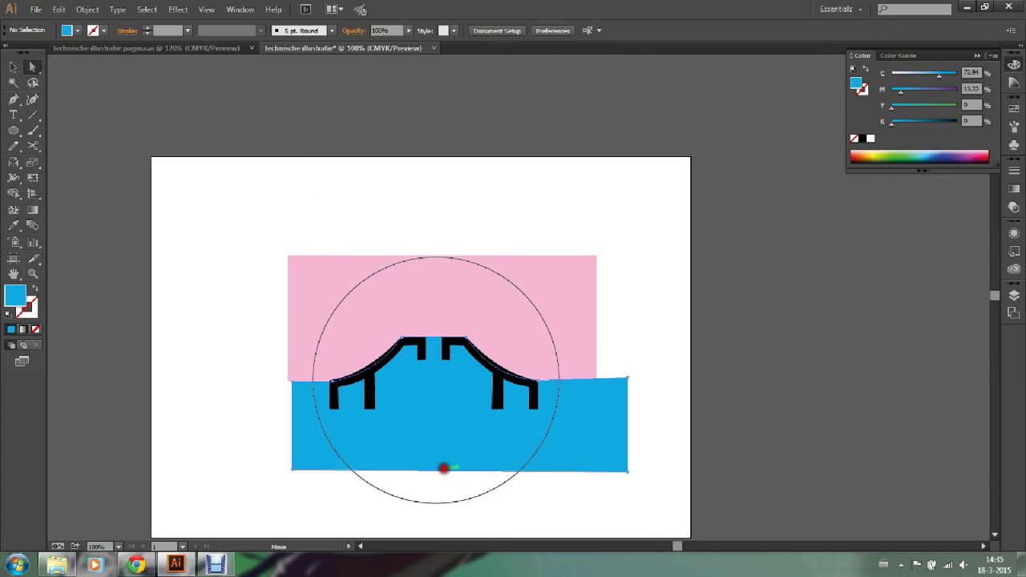
left_click_drag(445, 468, 442, 513)
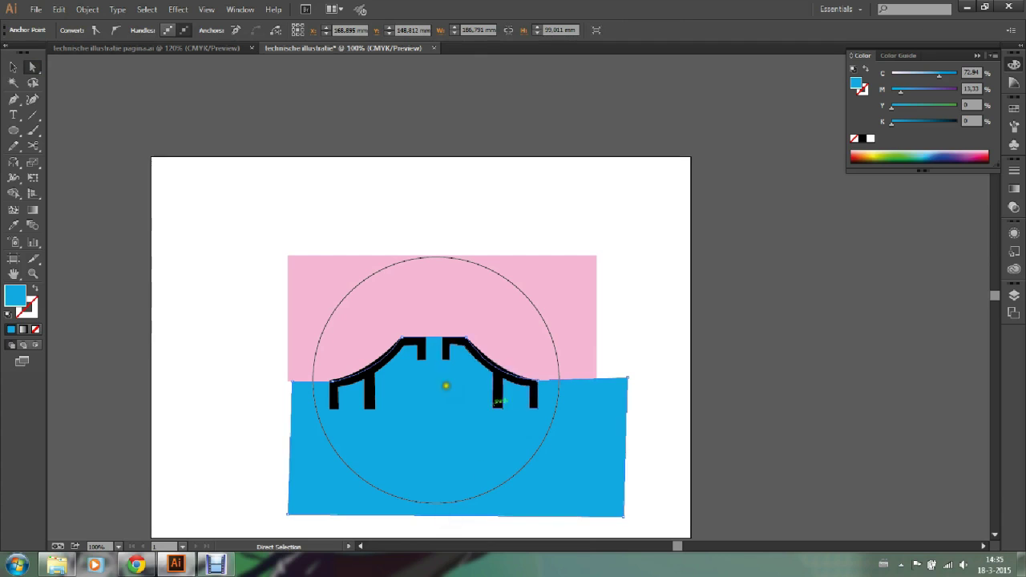
left_click(12, 67)
left_click(240, 224)
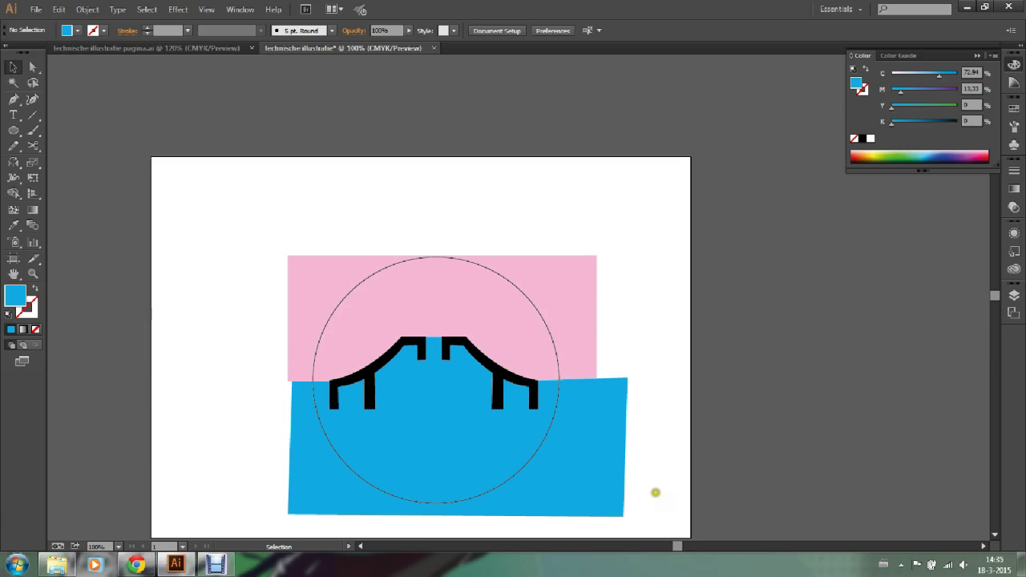
Step: Group the pink and blue rectangles with the black bridge, excluding the circle
left_click_drag(658, 502, 277, 224)
key("shift")
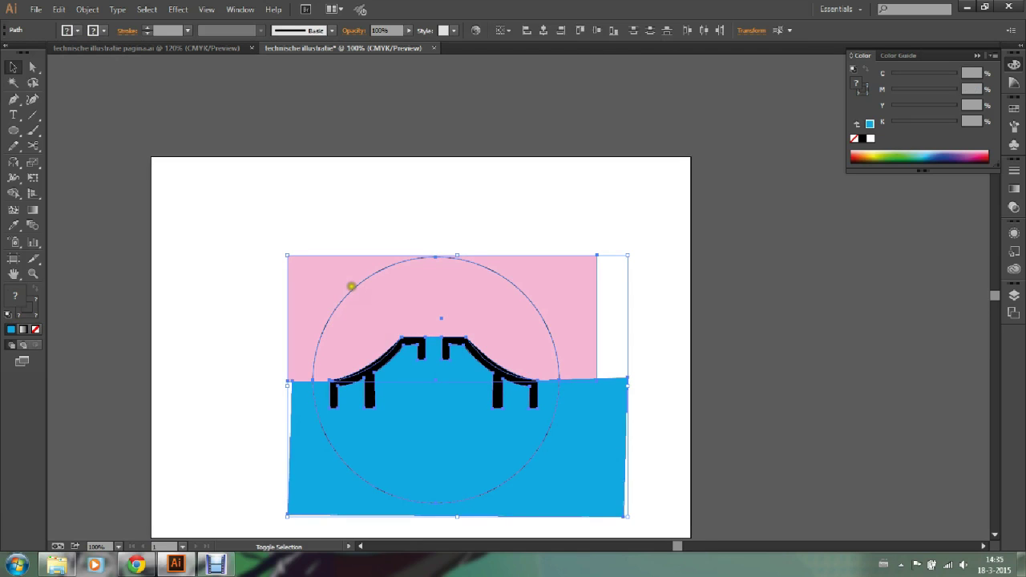
left_click(352, 286, "shift")
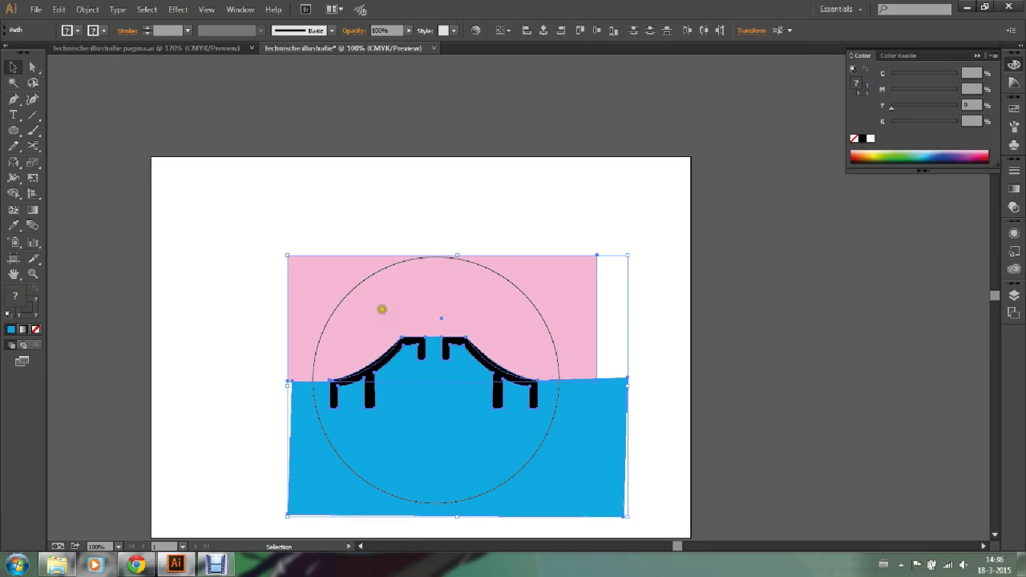
right_click(575, 300)
mouse_move(612, 471)
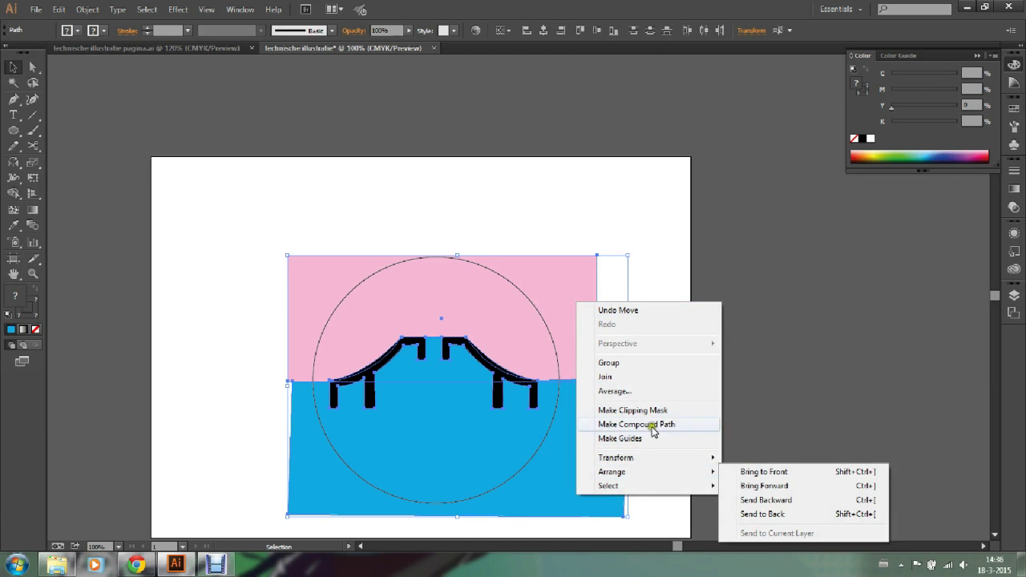
left_click(621, 363)
left_click(591, 215)
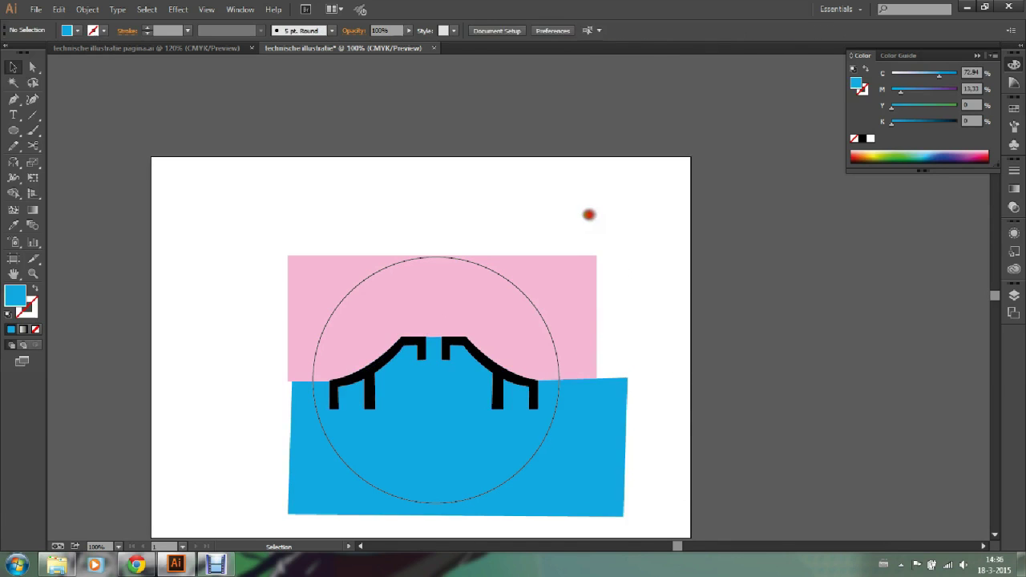
Step: Select the circle with the group and make a clipping mask
left_click_drag(238, 208, 641, 490)
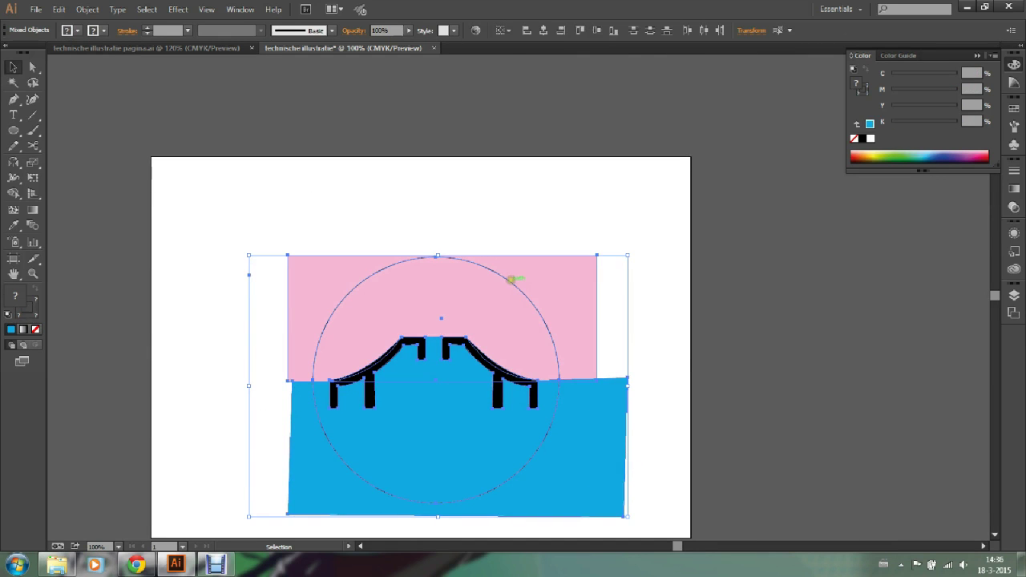
right_click(510, 279)
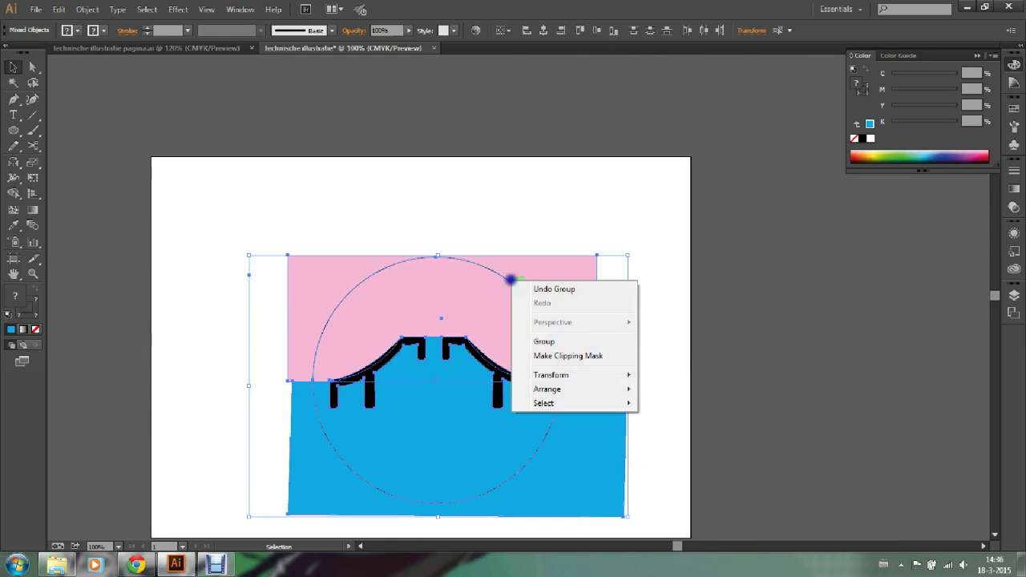
left_click(583, 358)
left_click(606, 263)
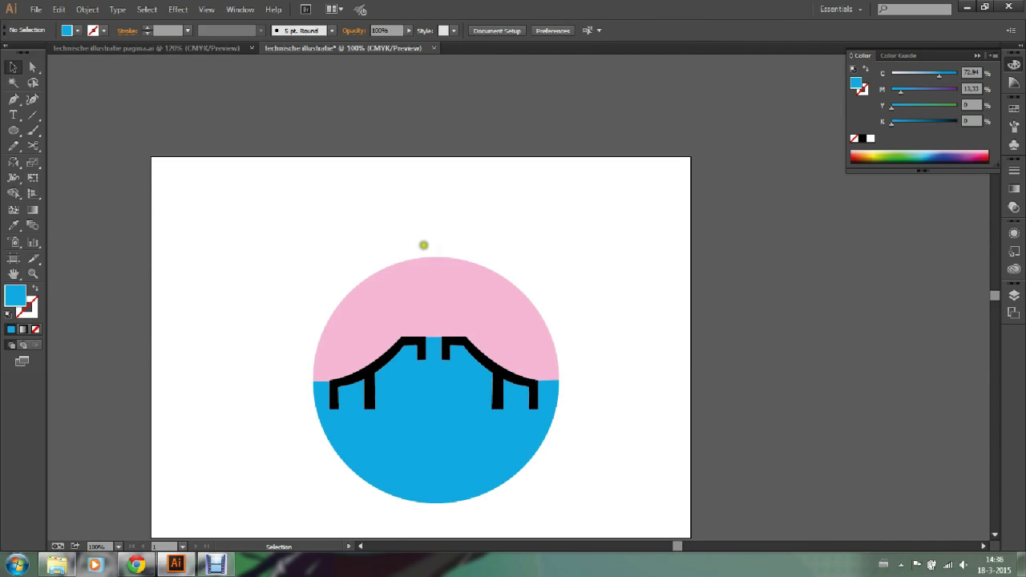
Step: Draw a new circle with no fill and a black outline
left_click(12, 134)
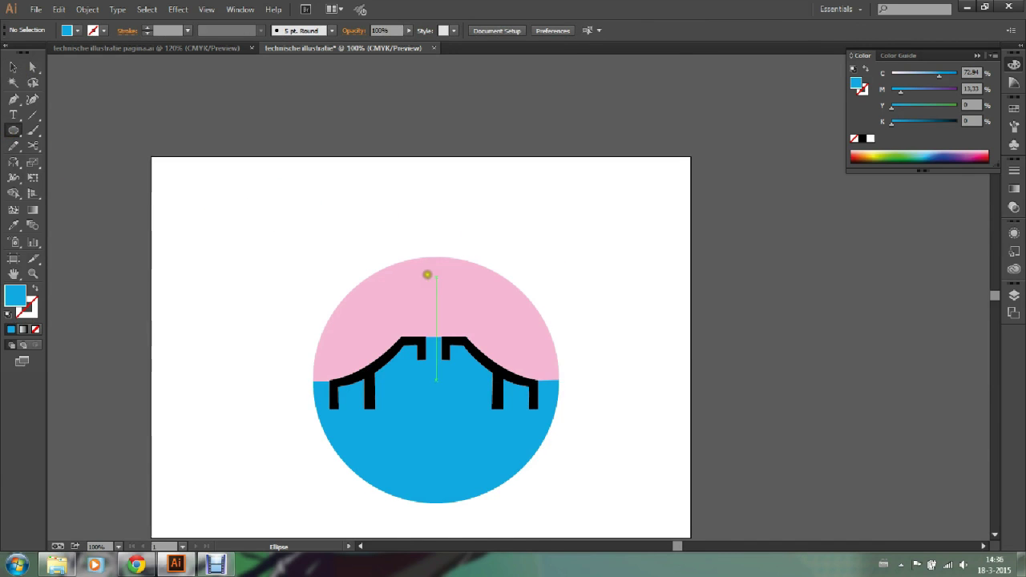
left_click_drag(352, 280, 594, 454)
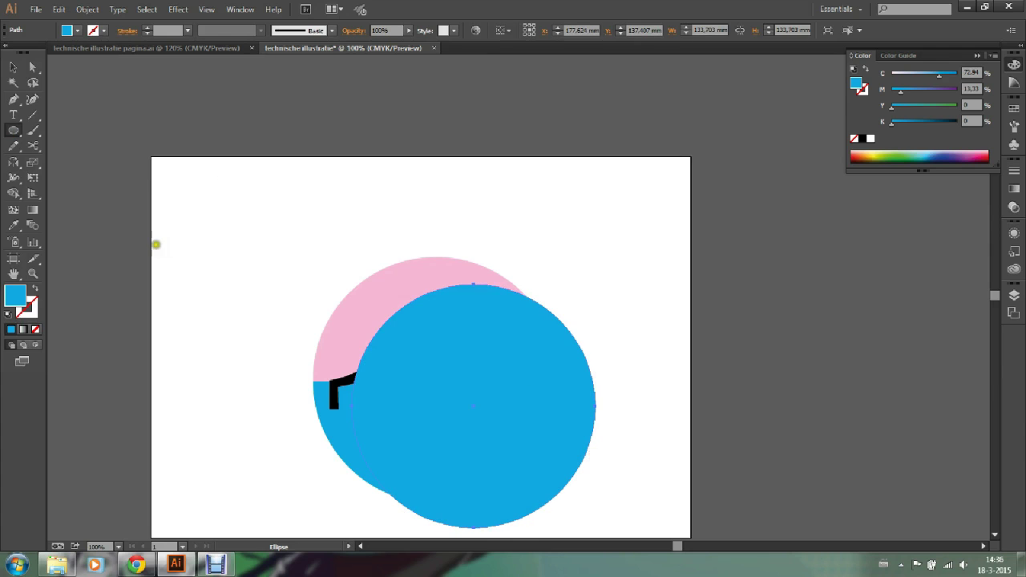
left_click(34, 329)
left_click(26, 313)
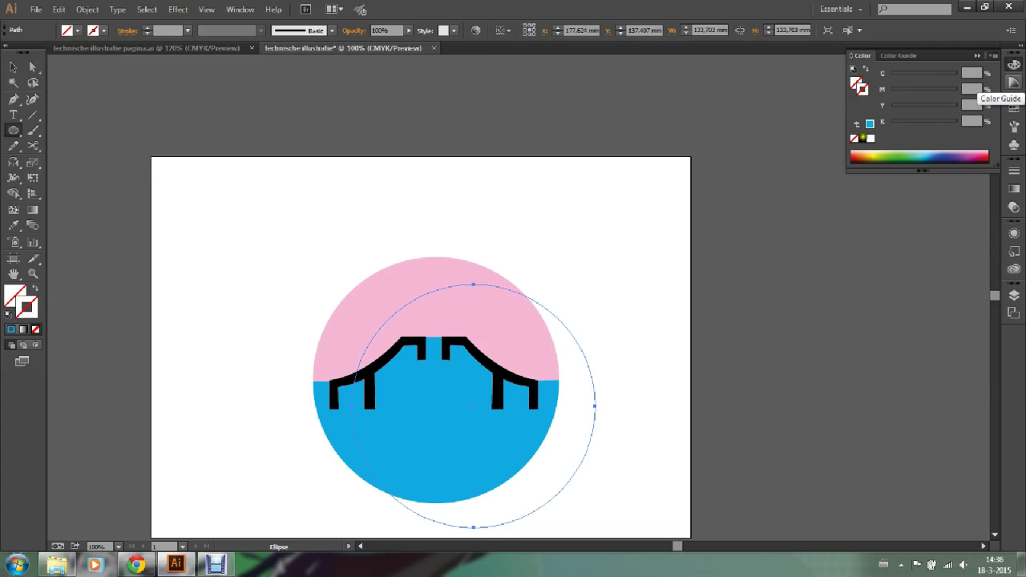
left_click(862, 138)
Step: Move and resize the outline circle to sit exactly on the cross-section edge
left_click(11, 68)
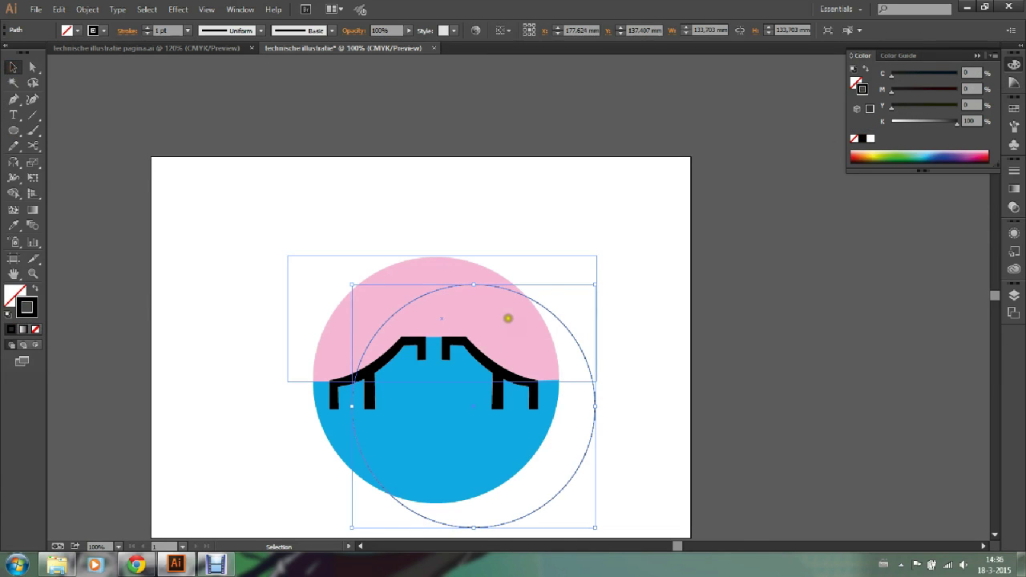
left_click_drag(523, 295, 487, 272)
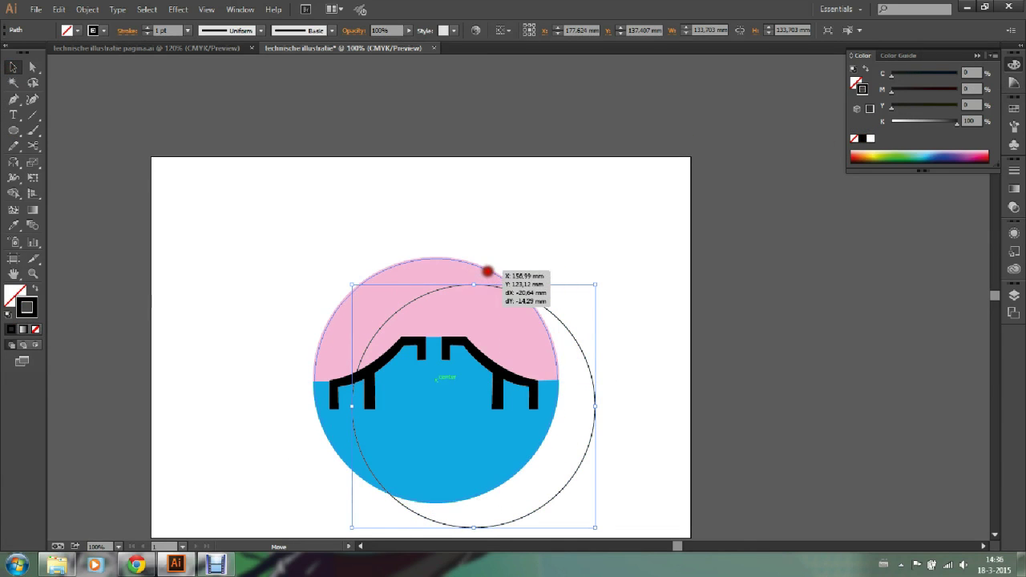
left_click_drag(488, 271, 485, 268)
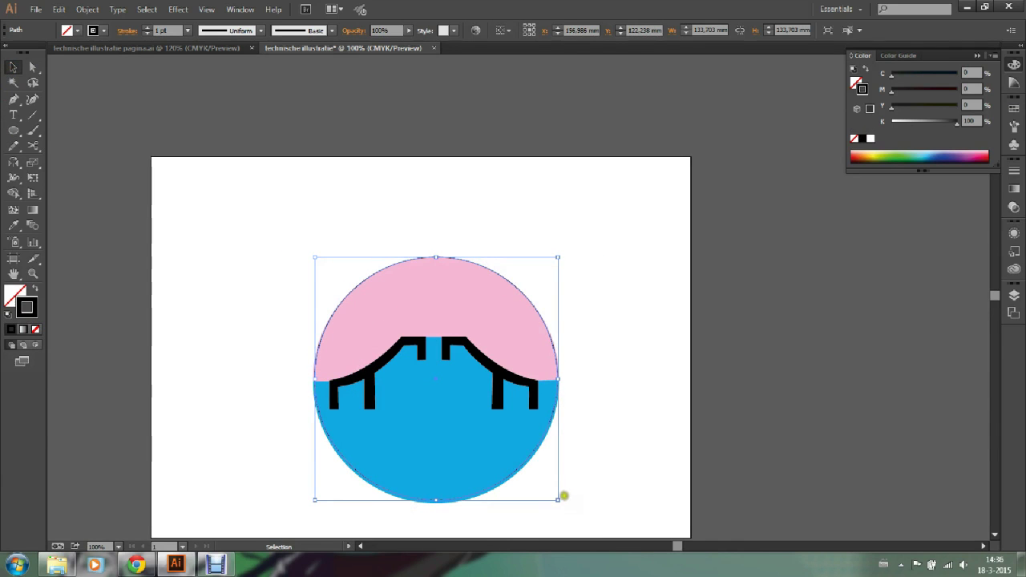
left_click_drag(558, 499, 561, 503)
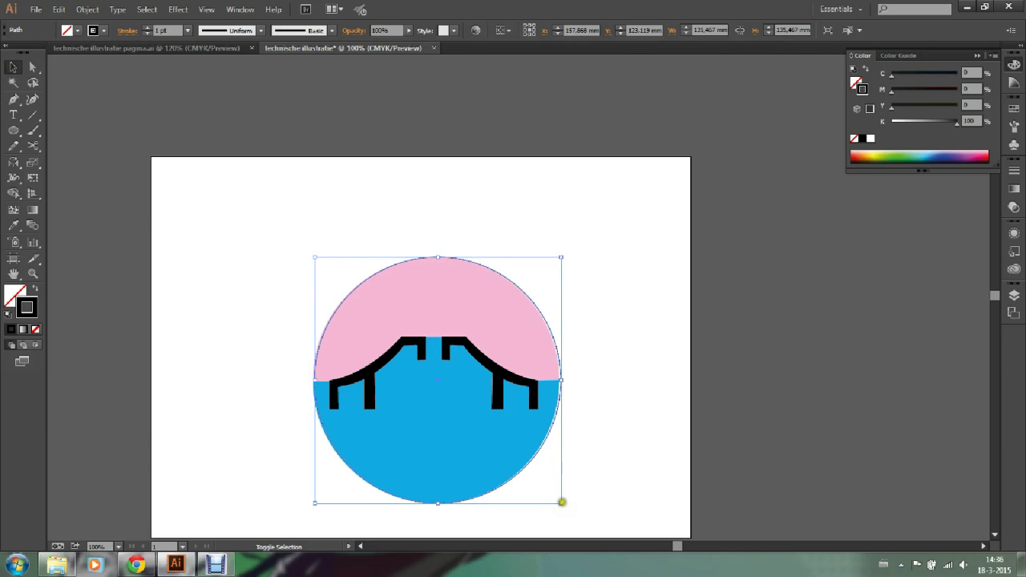
left_click_drag(559, 501, 556, 502)
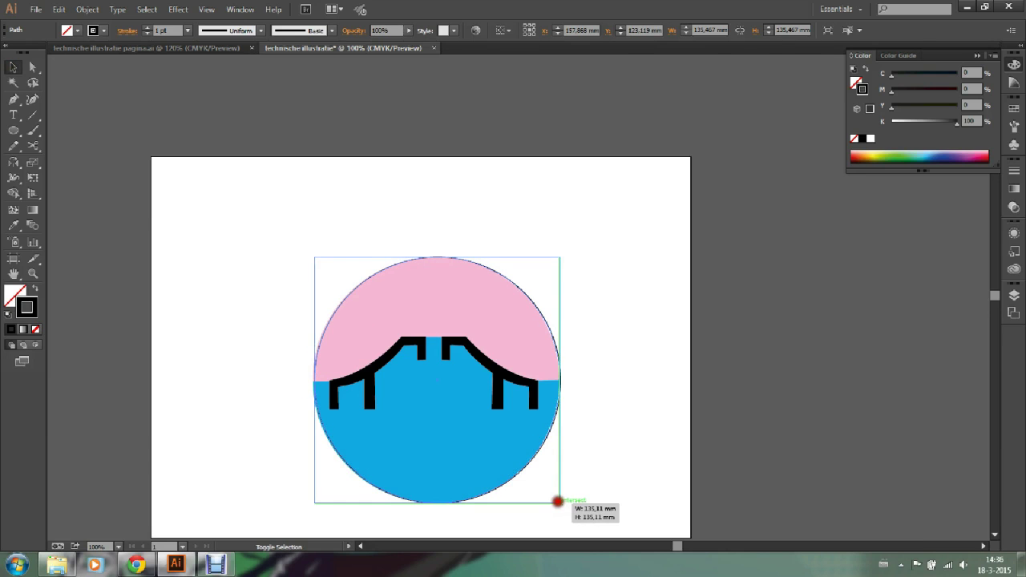
left_click(632, 433)
left_click(549, 320)
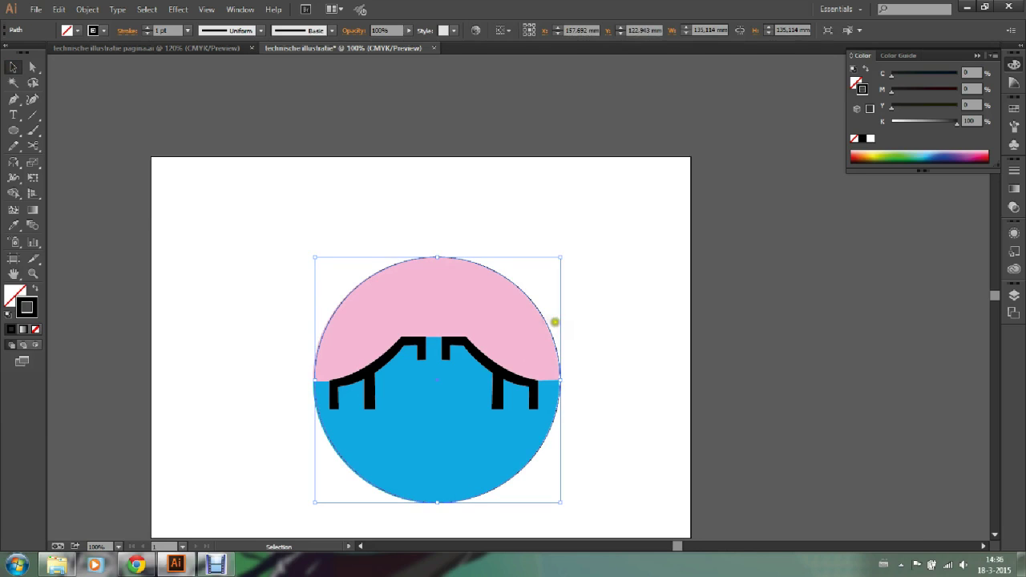
key("Left")
left_click(652, 296)
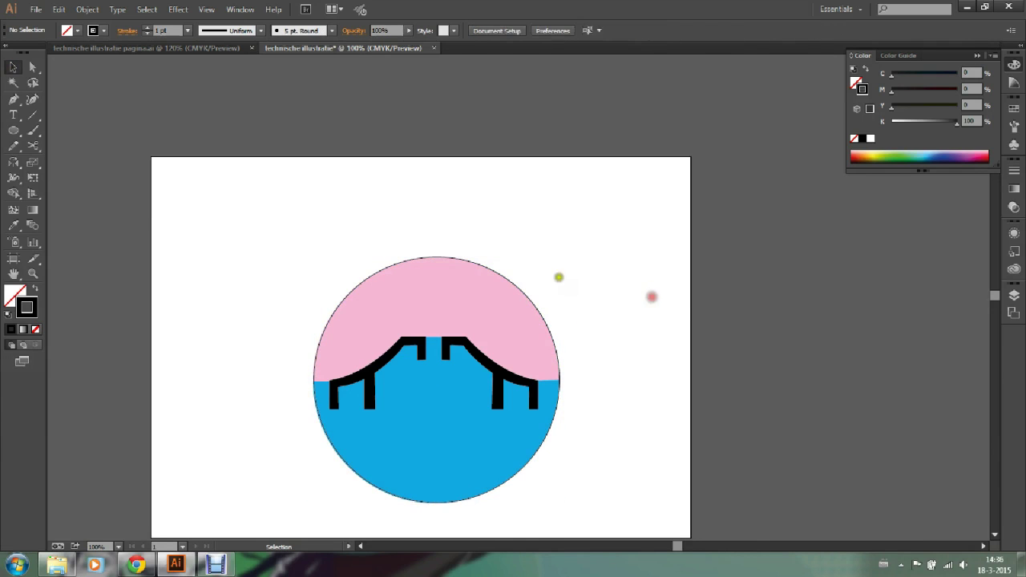
Step: Give the outline circle an 8 pt black stroke weight
left_click(505, 277)
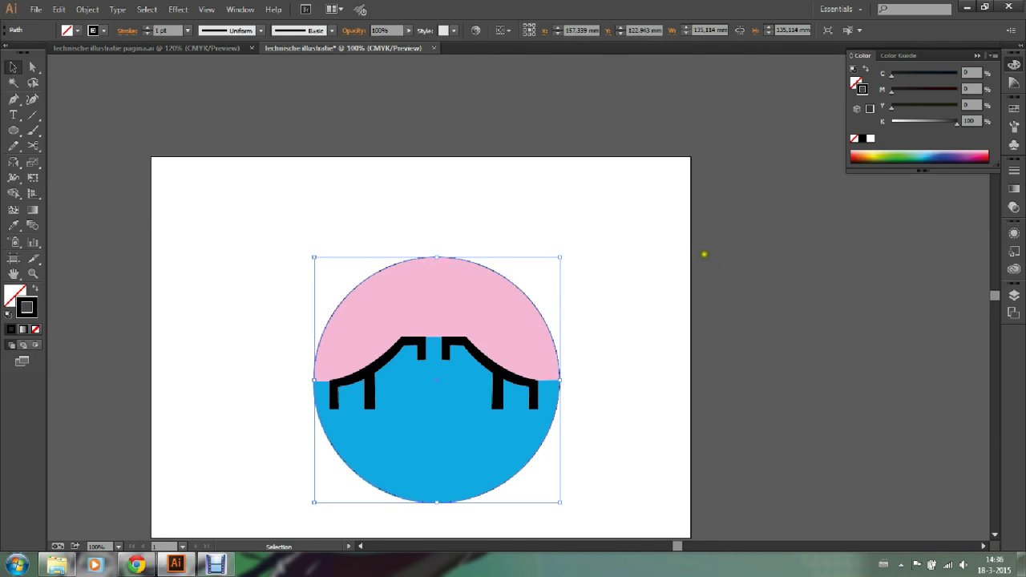
left_click(1014, 171)
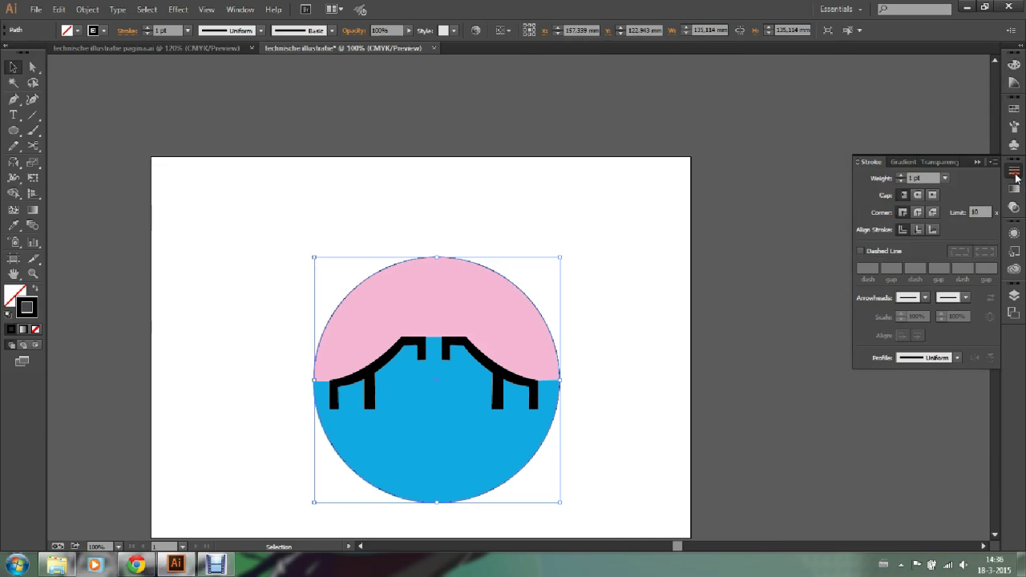
left_click(901, 175)
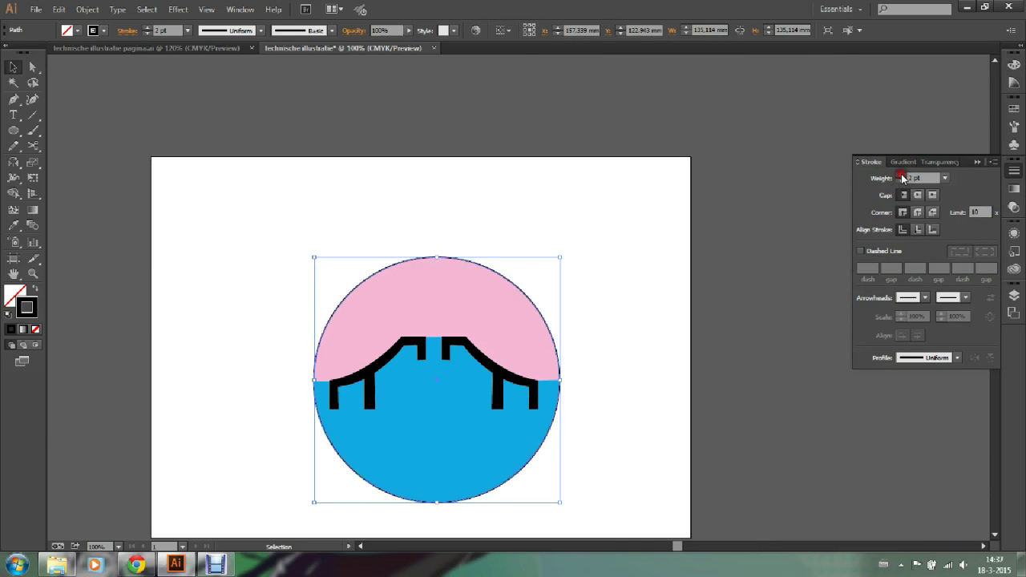
left_click(901, 176)
left_click(901, 175)
left_click(900, 176)
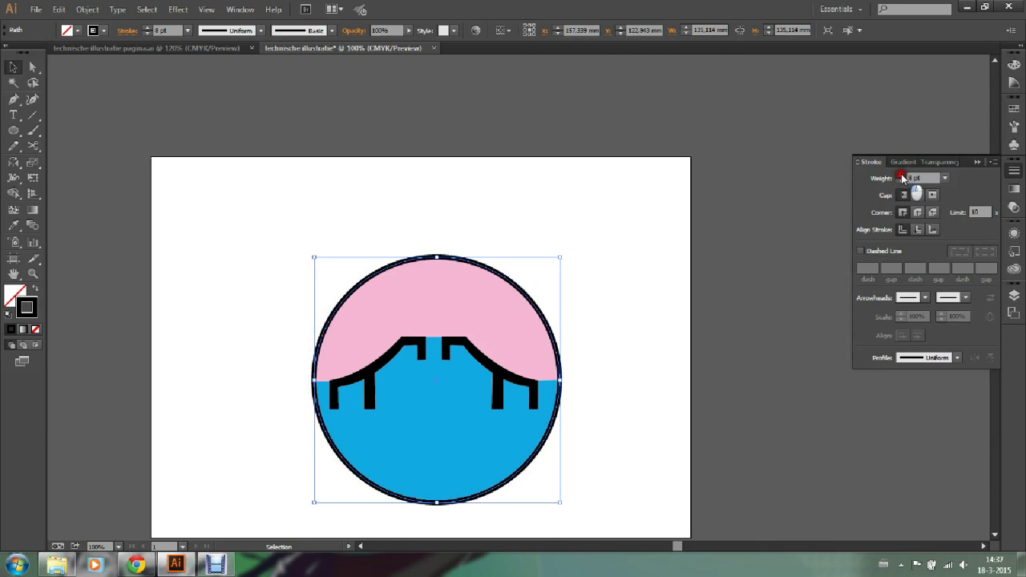
left_click(900, 176)
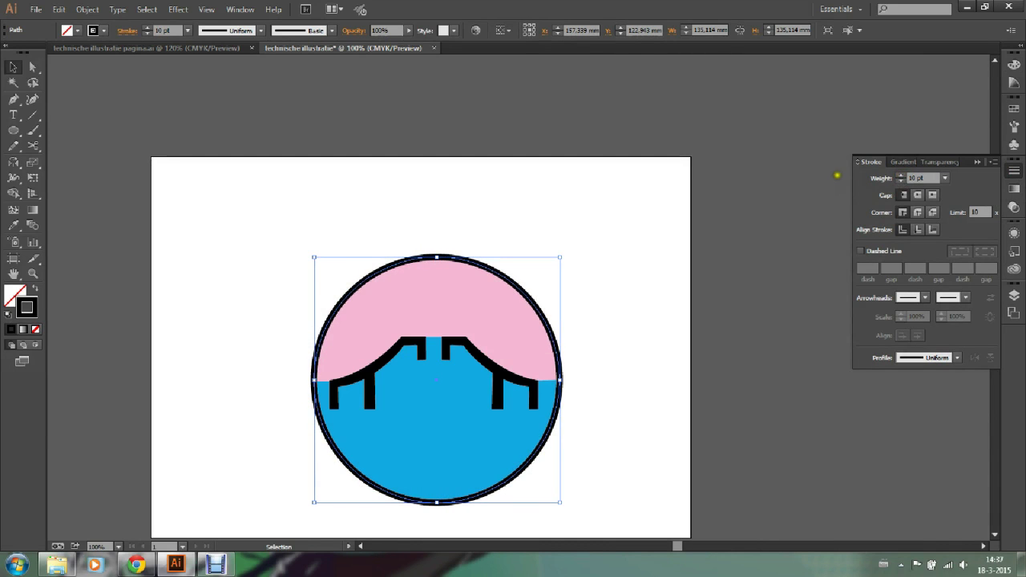
left_click(901, 182)
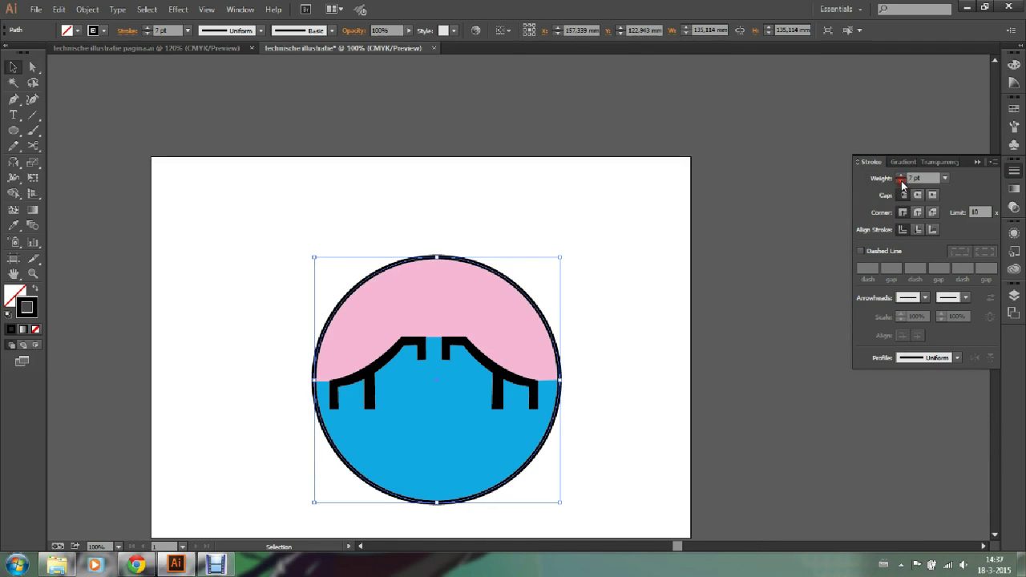
left_click(900, 176)
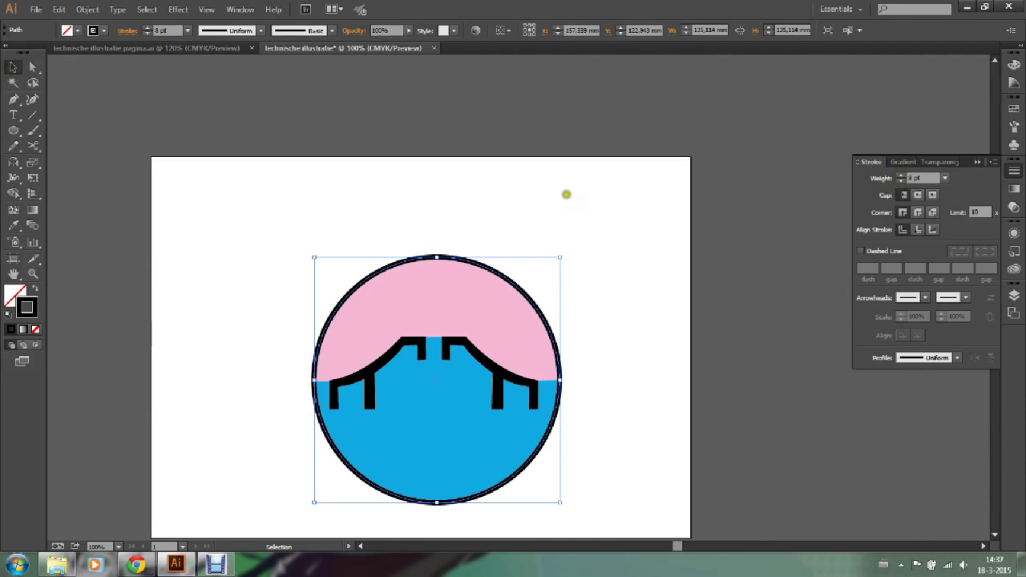
left_click(565, 194)
Step: Group the ring together with the pink and blue cross-section
left_click_drag(279, 202, 587, 512)
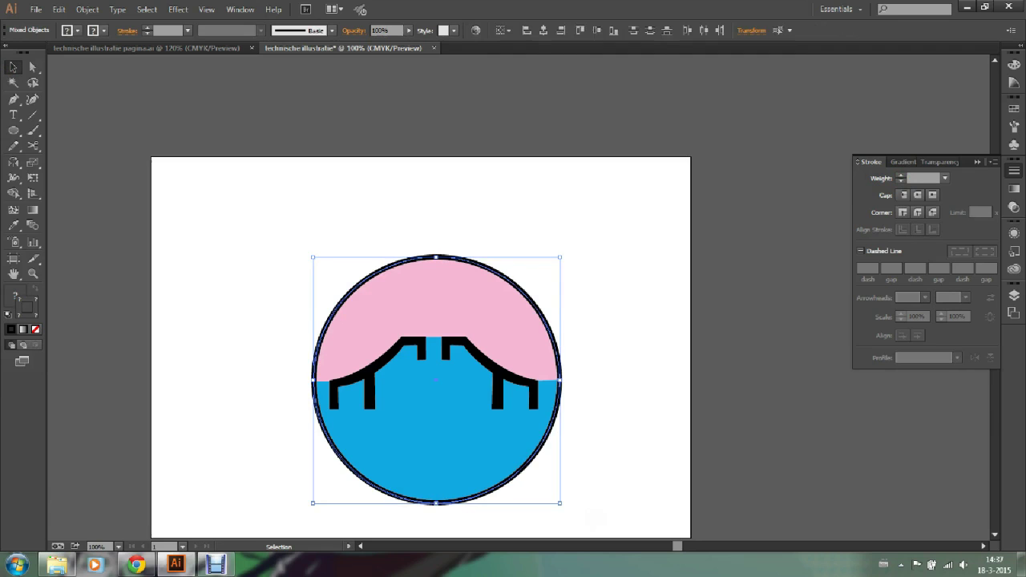
right_click(506, 369)
mouse_move(553, 478)
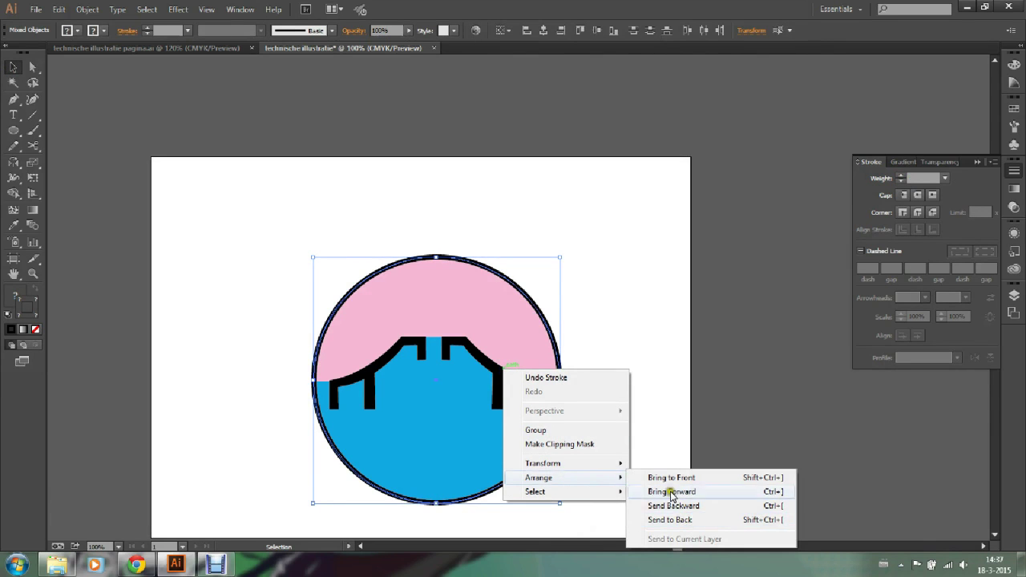
left_click(561, 430)
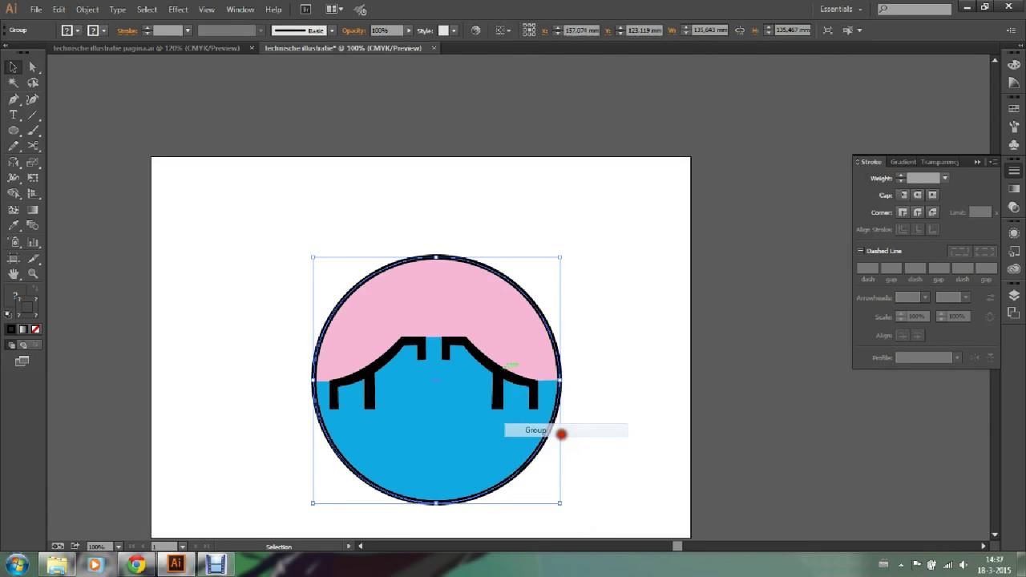
left_click(609, 335)
Step: Shrink the circle group and move it to the lower left
left_click_drag(598, 255, 287, 383)
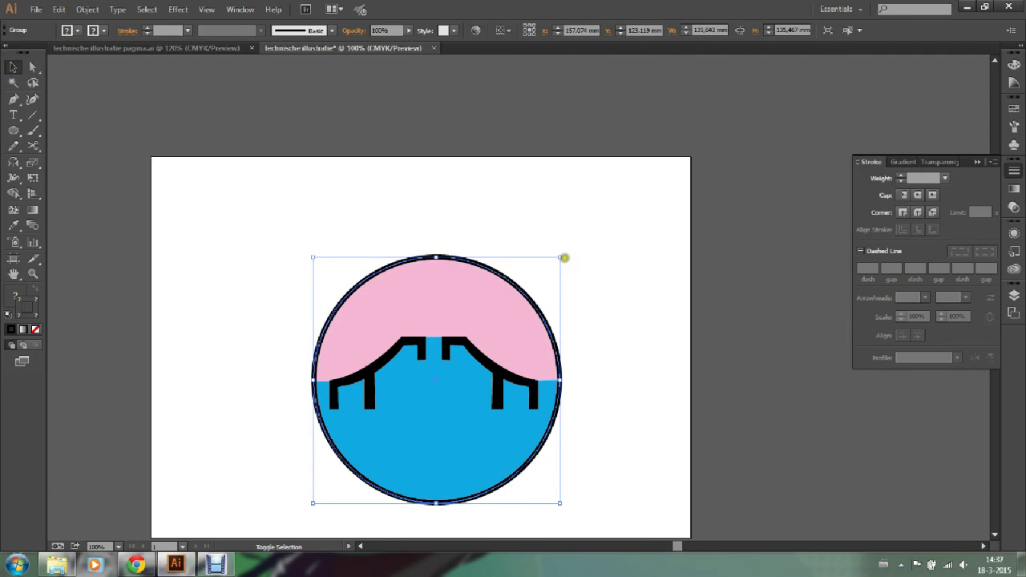
left_click_drag(559, 256, 482, 335)
left_click_drag(405, 394, 300, 413)
left_click(369, 249)
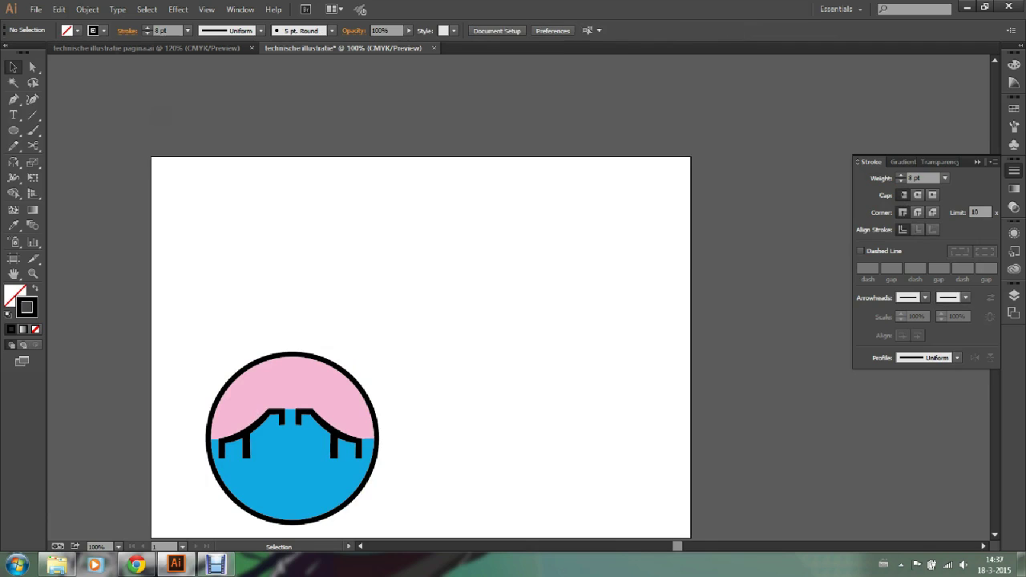
Step: Place the 'matrijs render' image onto the canvas
left_click(40, 9)
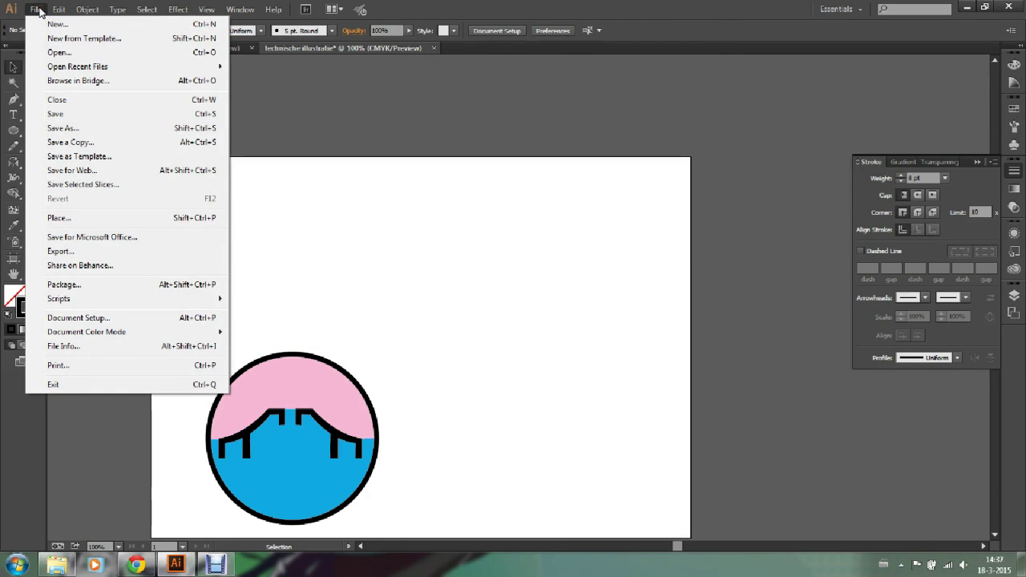
left_click(83, 217)
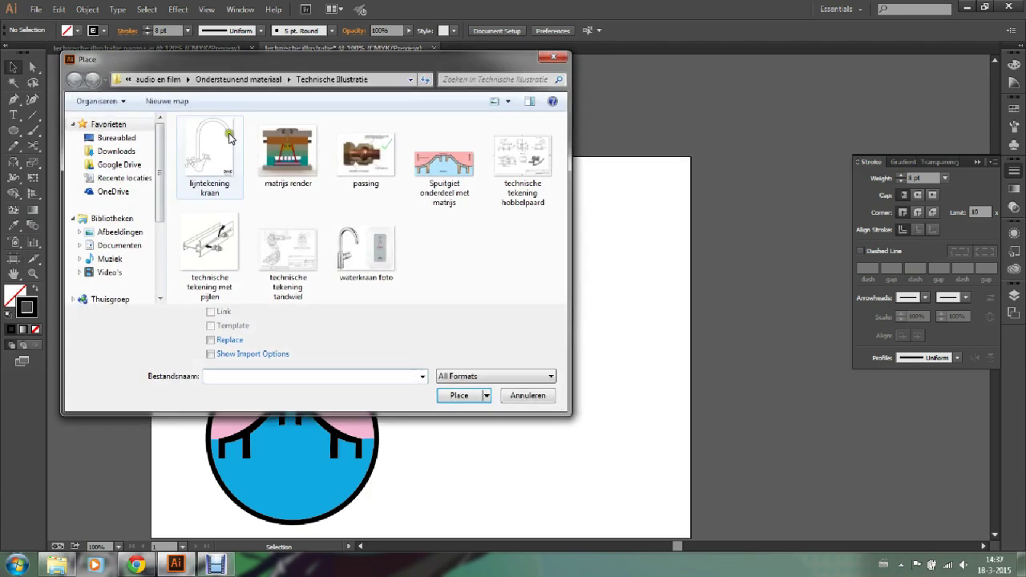
left_click(291, 160)
left_click(473, 395)
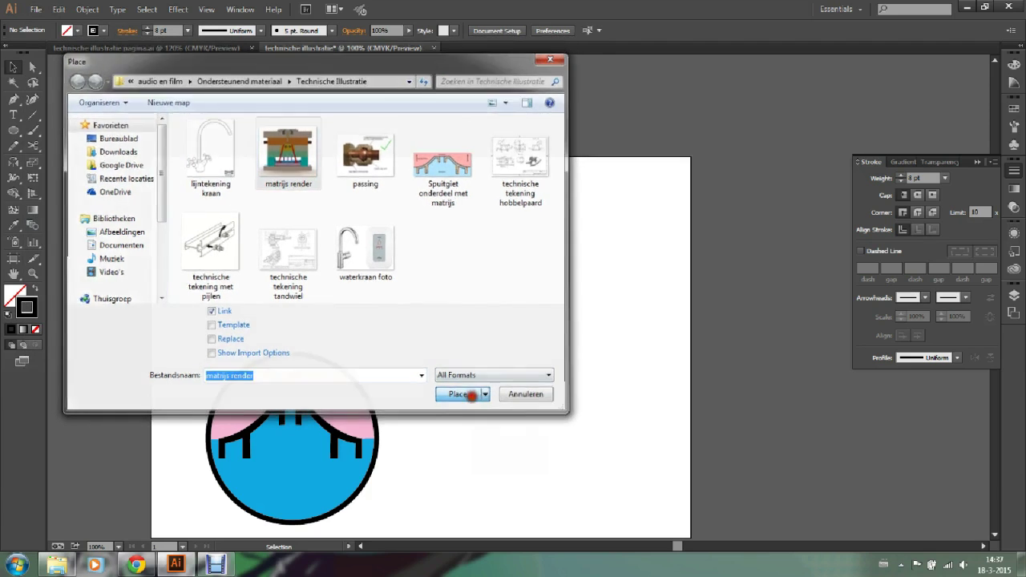
left_click(490, 230)
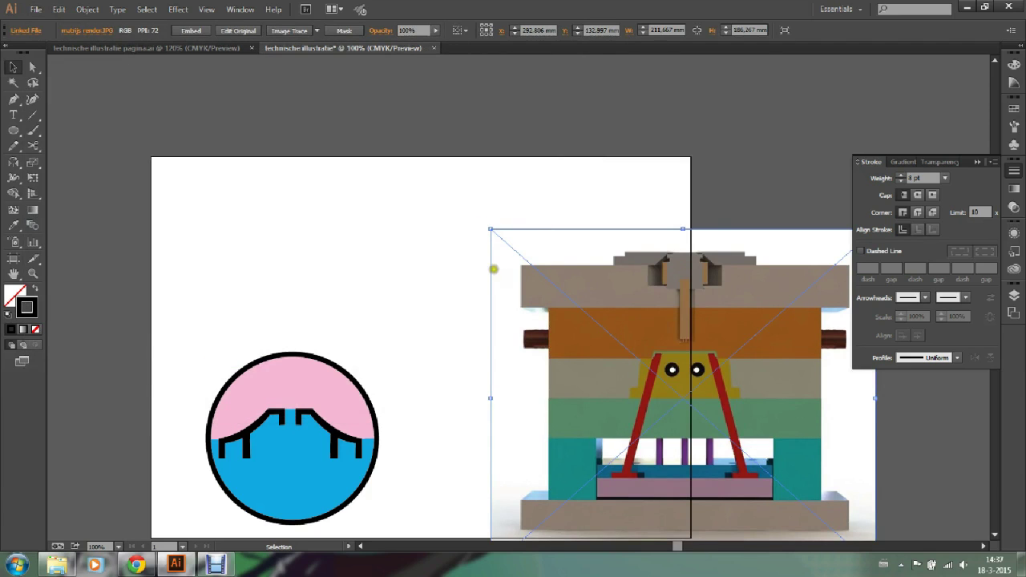
Step: Scale the render down and position it at the artboard's upper right
left_click_drag(490, 229, 617, 341)
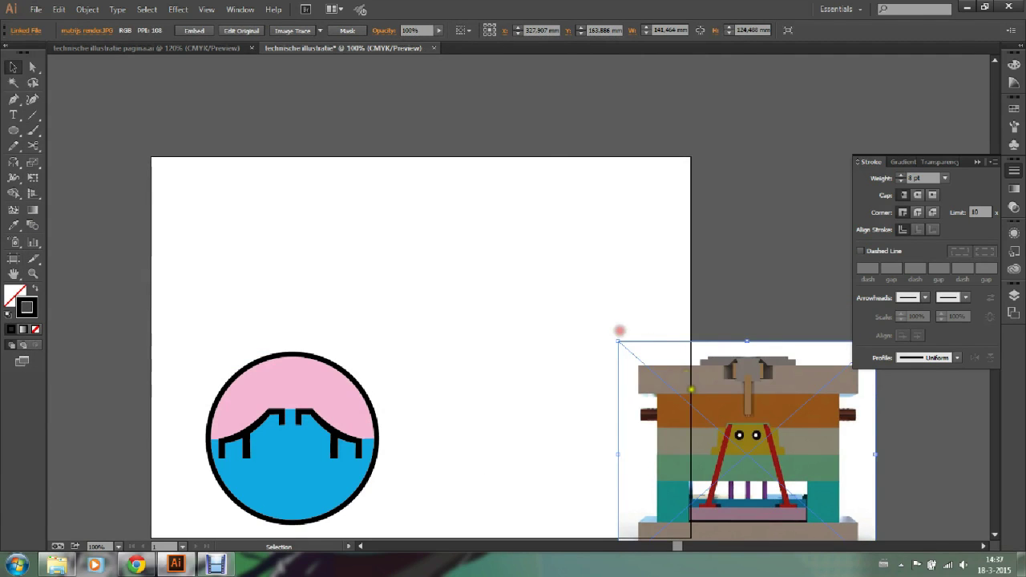
left_click_drag(691, 390, 465, 222)
left_click_drag(391, 169, 454, 228)
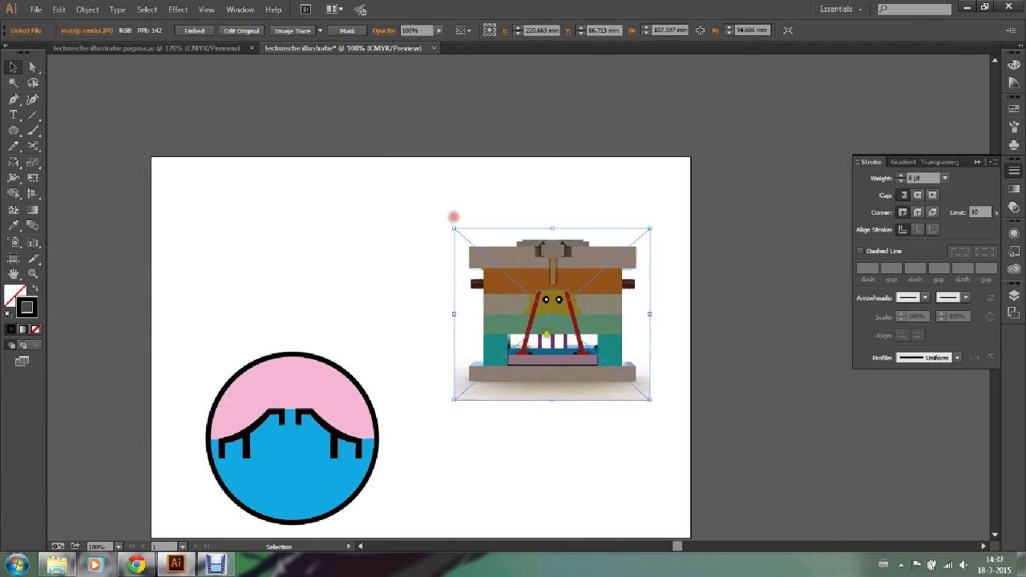
left_click_drag(537, 332, 498, 271)
Step: Draw a straight Pen line from the circle's upper-right edge to the render's yellow centre
left_click(751, 284)
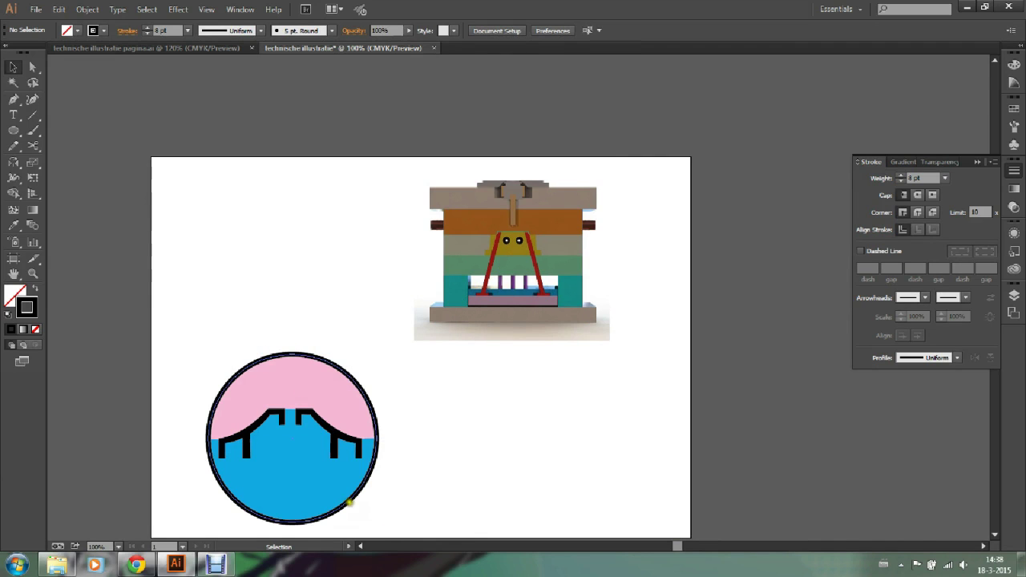
left_click(14, 100)
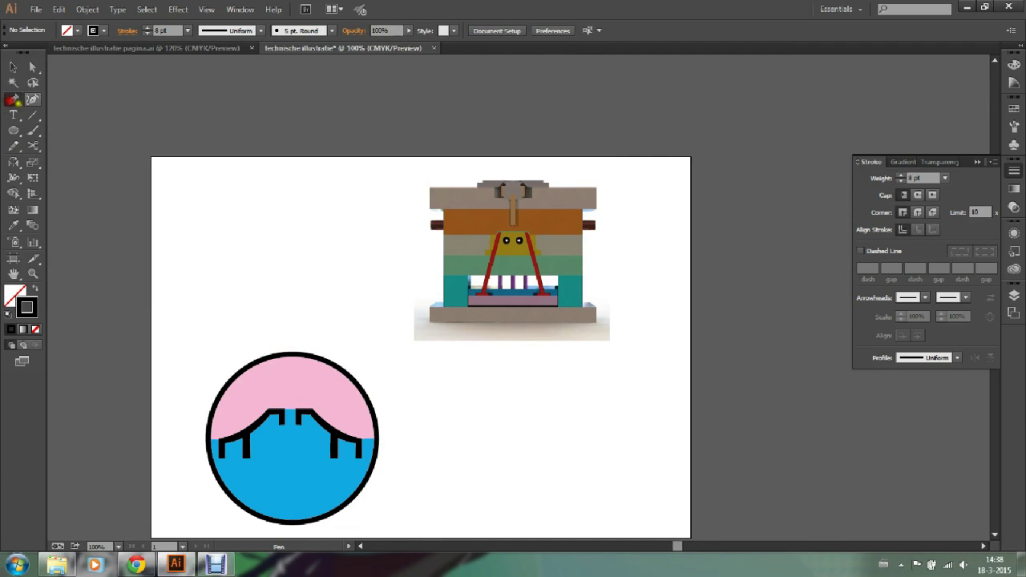
left_click(345, 369)
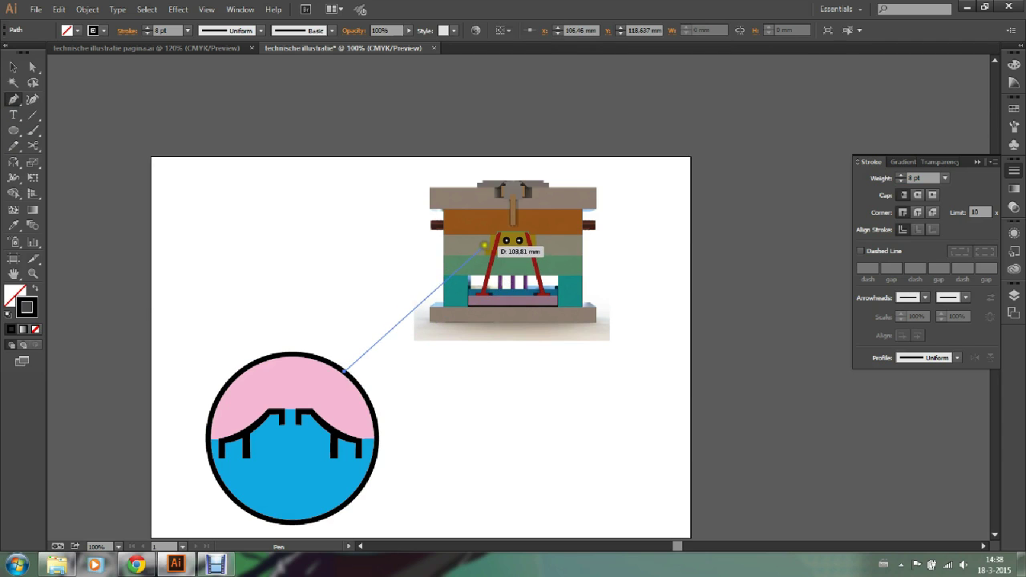
left_click(495, 237)
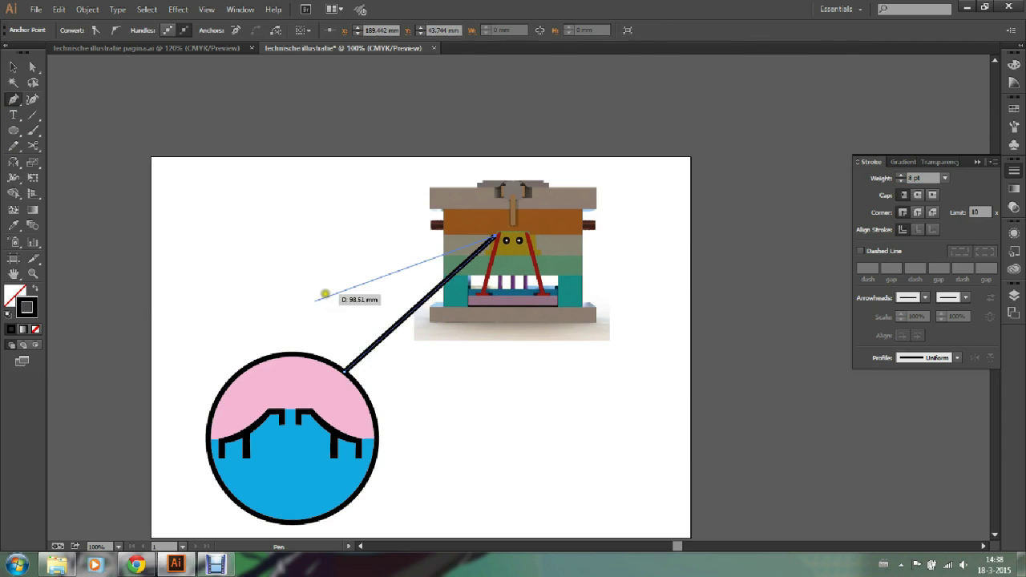
key("Escape")
left_click(13, 67)
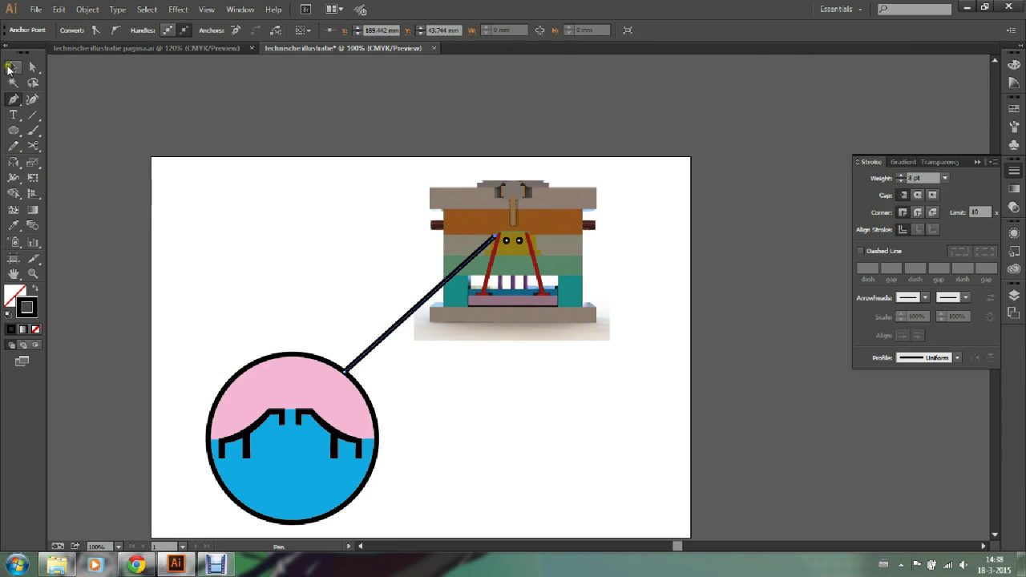
left_click(193, 183)
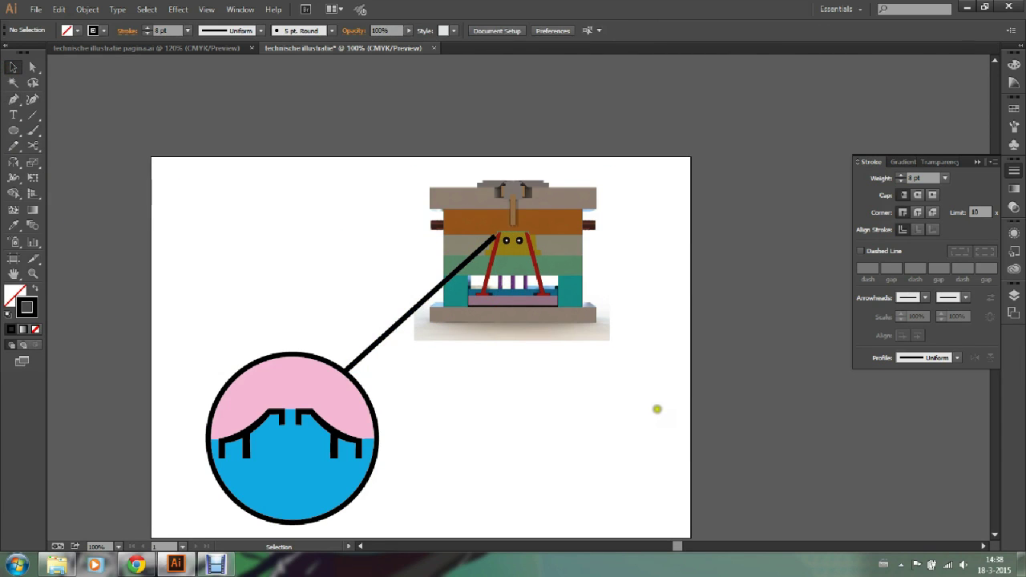